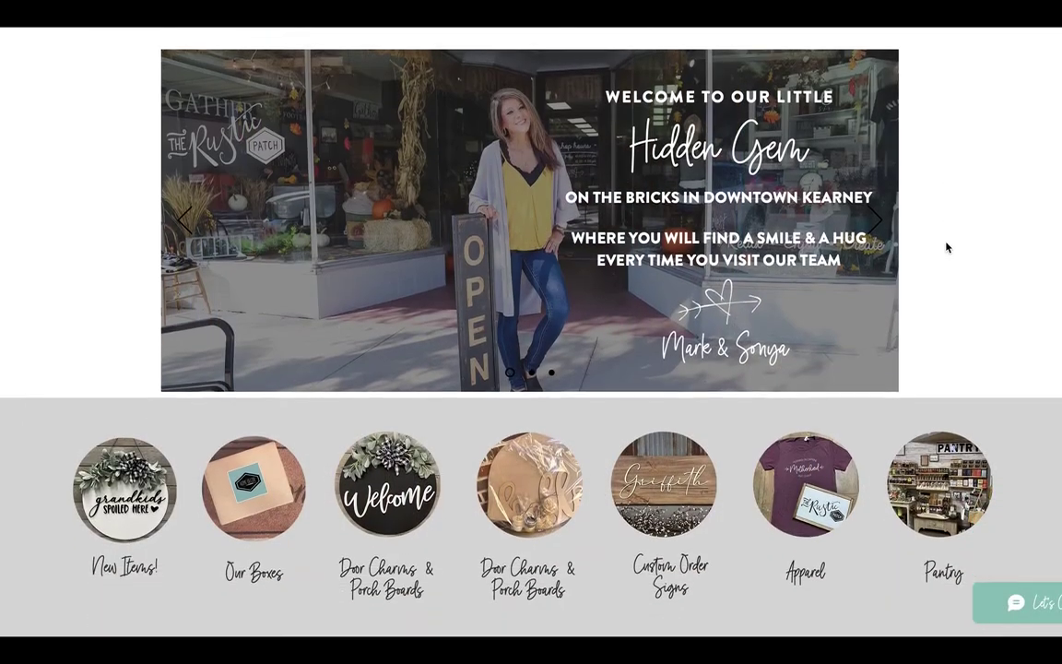
{"action": "scroll", "coordinate": [947, 247], "scroll_direction": "down", "scroll_amount": 5}
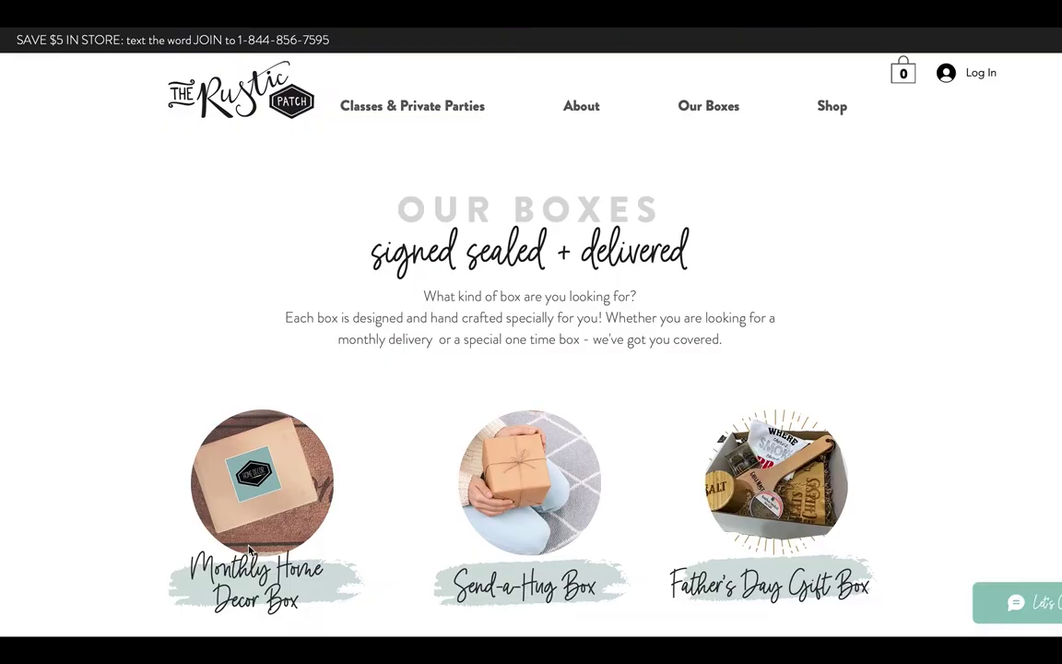
Step: Scroll the Rustic Patch site and open the Monthly Home Decor Box page
{"action": "left_click", "coordinate": [249, 551]}
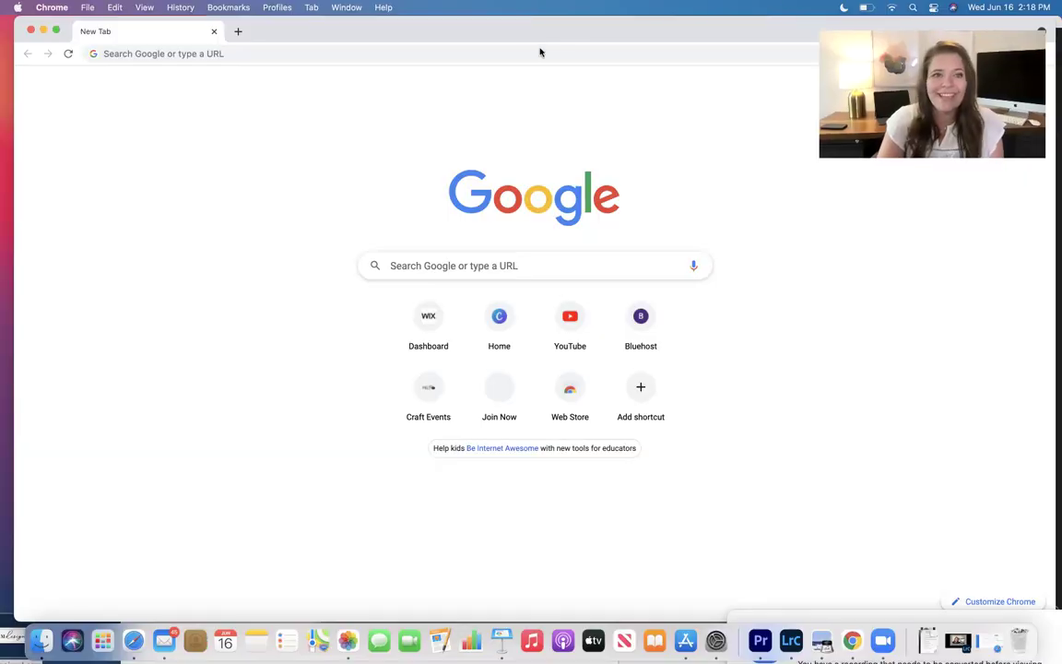
Step: Load wix.com in the browser
{"action": "left_click", "coordinate": [542, 52]}
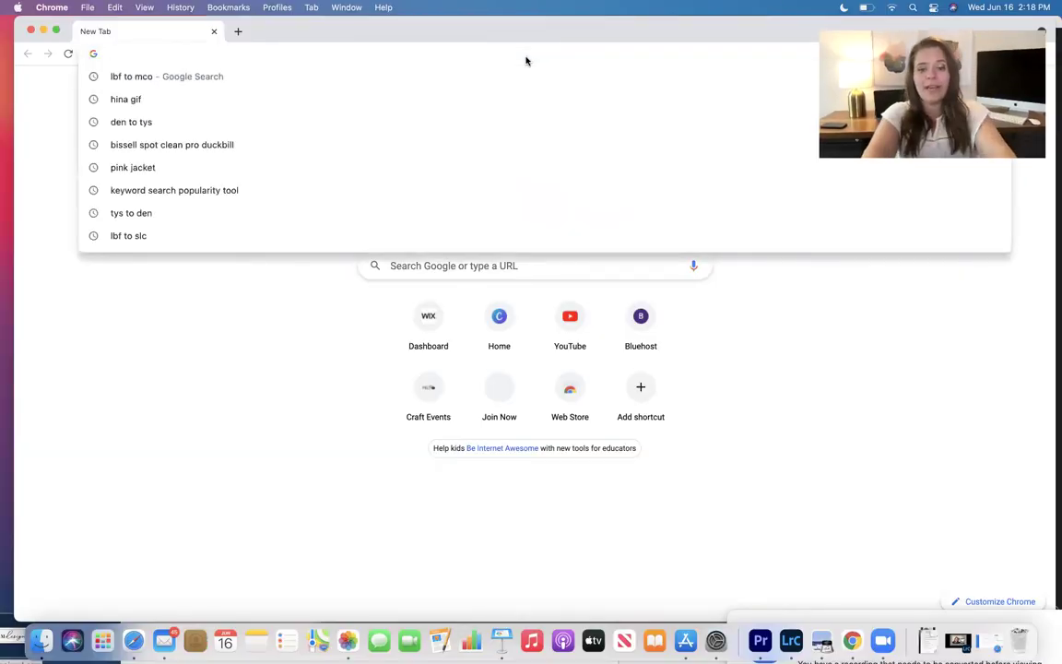
{"action": "type", "text": "wix.c"}
{"action": "key", "text": "Return"}
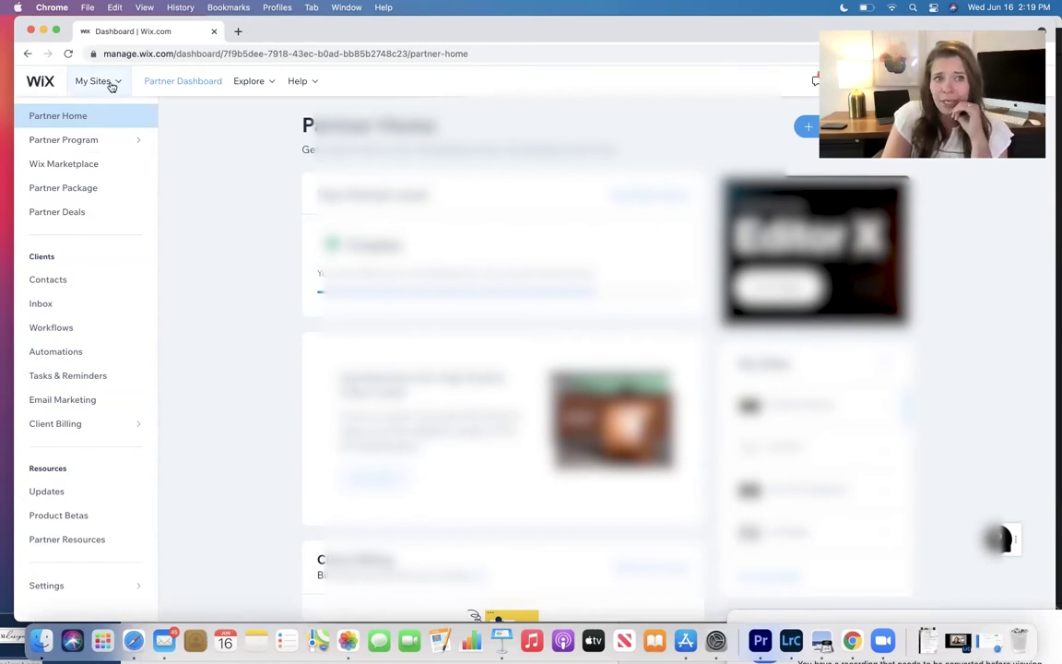
Step: Open the therusticpatch site dashboard and go to Marketing & SEO > Email Marketing
{"action": "left_click", "coordinate": [104, 81]}
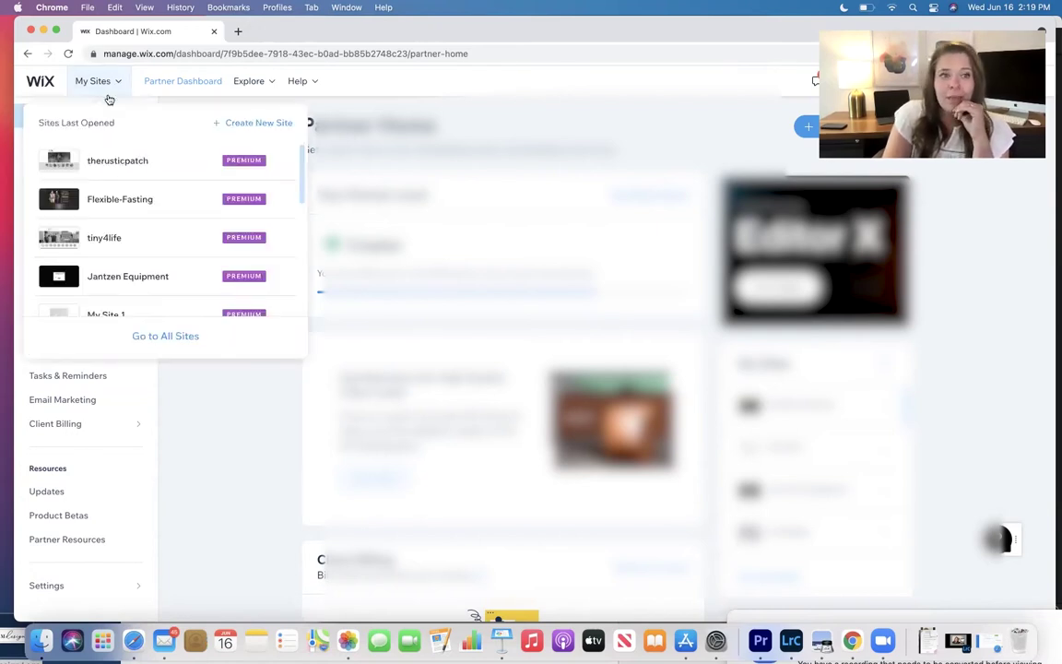
{"action": "left_click", "coordinate": [124, 200]}
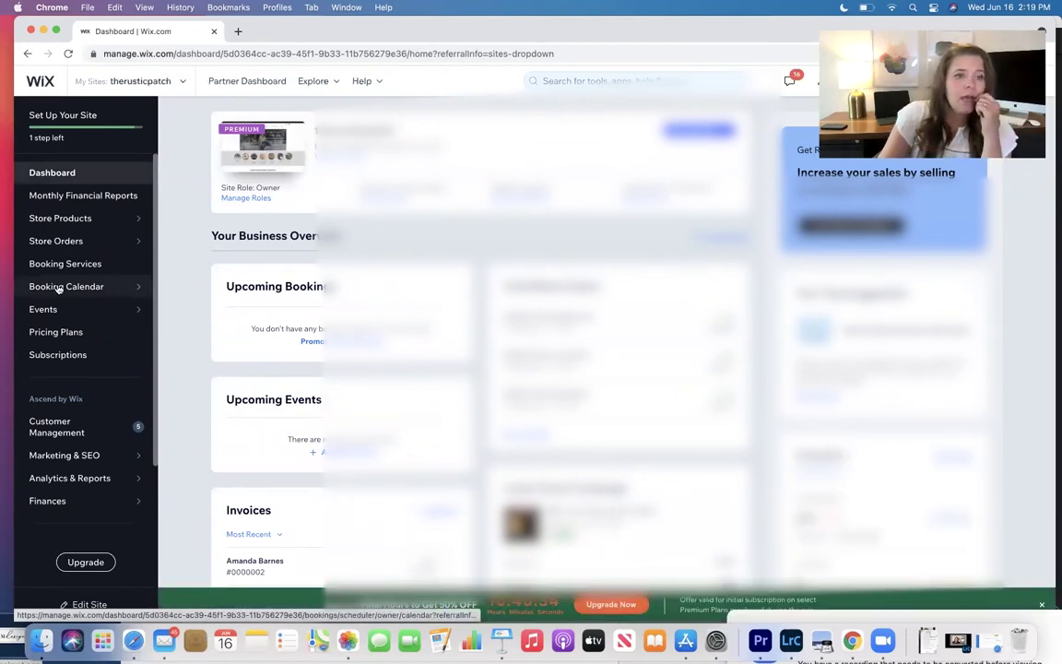
{"action": "mouse_move", "coordinate": [51, 438]}
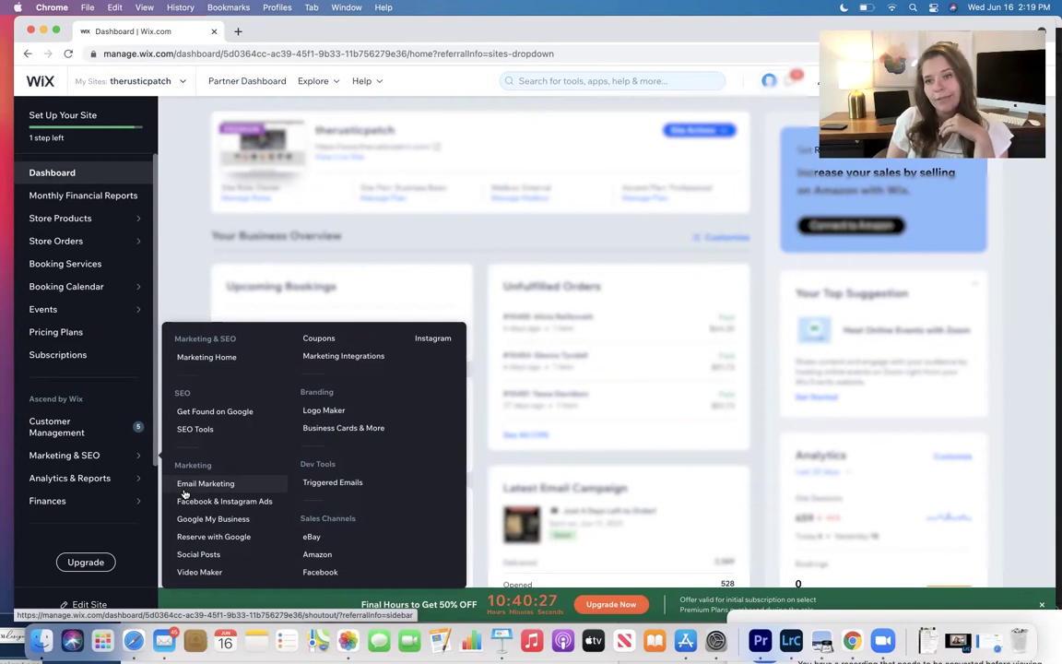
{"action": "left_click", "coordinate": [184, 491]}
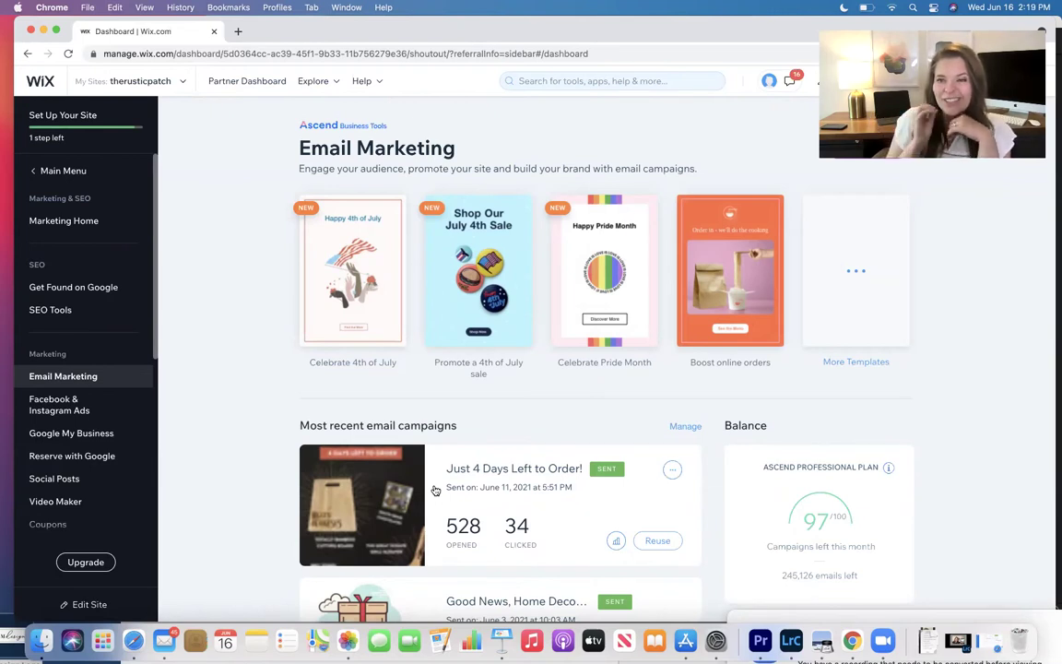
Step: Open the 'Just 4 Days Left to Order!' campaign and view its email in a new tab
{"action": "left_click", "coordinate": [375, 477]}
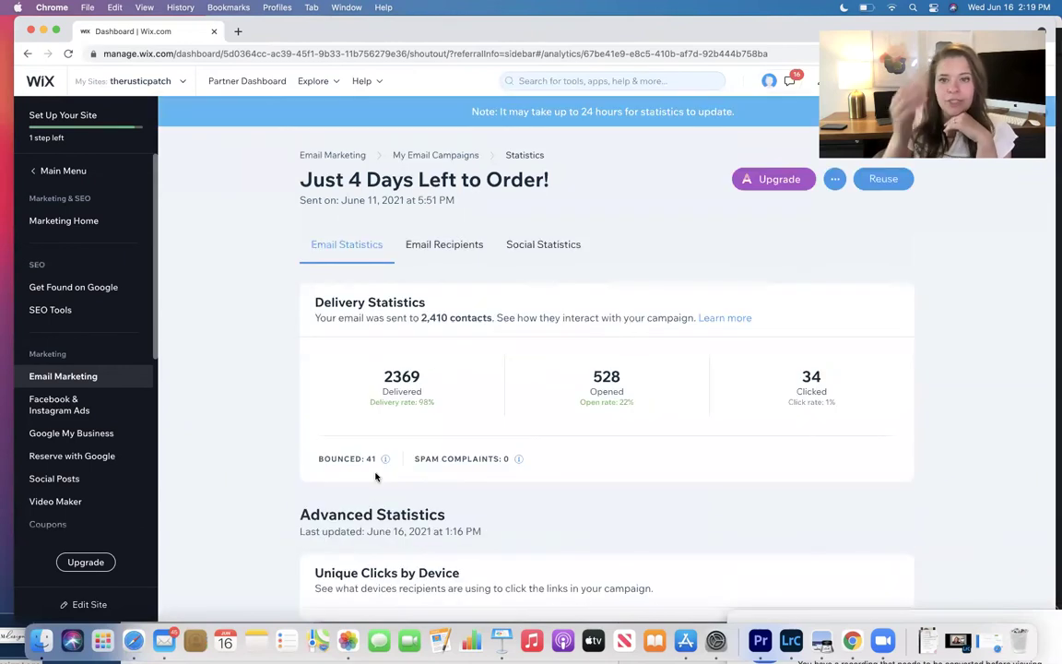
{"action": "left_click", "coordinate": [835, 179]}
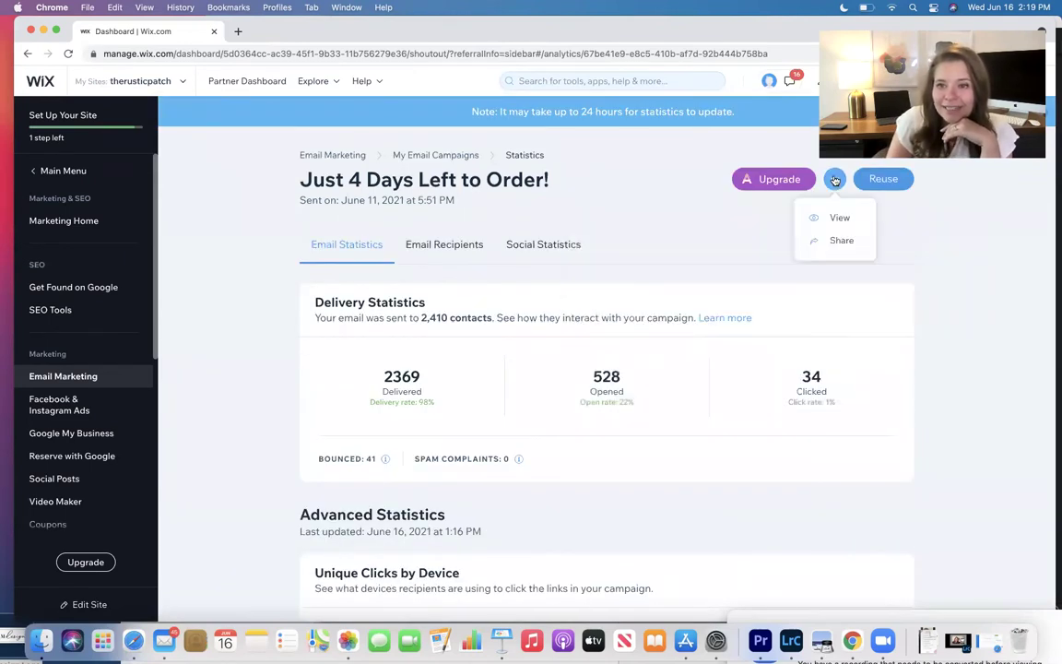
{"action": "left_click", "coordinate": [831, 219]}
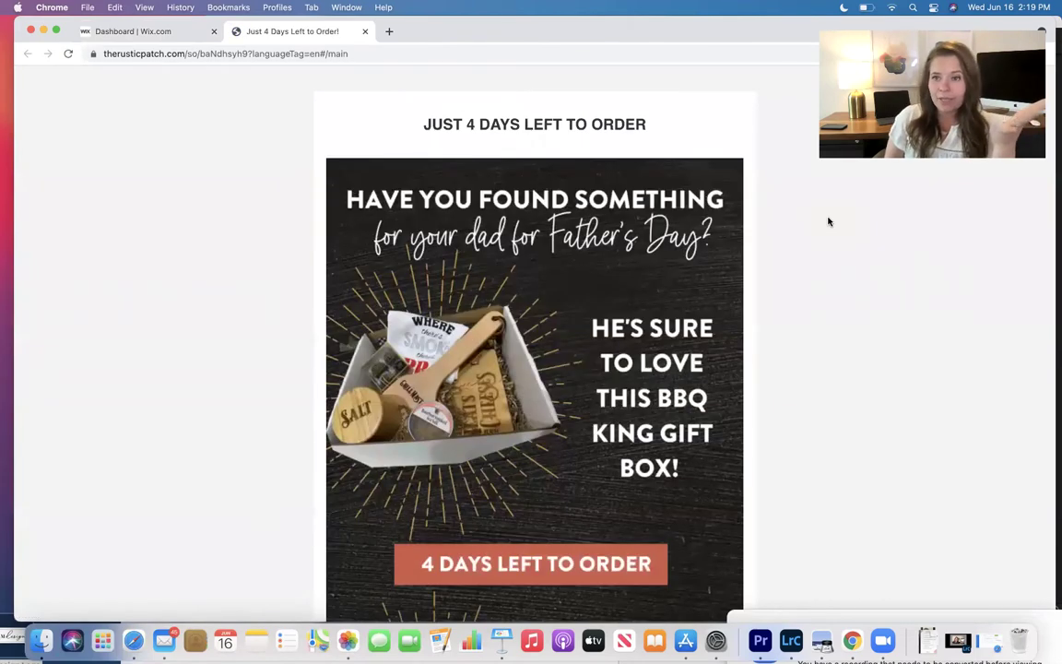
Step: Scroll through the campaign email and open the Father's Day Gift Box page its image links to
{"action": "scroll", "coordinate": [746, 289], "scroll_direction": "down", "scroll_amount": 3}
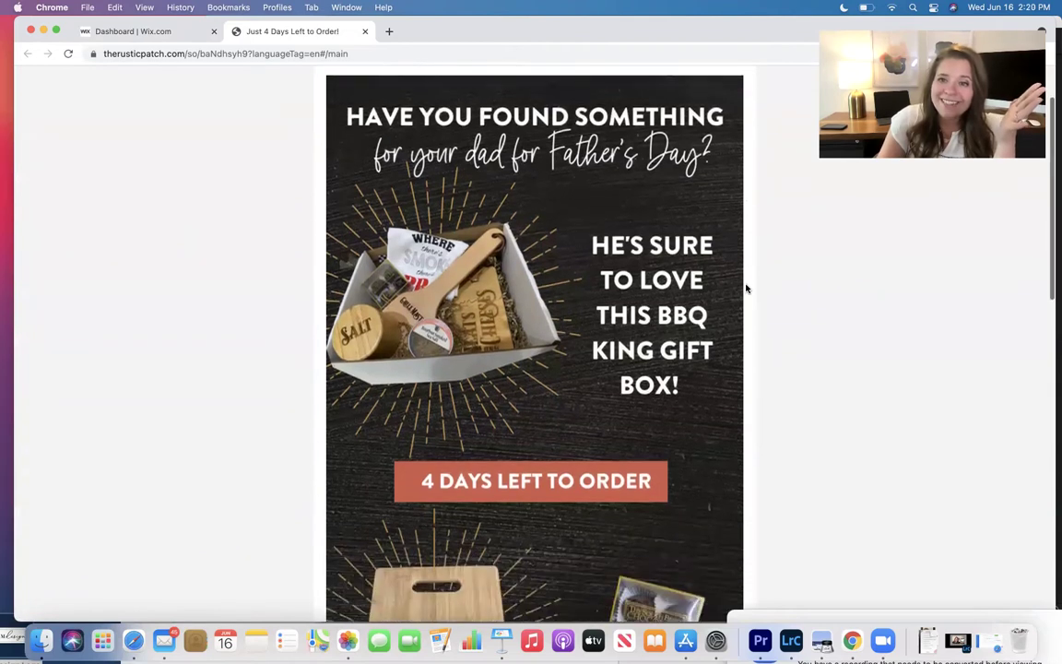
{"action": "scroll", "coordinate": [747, 288], "scroll_direction": "down", "scroll_amount": 2}
{"action": "scroll", "coordinate": [747, 288], "scroll_direction": "down", "scroll_amount": 2}
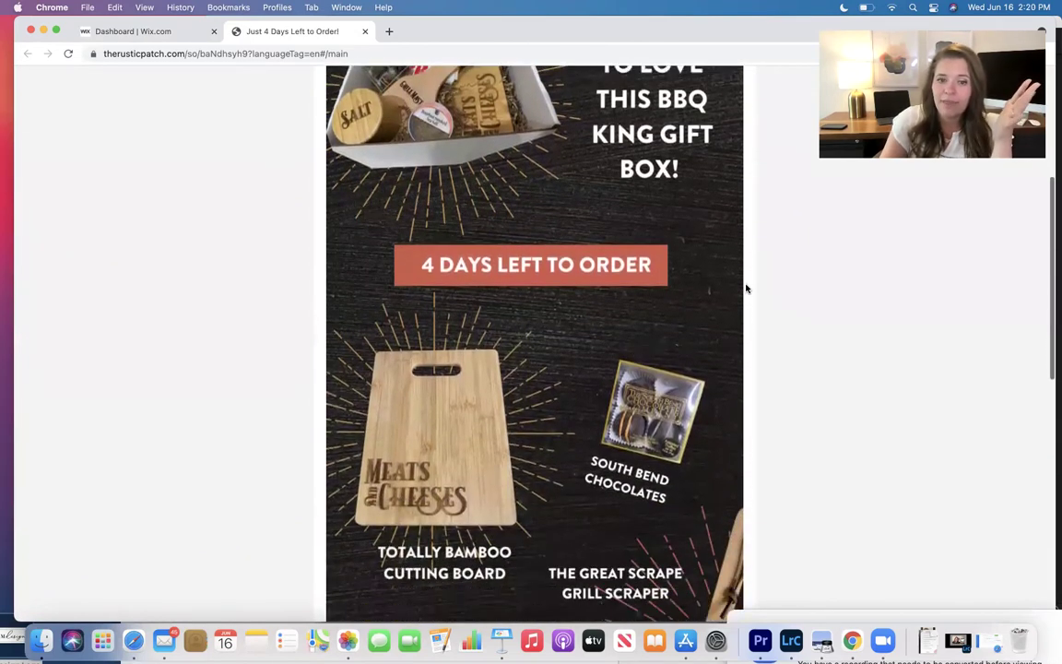
{"action": "scroll", "coordinate": [747, 288], "scroll_direction": "down", "scroll_amount": 2}
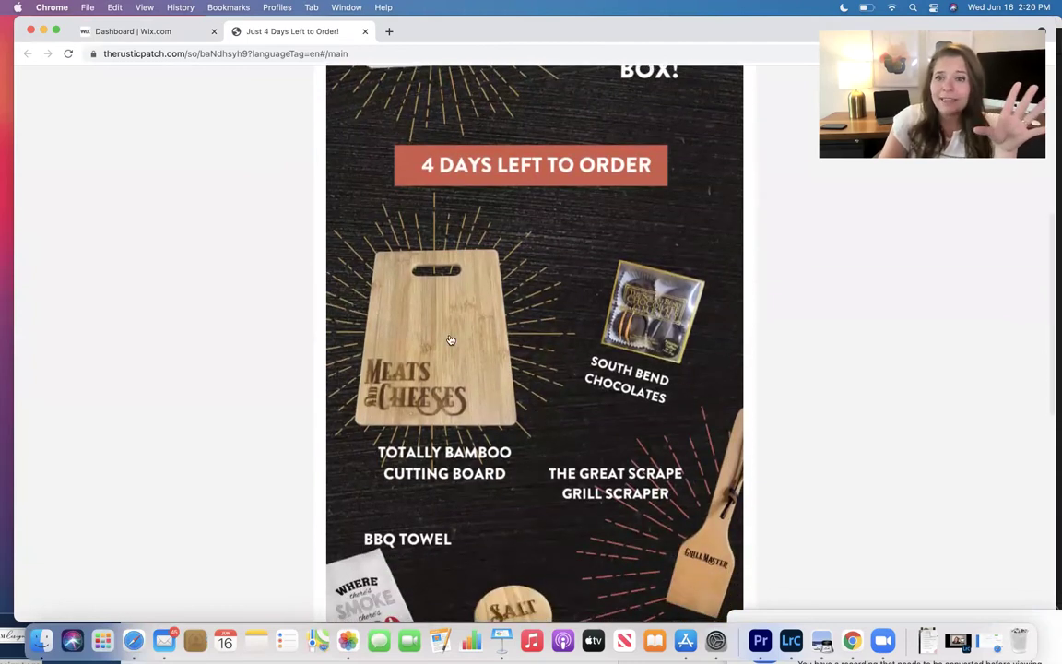
{"action": "scroll", "coordinate": [490, 231], "scroll_direction": "down", "scroll_amount": 4}
{"action": "scroll", "coordinate": [490, 230], "scroll_direction": "down", "scroll_amount": 3}
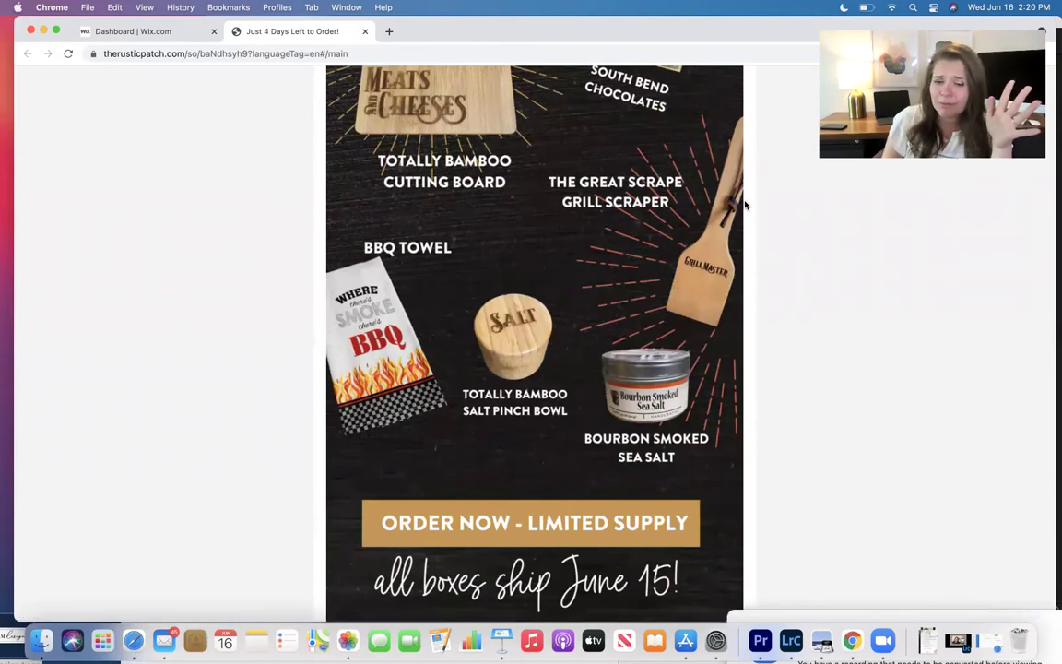
{"action": "scroll", "coordinate": [745, 205], "scroll_direction": "down", "scroll_amount": 6}
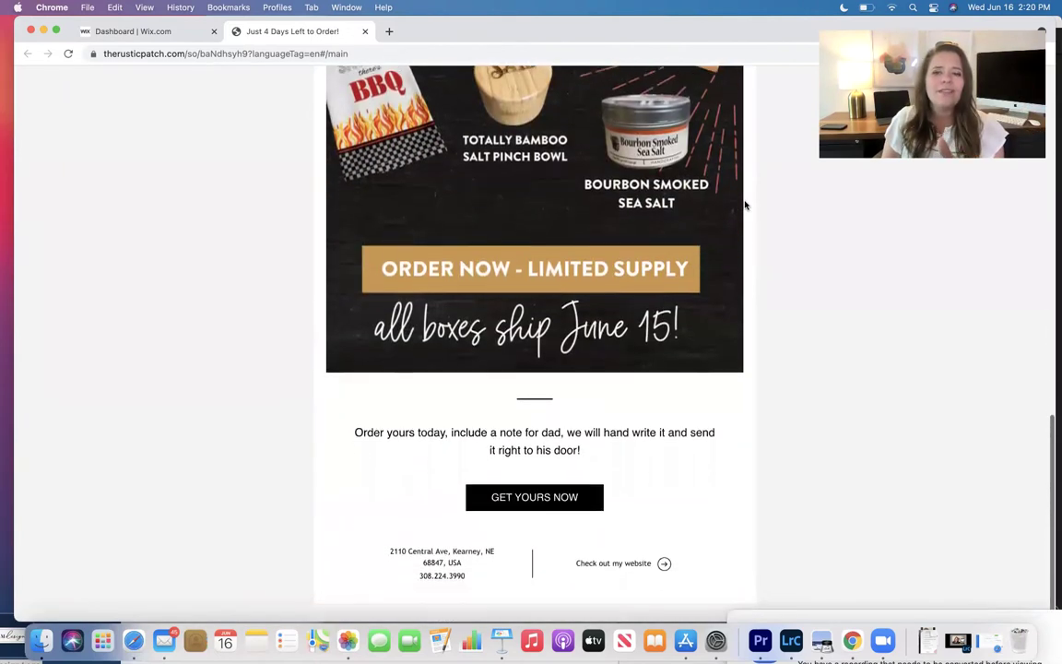
{"action": "scroll", "coordinate": [712, 238], "scroll_direction": "up", "scroll_amount": 8}
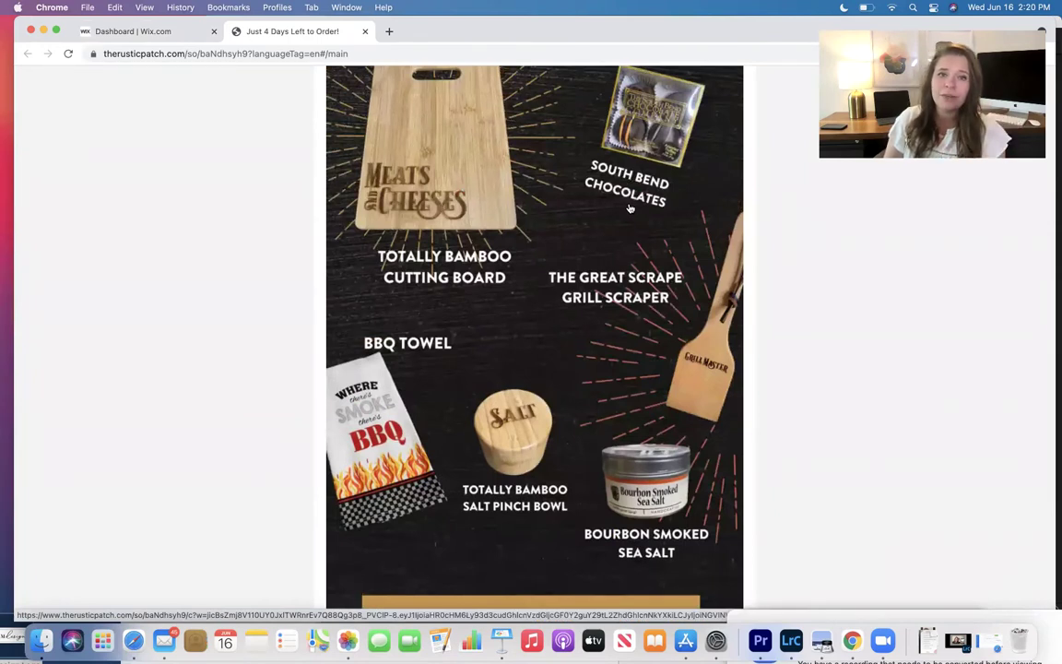
{"action": "left_click", "coordinate": [630, 208]}
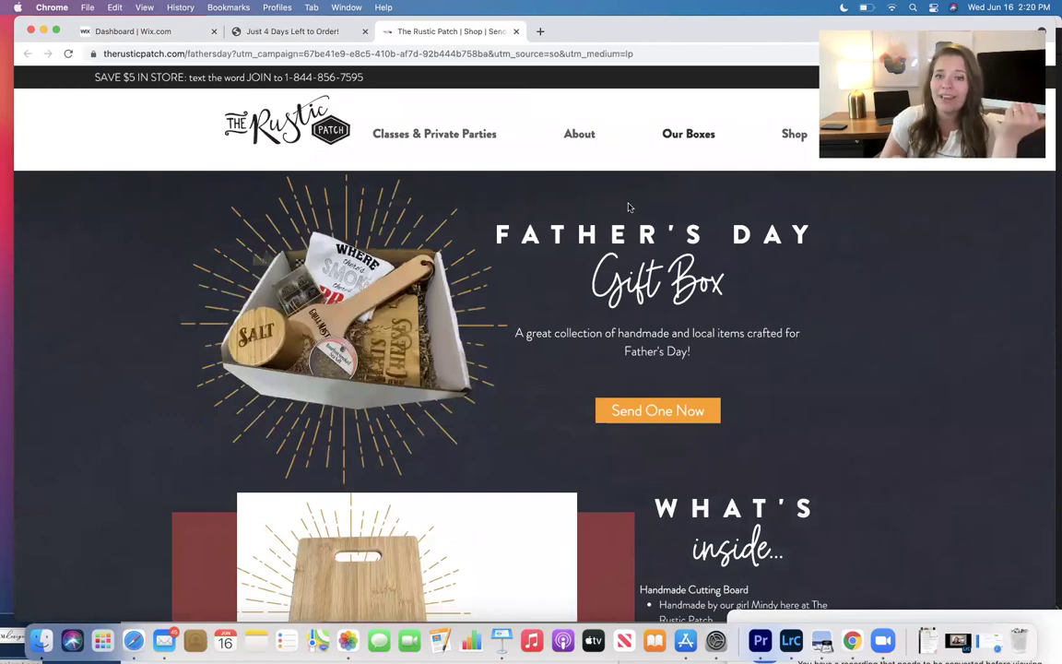
Step: Close the campaign email and Father's Day shop tabs, keeping only the Wix dashboard
{"action": "left_click", "coordinate": [255, 32]}
{"action": "left_click", "coordinate": [178, 31]}
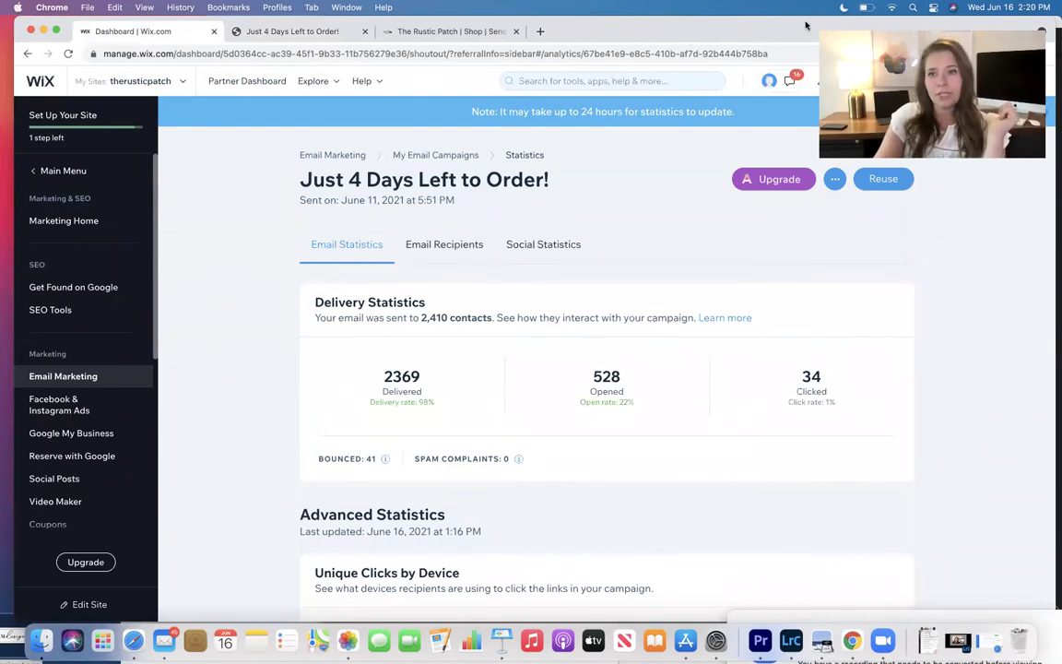
{"action": "left_click_drag", "start_coordinate": [805, 25], "coordinate": [797, 60]}
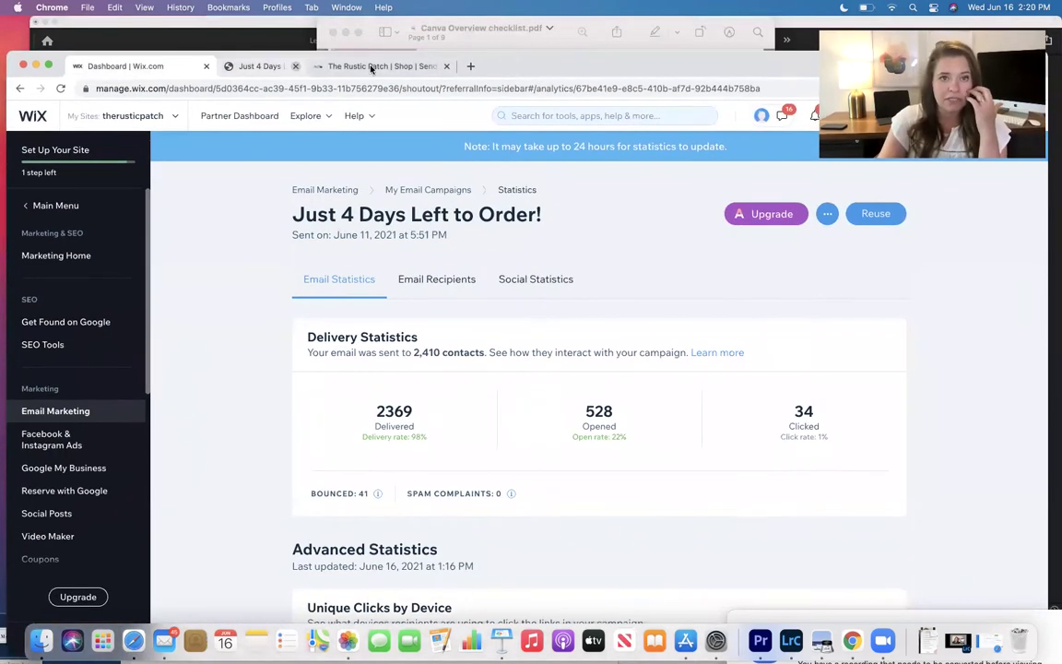
{"action": "left_click", "coordinate": [295, 65]}
{"action": "left_click", "coordinate": [373, 65]}
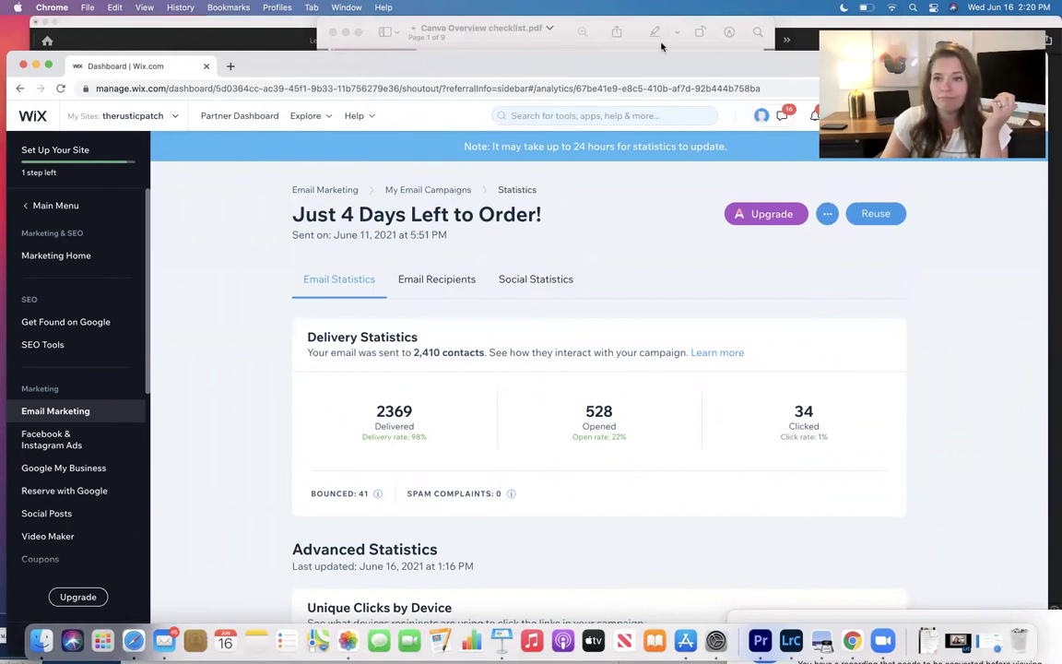
{"action": "left_click_drag", "start_coordinate": [748, 64], "coordinate": [744, 6]}
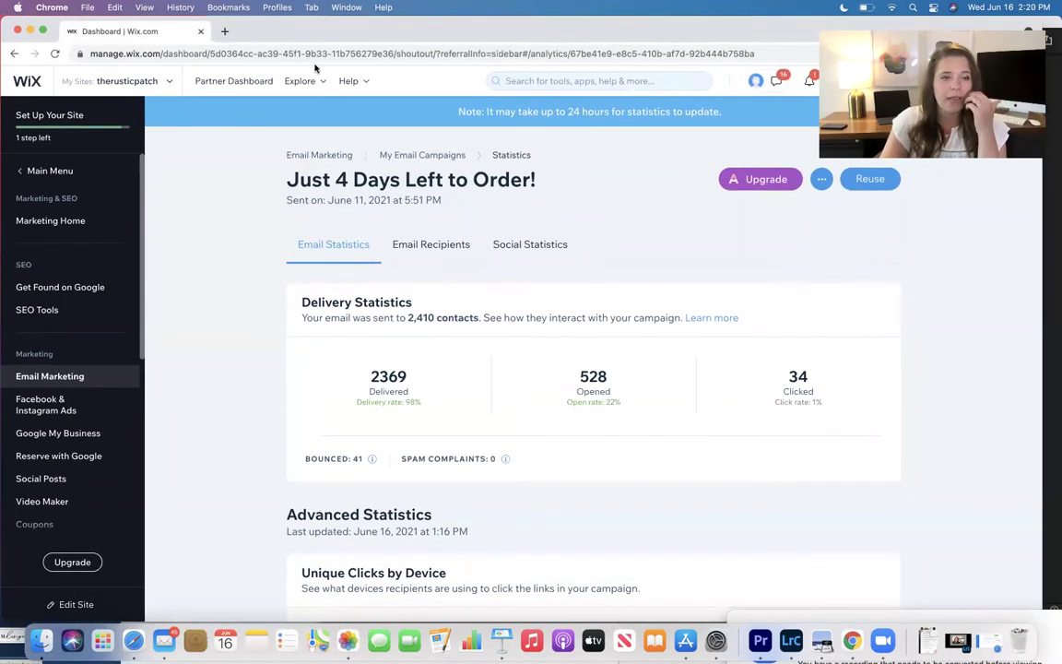
Step: Return from the campaign statistics to the Email Marketing overview
{"action": "left_click", "coordinate": [53, 378]}
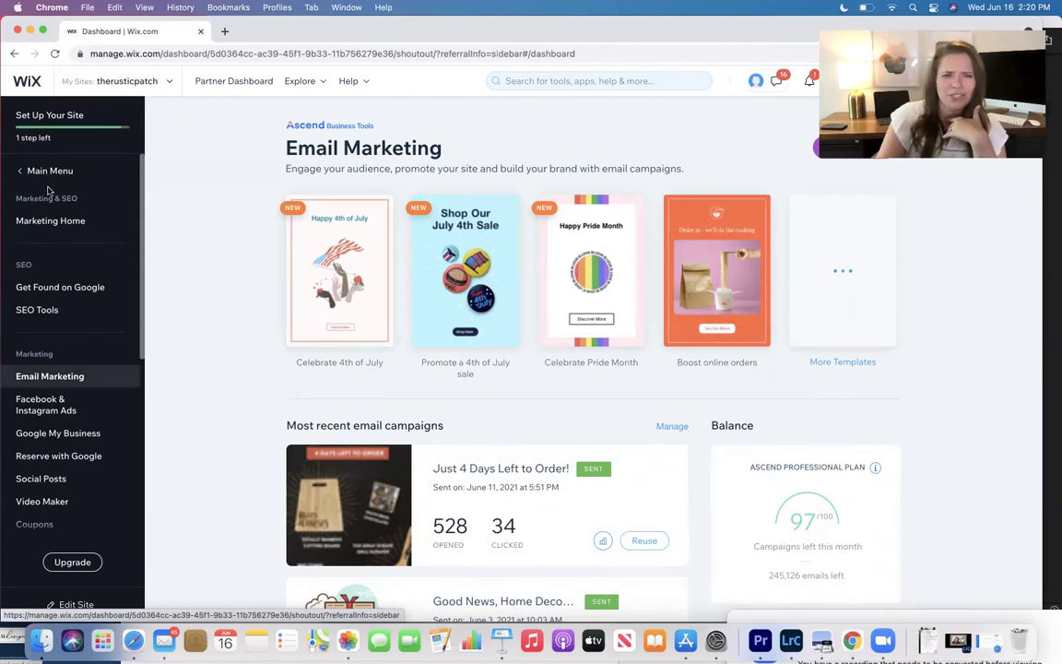
Step: Load therusticpatch.com in a new tab
{"action": "left_click", "coordinate": [225, 31]}
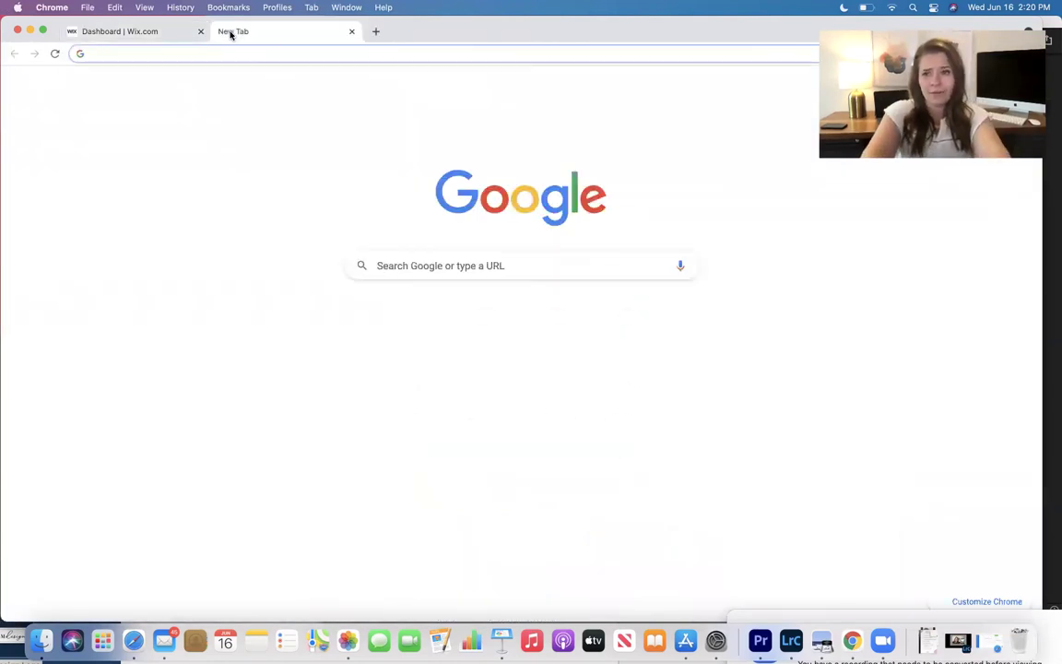
{"action": "type", "text": "ther"}
{"action": "key", "text": "Return"}
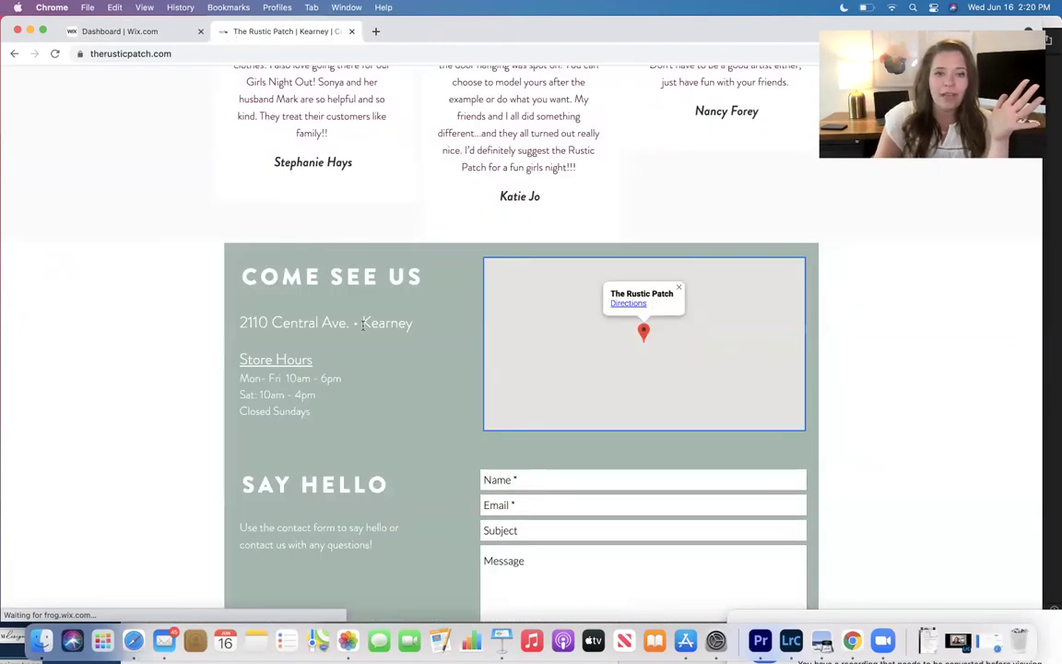
{"action": "scroll", "coordinate": [360, 325], "scroll_direction": "down", "scroll_amount": 2}
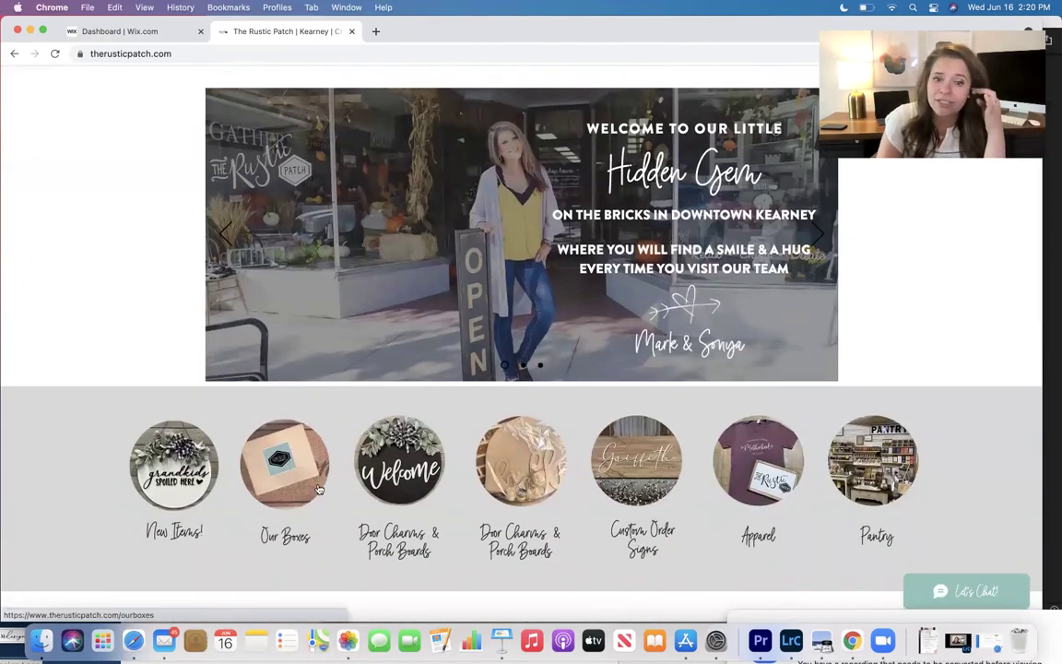
{"action": "scroll", "coordinate": [318, 489], "scroll_direction": "up", "scroll_amount": 1}
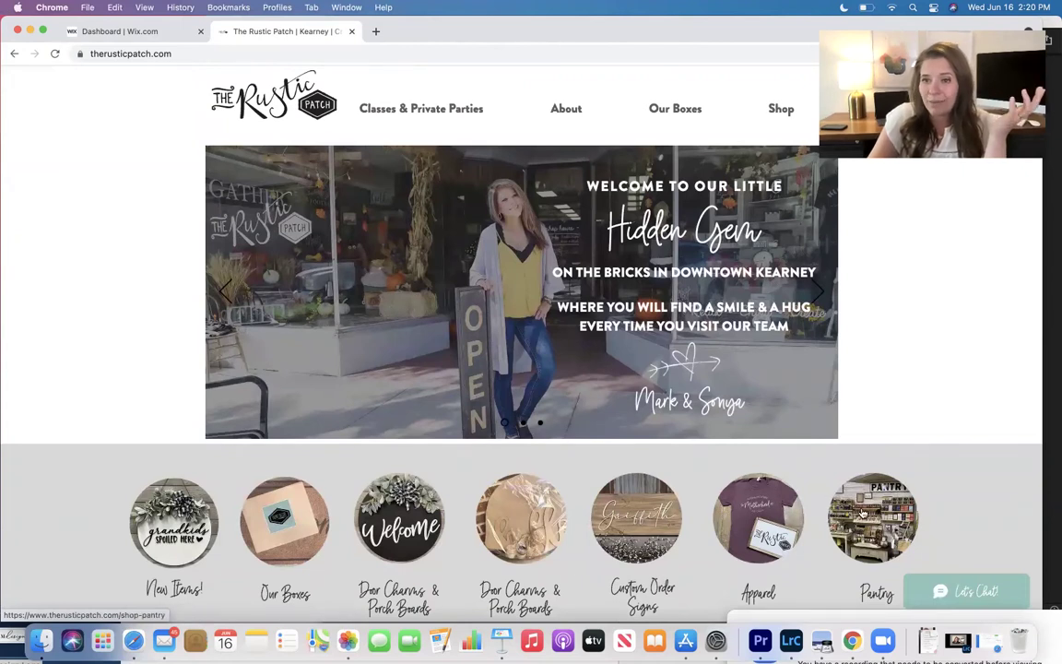
{"action": "scroll", "coordinate": [862, 512], "scroll_direction": "up", "scroll_amount": 1}
Step: Show all shop items and scroll the product grid, then return to the top
{"action": "mouse_move", "coordinate": [675, 136]}
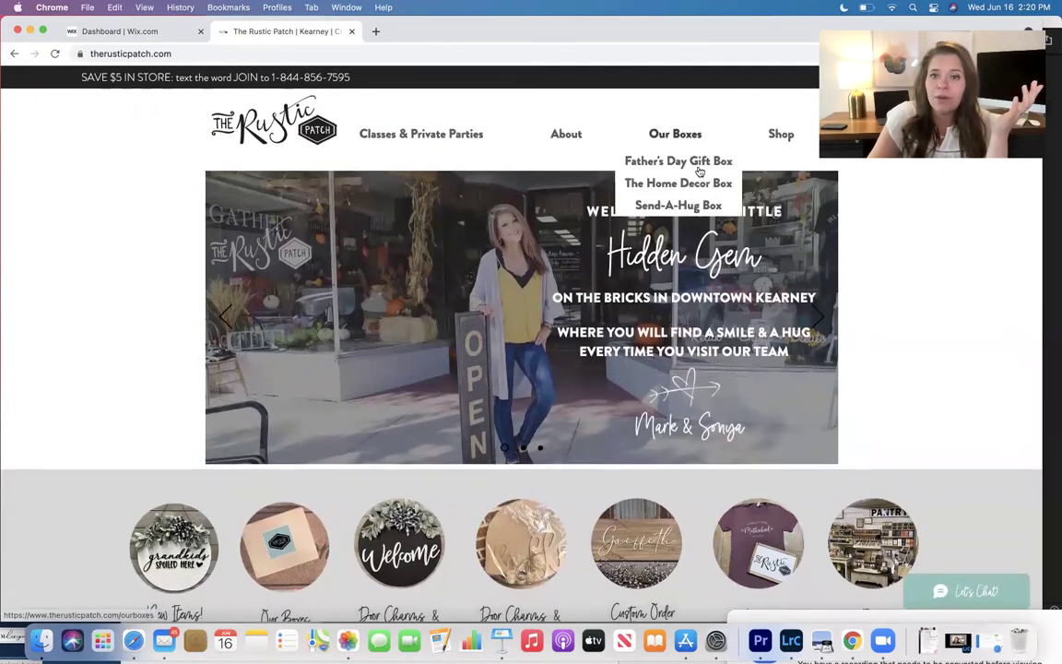
{"action": "mouse_move", "coordinate": [781, 136]}
{"action": "left_click", "coordinate": [778, 163]}
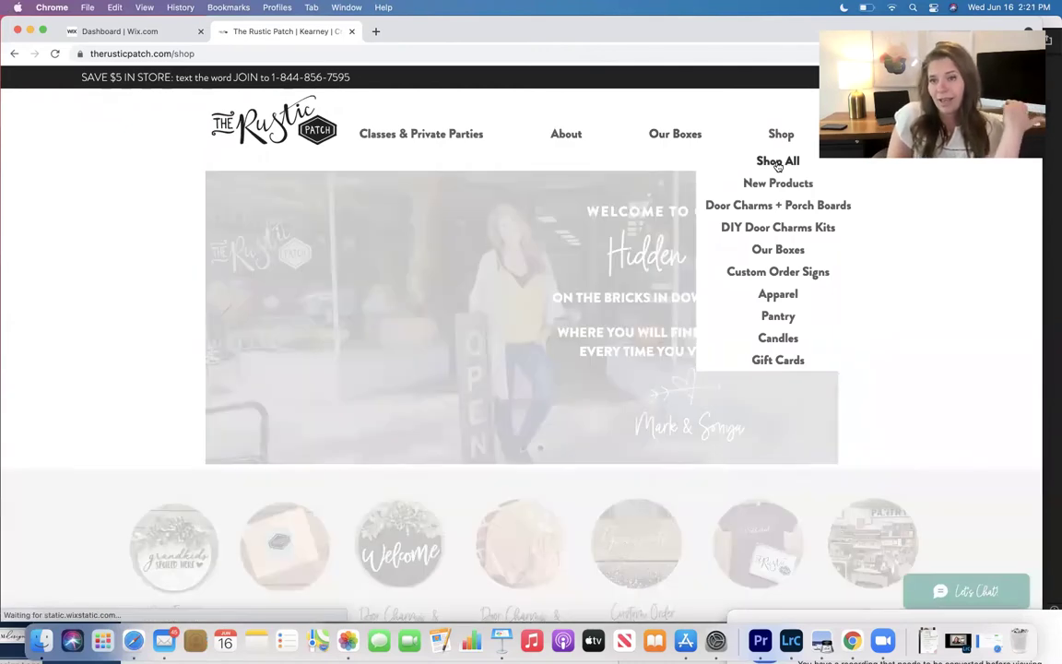
{"action": "scroll", "coordinate": [711, 306], "scroll_direction": "down", "scroll_amount": 3}
{"action": "scroll", "coordinate": [710, 314], "scroll_direction": "down", "scroll_amount": 4}
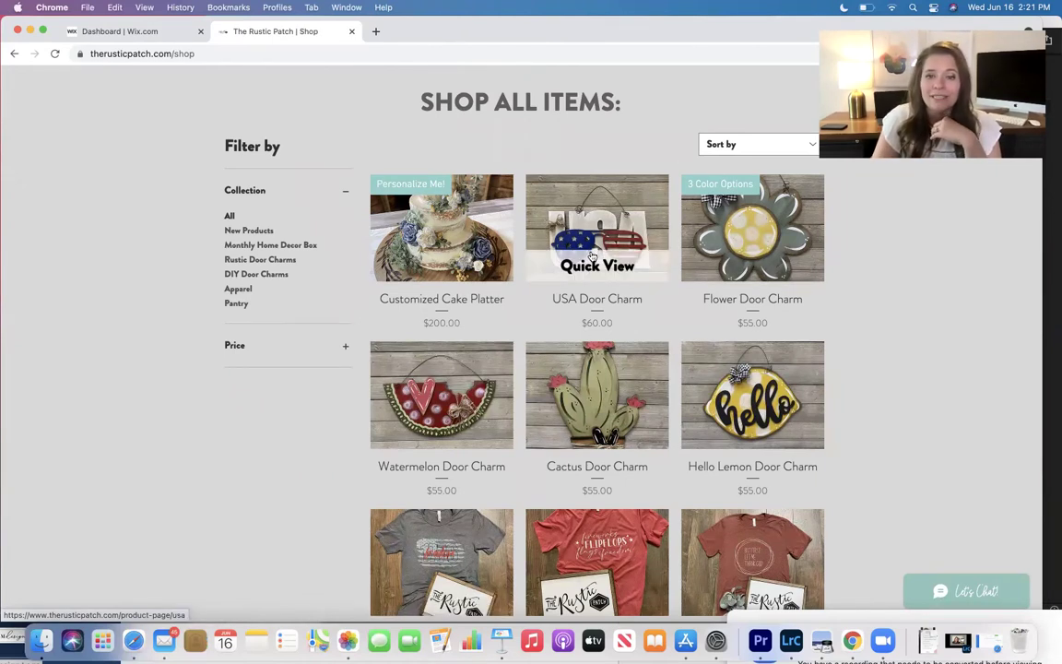
{"action": "scroll", "coordinate": [590, 424], "scroll_direction": "down", "scroll_amount": 3}
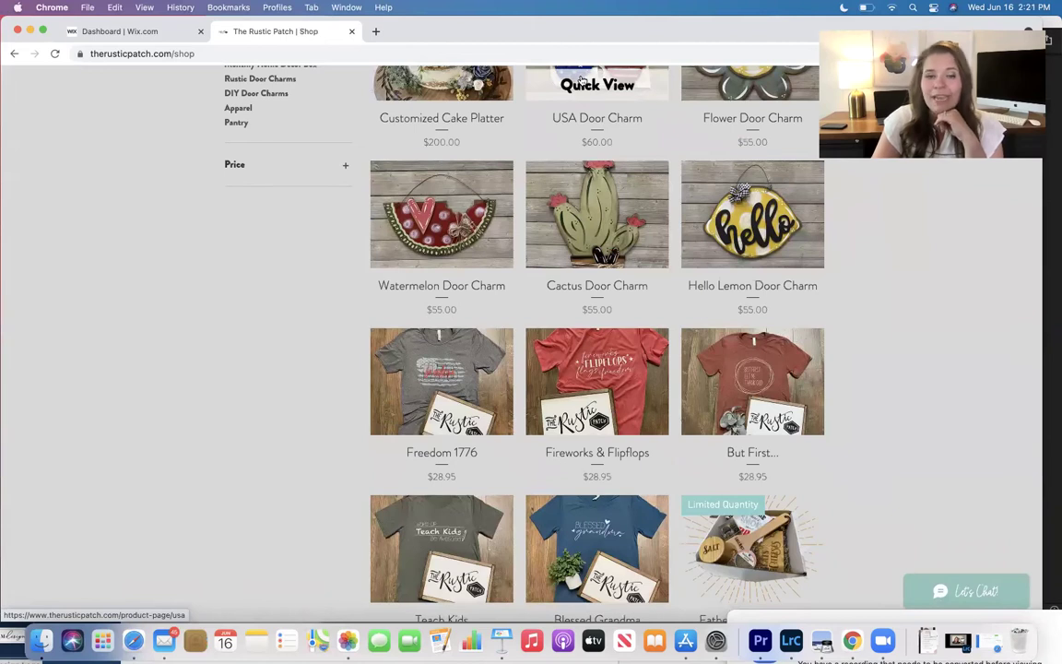
{"action": "scroll", "coordinate": [503, 197], "scroll_direction": "up", "scroll_amount": 10}
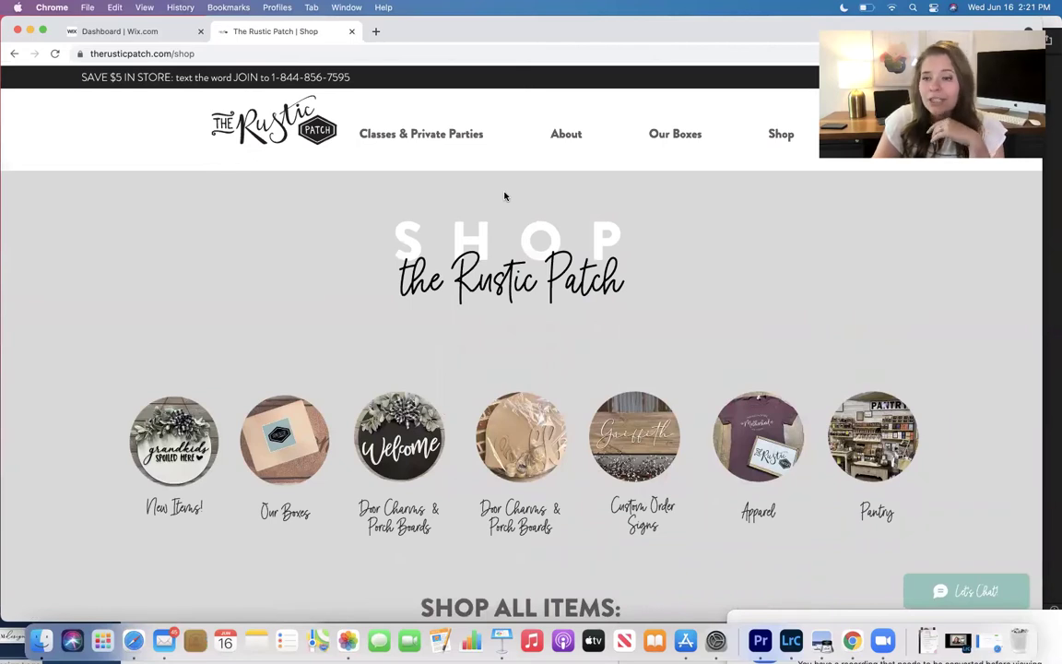
{"action": "scroll", "coordinate": [504, 197], "scroll_direction": "down", "scroll_amount": 8}
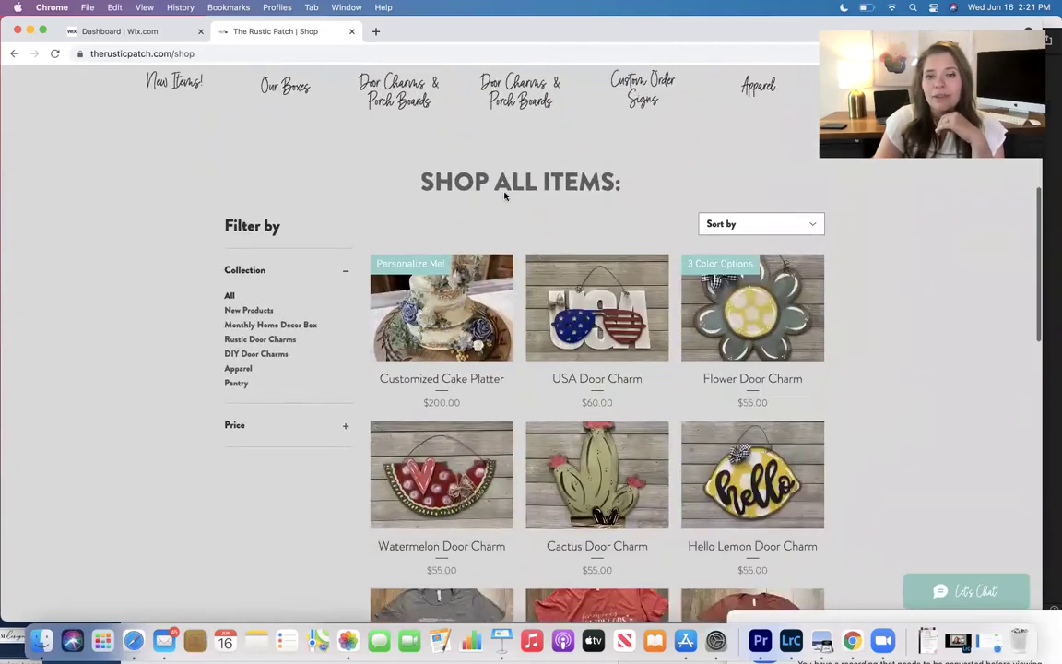
{"action": "scroll", "coordinate": [505, 197], "scroll_direction": "up", "scroll_amount": 8}
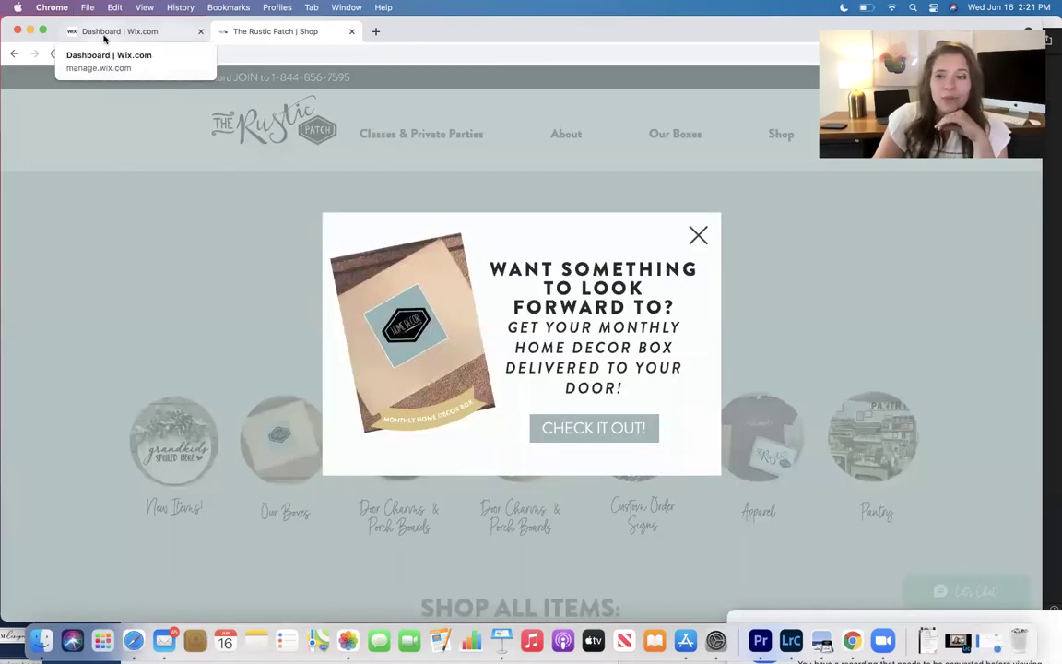
Step: Back on the Wix dashboard, open More Templates and browse the Email Campaign Templates gallery
{"action": "left_click", "coordinate": [104, 37]}
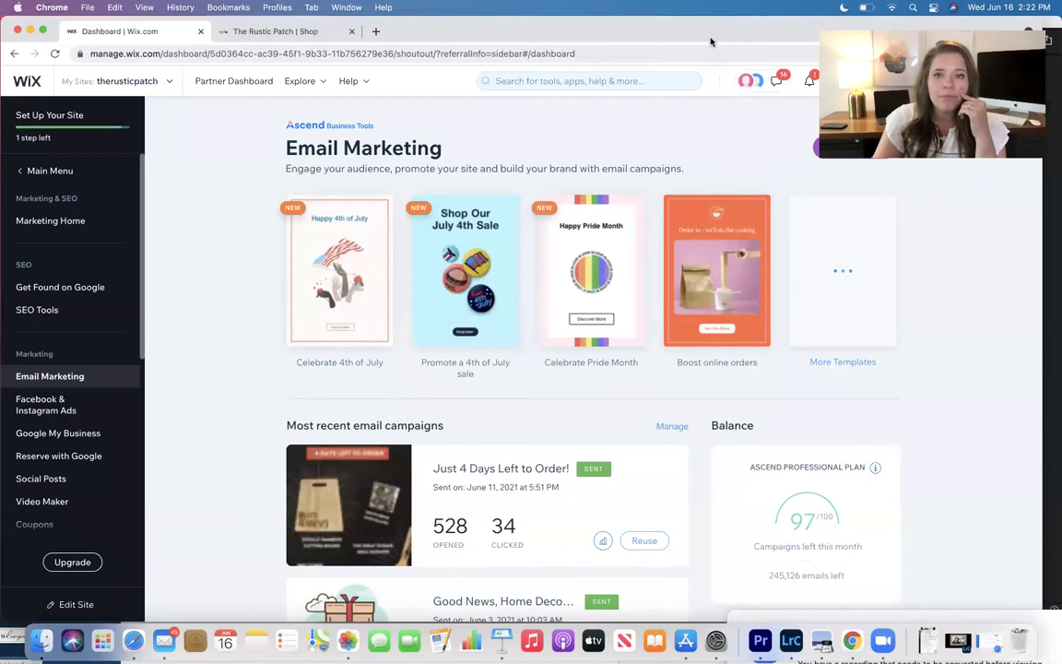
{"action": "mouse_move", "coordinate": [684, 38]}
{"action": "left_mouse_down"}
{"action": "mouse_move", "coordinate": [682, 112]}
{"action": "mouse_move", "coordinate": [692, 37]}
{"action": "left_mouse_up"}
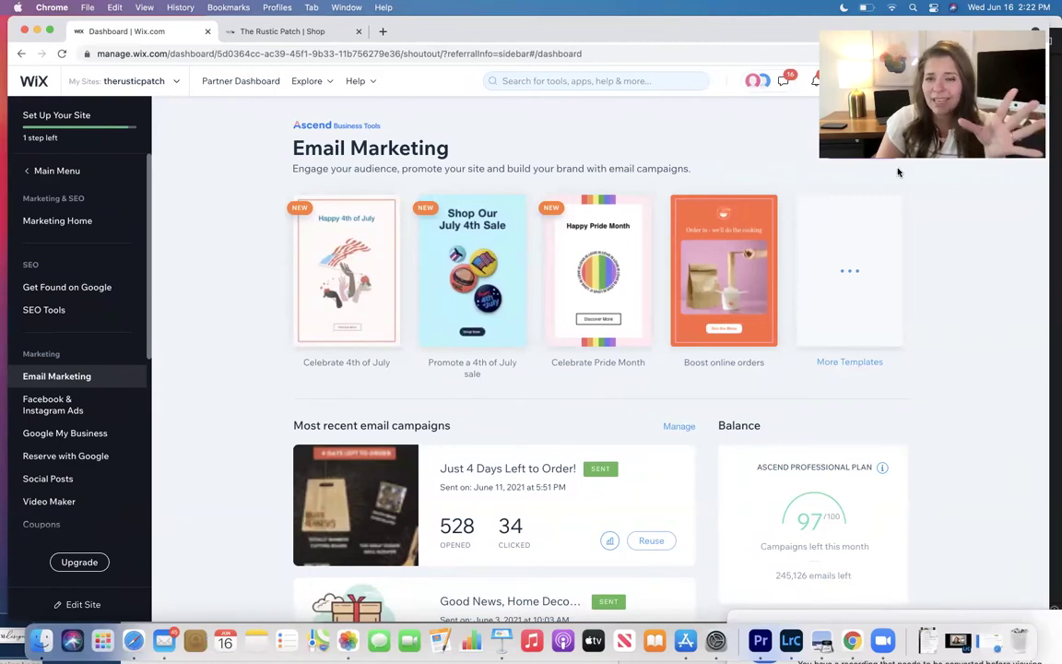
{"action": "left_click", "coordinate": [867, 354]}
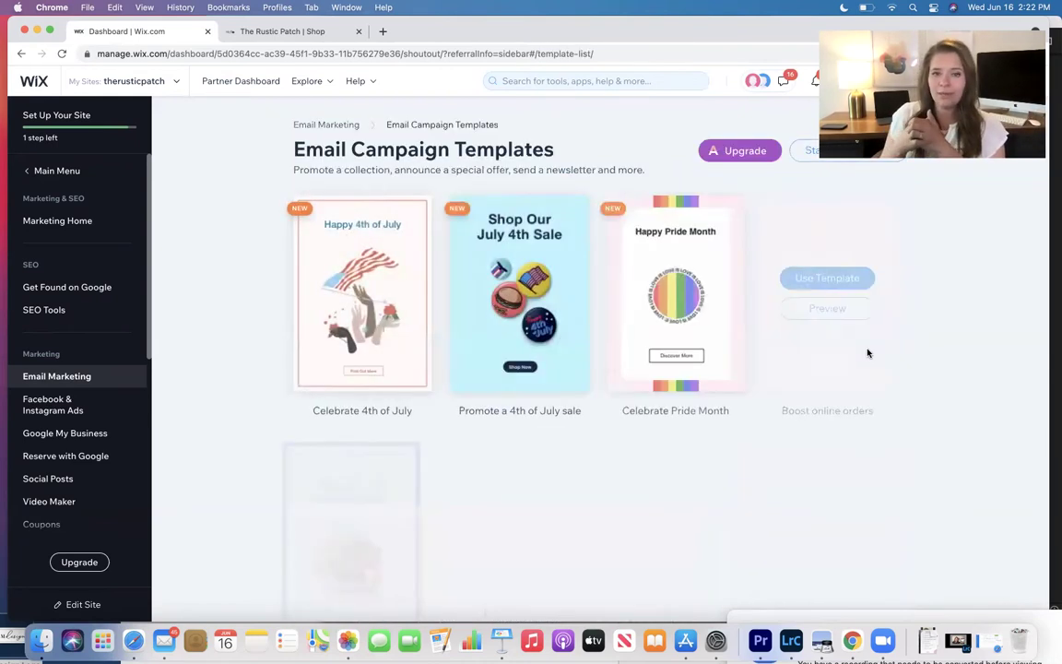
{"action": "scroll", "coordinate": [868, 354], "scroll_direction": "down", "scroll_amount": 5}
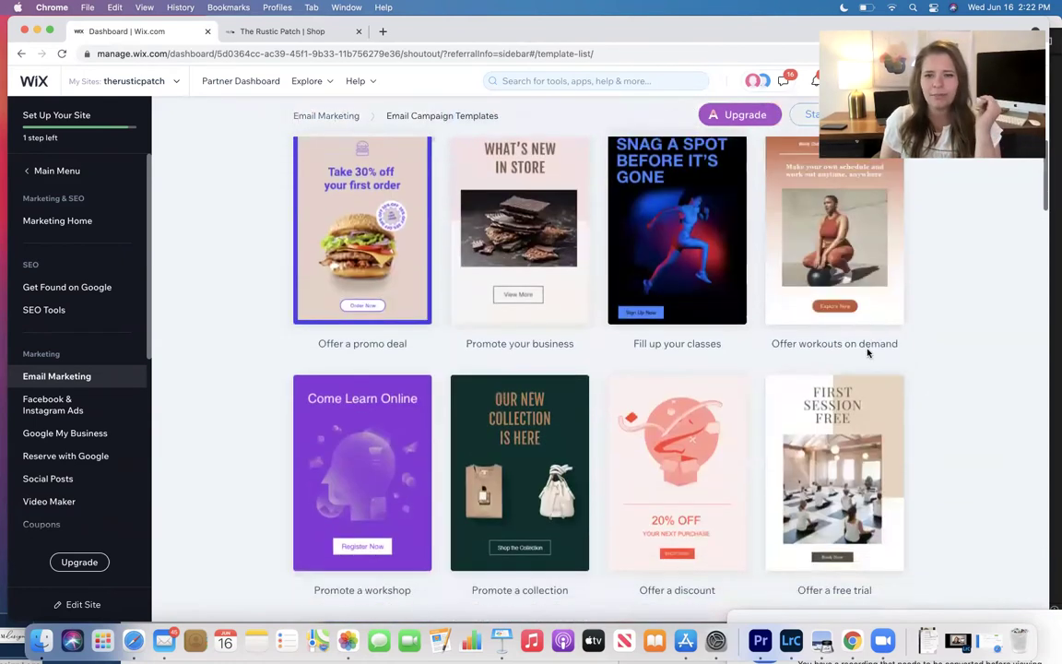
{"action": "scroll", "coordinate": [868, 354], "scroll_direction": "down", "scroll_amount": 2}
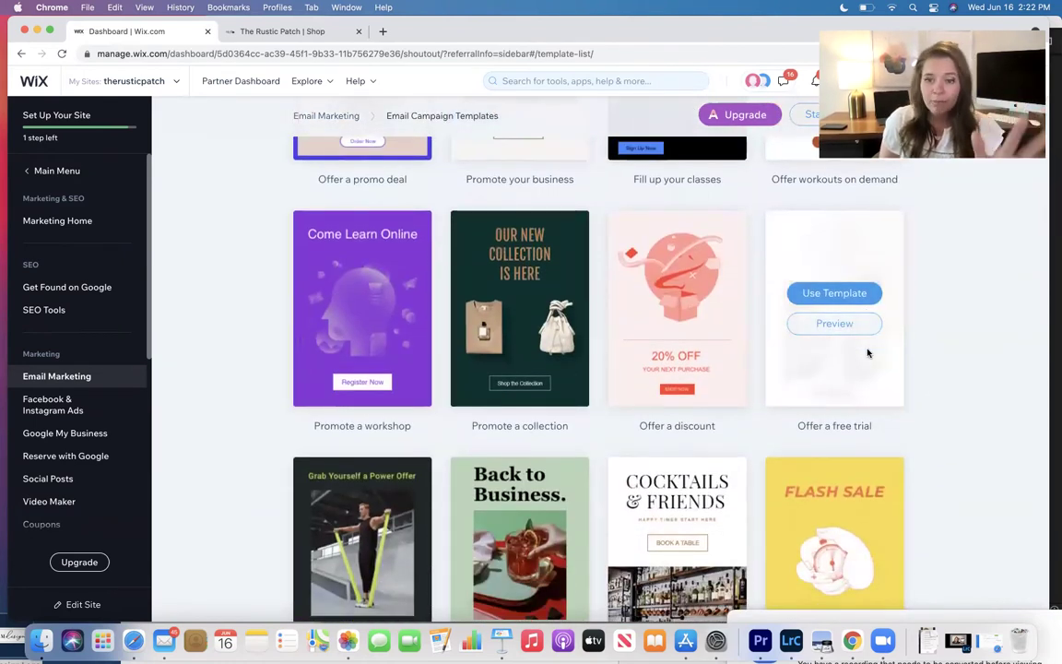
{"action": "scroll", "coordinate": [867, 354], "scroll_direction": "down", "scroll_amount": 2}
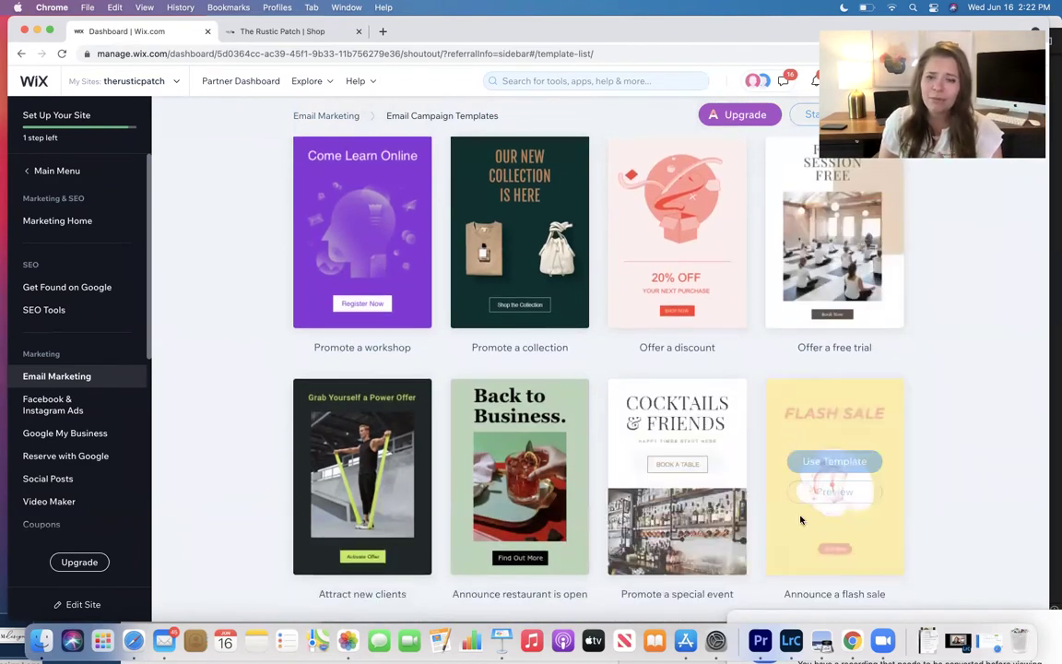
{"action": "scroll", "coordinate": [888, 534], "scroll_direction": "up", "scroll_amount": 6}
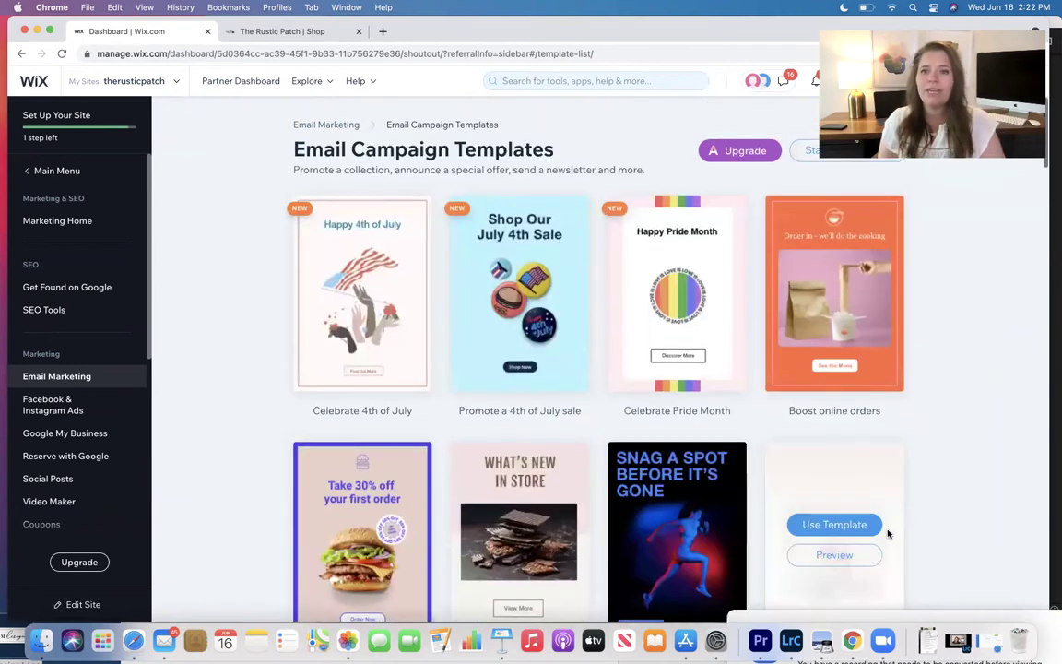
Step: Start a blank campaign from scratch, dismiss the Email Assistant, and select the 'Add a Catchy Header' block
{"action": "left_click", "coordinate": [804, 152]}
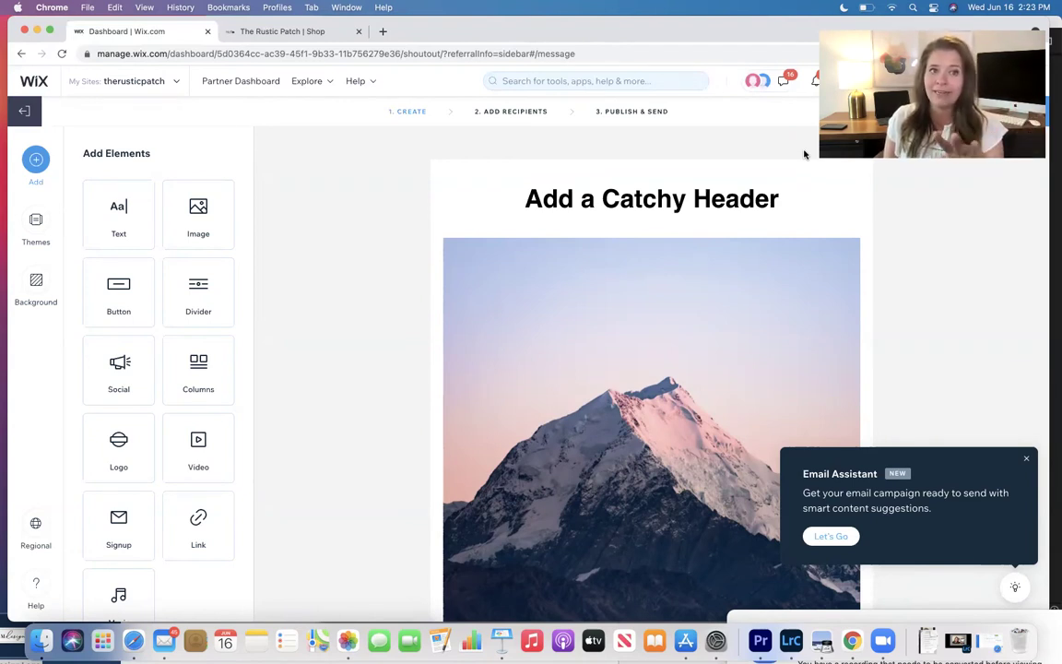
{"action": "left_click", "coordinate": [1026, 458]}
{"action": "scroll", "coordinate": [659, 305], "scroll_direction": "down", "scroll_amount": 6}
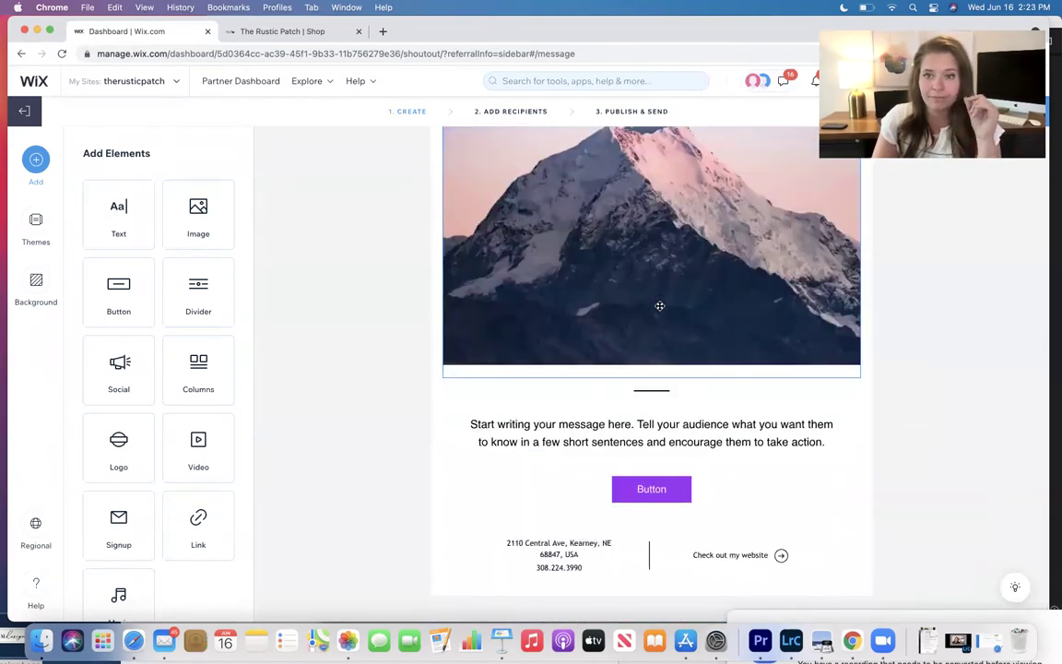
{"action": "scroll", "coordinate": [659, 305], "scroll_direction": "up", "scroll_amount": 6}
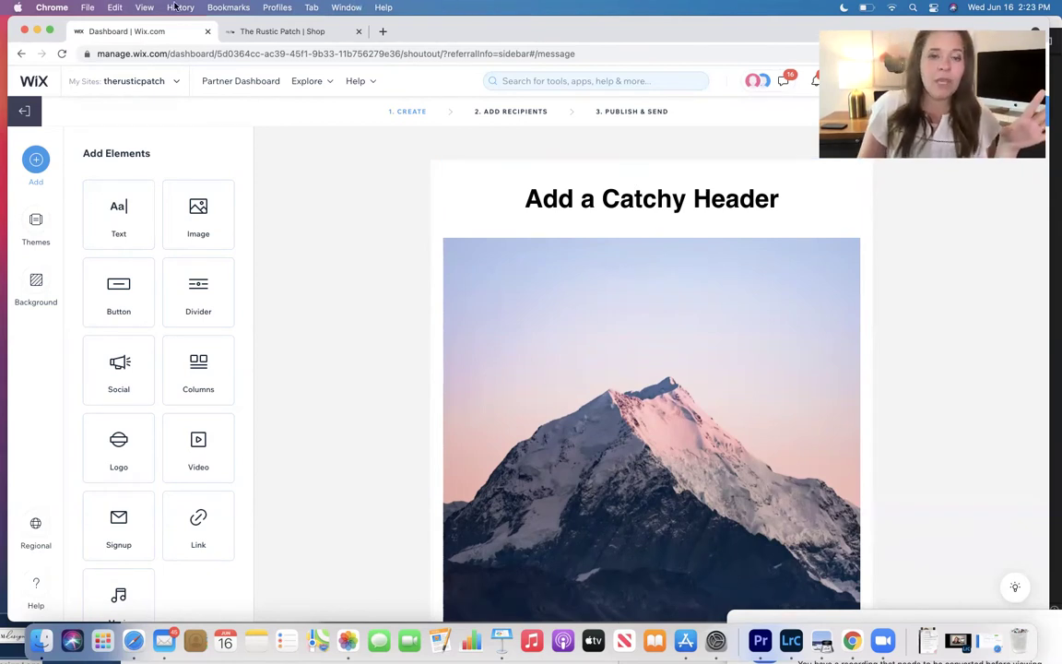
{"action": "left_click", "coordinate": [633, 189]}
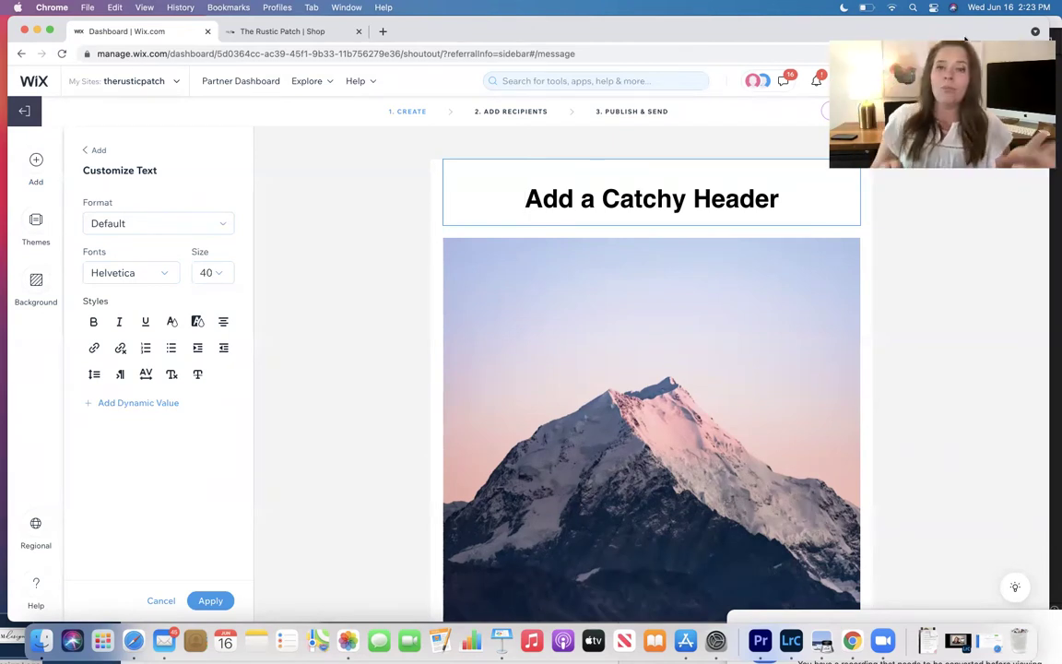
Step: Replace the header with '4th of July is Just Around the Corner' at font size 12
{"action": "triple_click", "coordinate": [712, 194]}
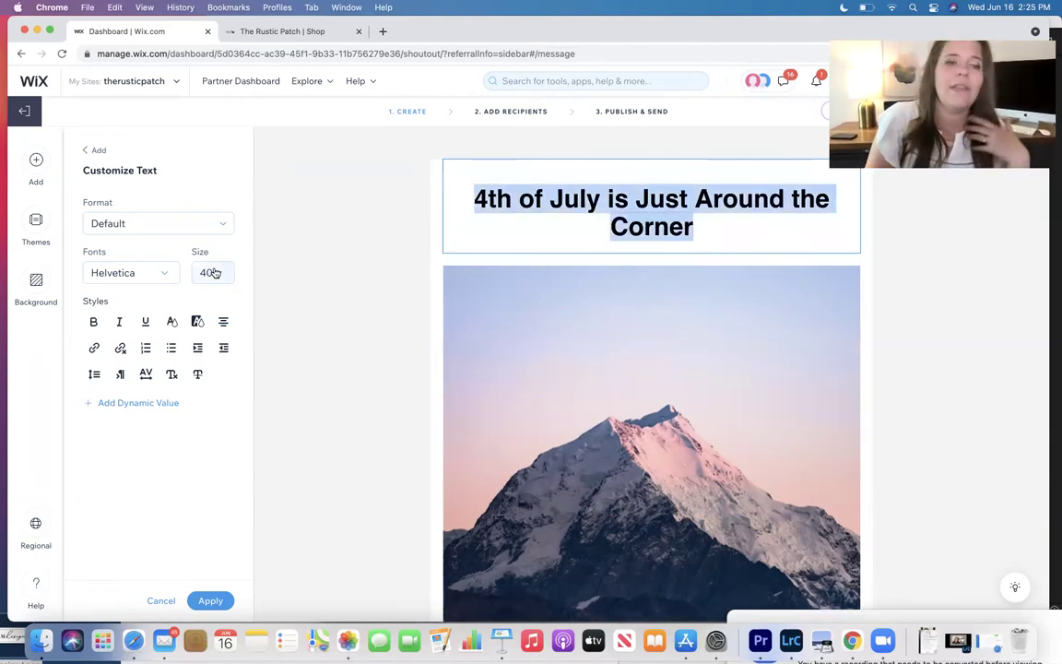
{"action": "left_click", "coordinate": [209, 273]}
{"action": "left_click", "coordinate": [207, 320]}
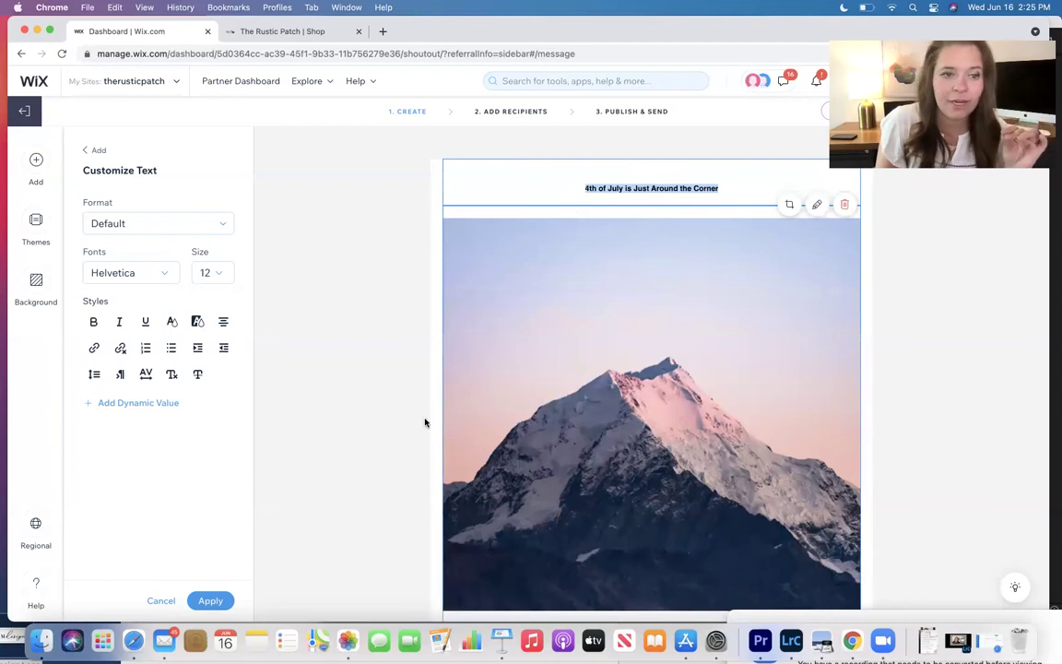
Step: Set the header's letter spacing to 0.1, leaving the text colour unchanged
{"action": "left_click", "coordinate": [146, 375]}
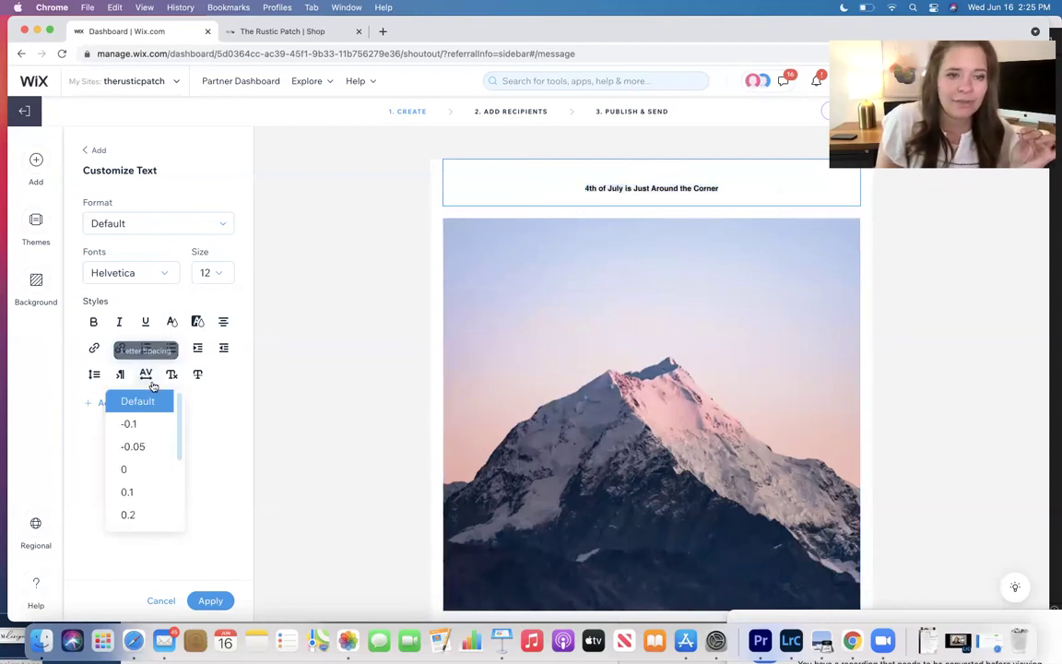
{"action": "scroll", "coordinate": [148, 495], "scroll_direction": "down", "scroll_amount": 2}
{"action": "left_click", "coordinate": [143, 496]}
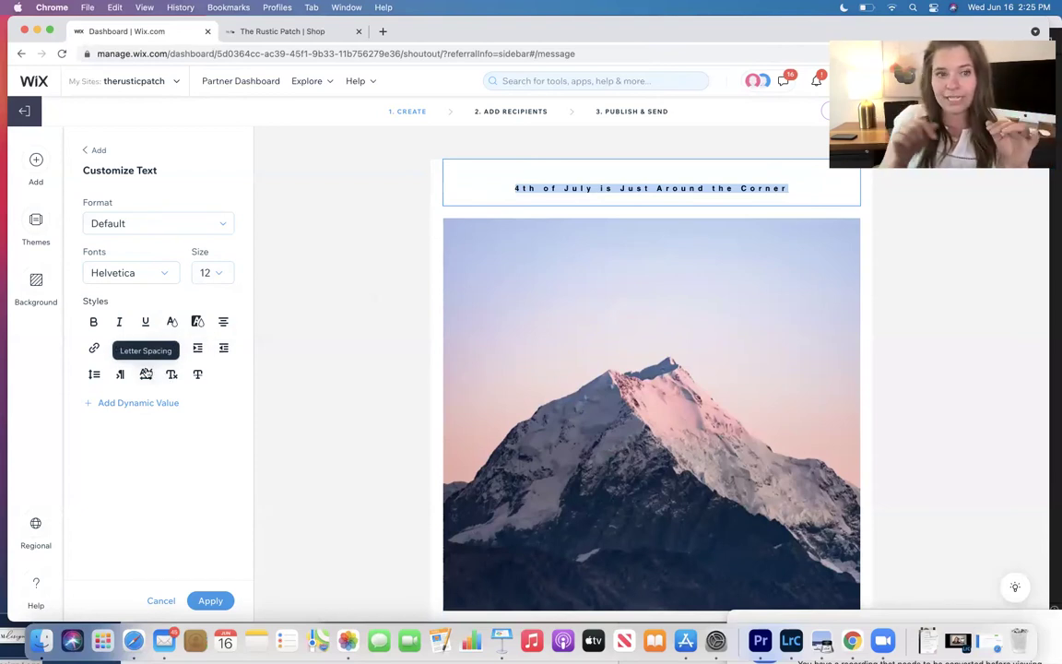
{"action": "left_click", "coordinate": [145, 373]}
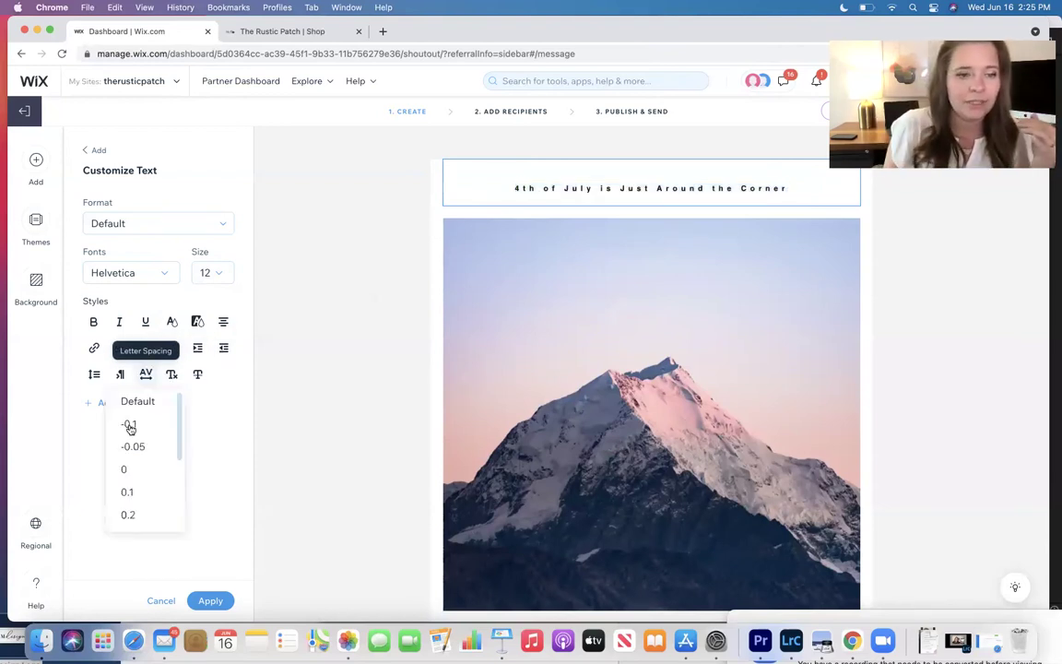
{"action": "left_click", "coordinate": [139, 494]}
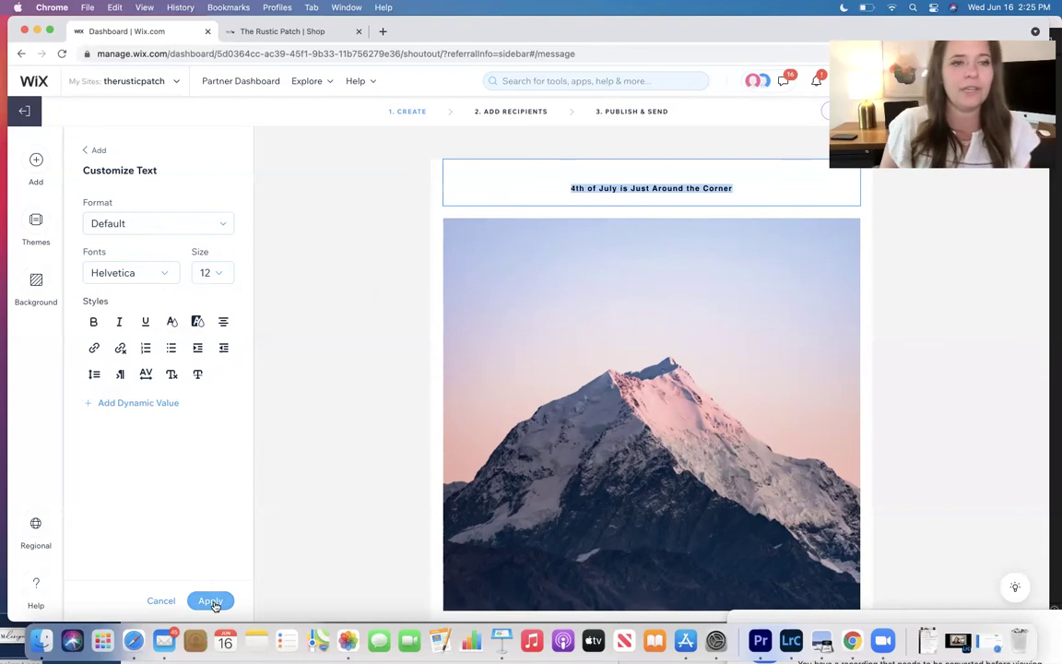
{"action": "left_click", "coordinate": [171, 322]}
{"action": "left_click", "coordinate": [169, 321]}
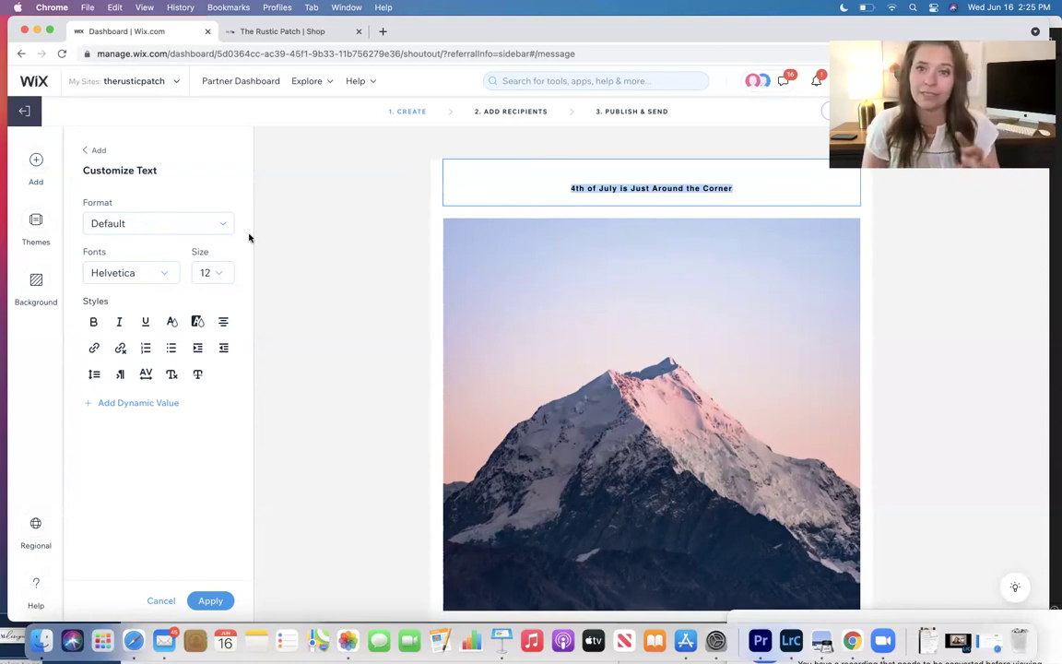
{"action": "mouse_move", "coordinate": [706, 321]}
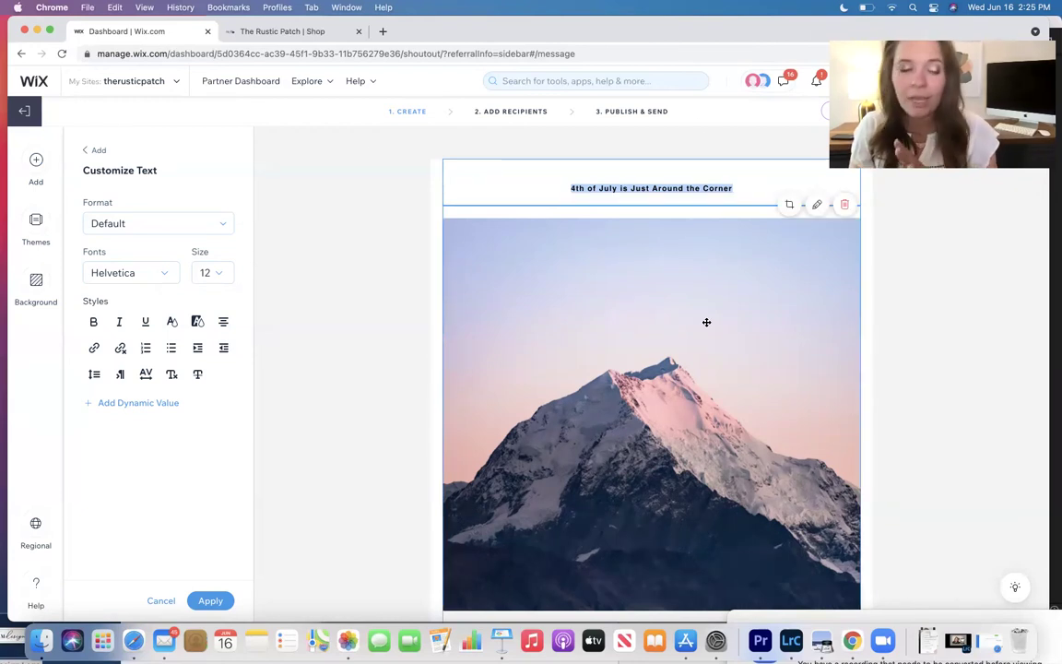
Step: Link the whole headline to therusticpatch.com
{"action": "left_click", "coordinate": [92, 358]}
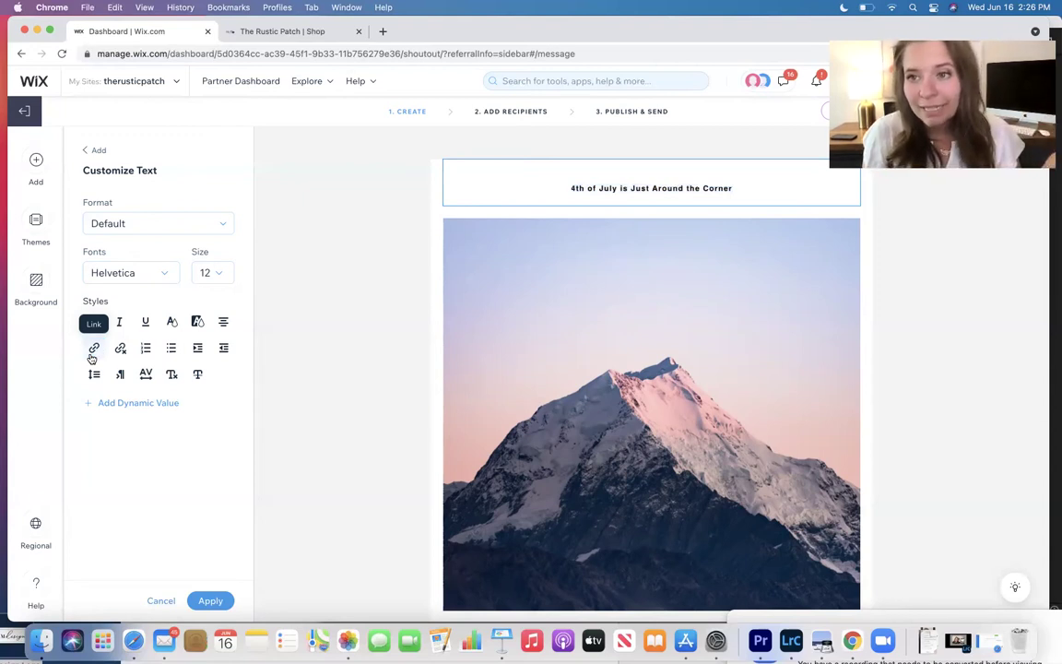
{"action": "double_click", "coordinate": [651, 188]}
{"action": "triple_click", "coordinate": [652, 188]}
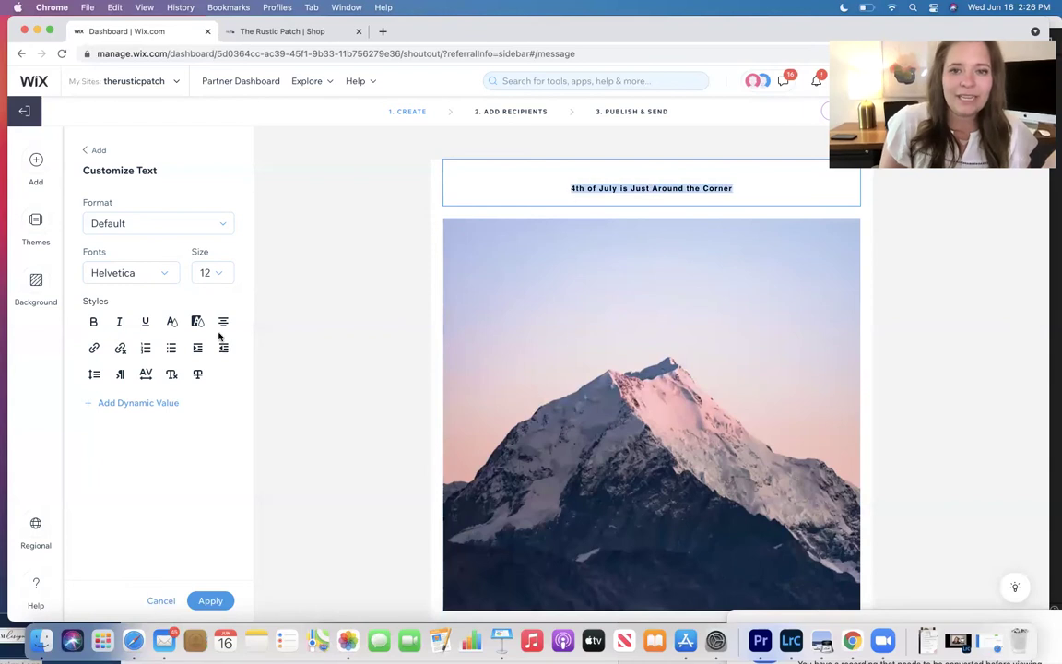
{"action": "left_click", "coordinate": [95, 348]}
{"action": "type", "text": "therust"}
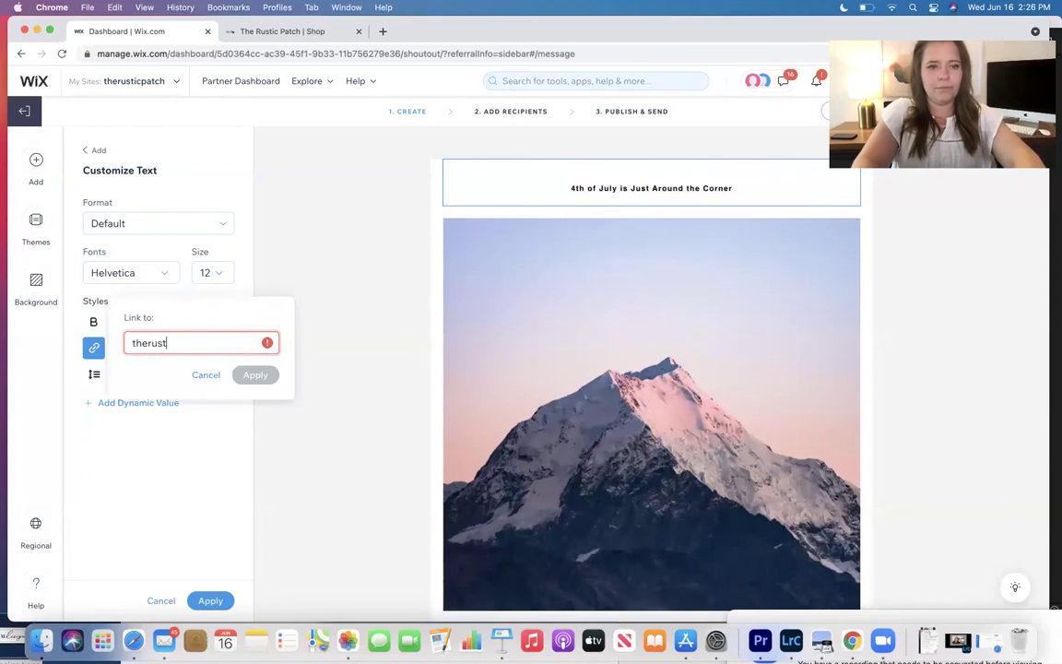
{"action": "type", "text": "icpat"}
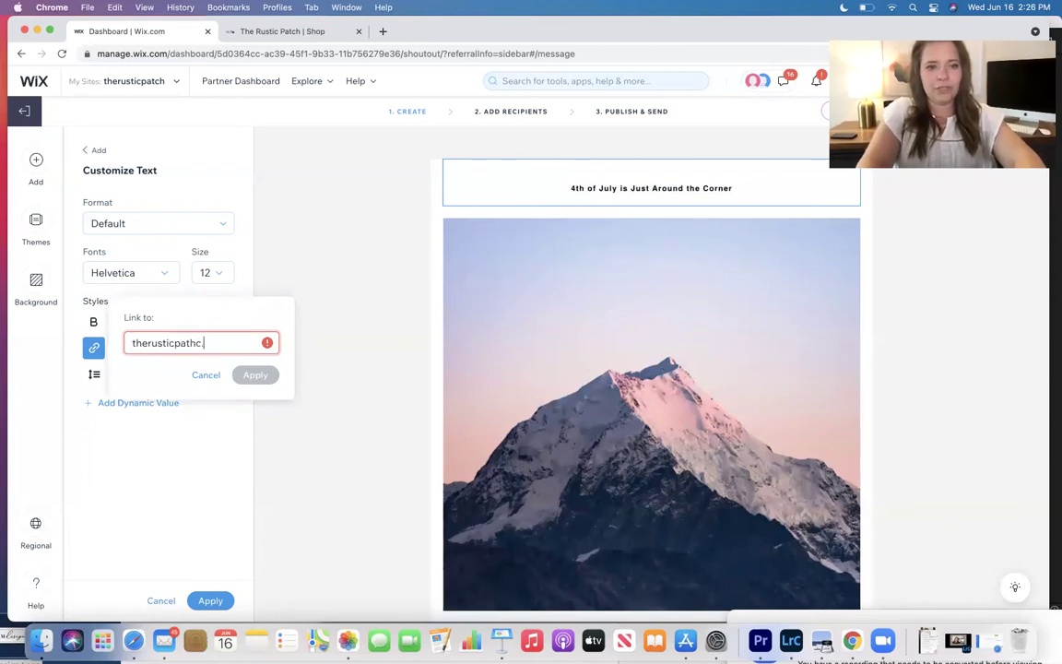
{"action": "type", "text": "ch.com"}
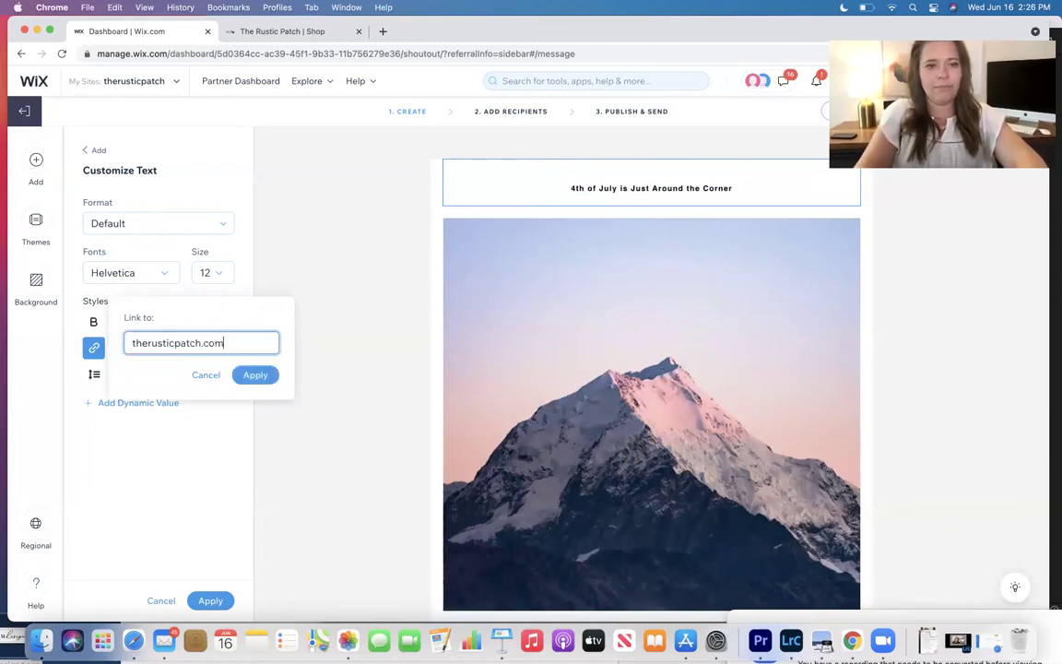
{"action": "left_click", "coordinate": [255, 375]}
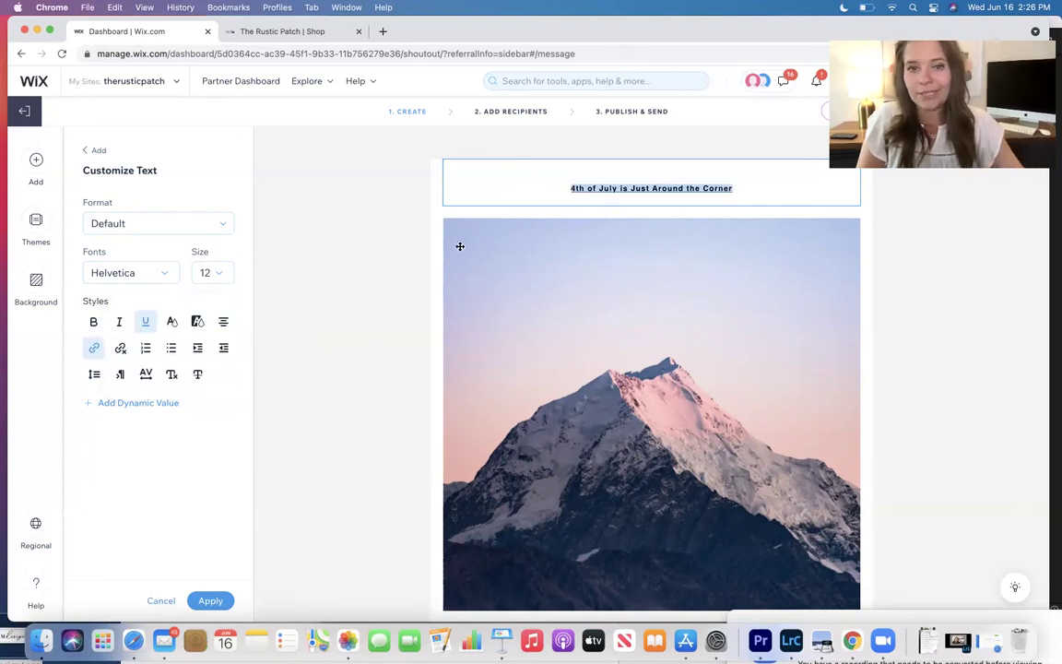
Step: Colour the linked headline text dark red
{"action": "left_click", "coordinate": [172, 322]}
{"action": "left_click_drag", "start_coordinate": [242, 276], "coordinate": [331, 244]}
{"action": "left_click", "coordinate": [316, 402]}
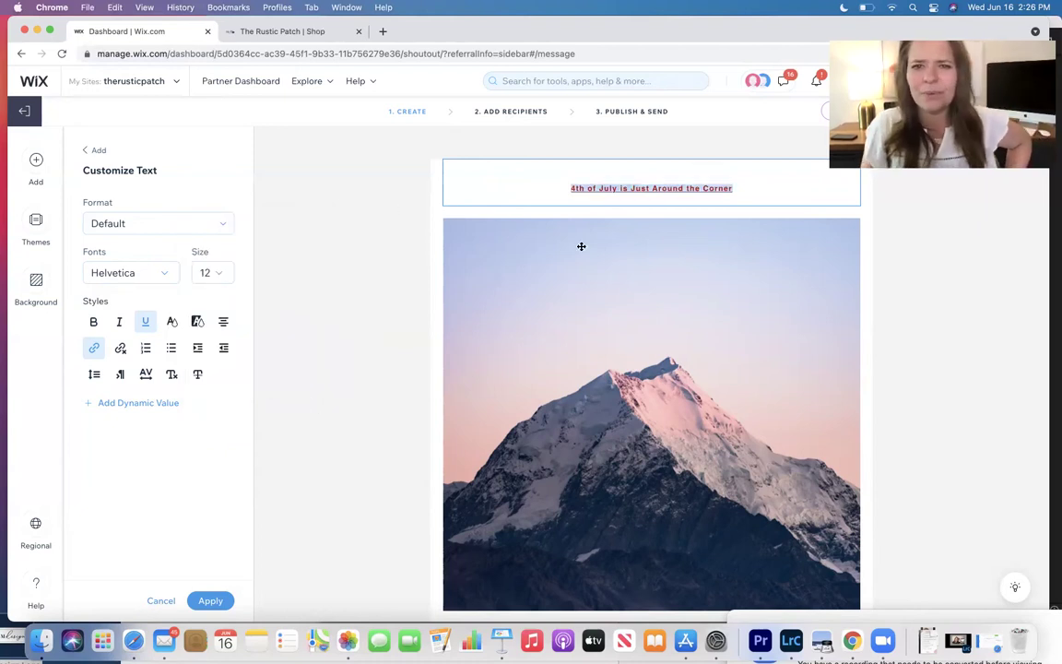
{"action": "left_click", "coordinate": [569, 205]}
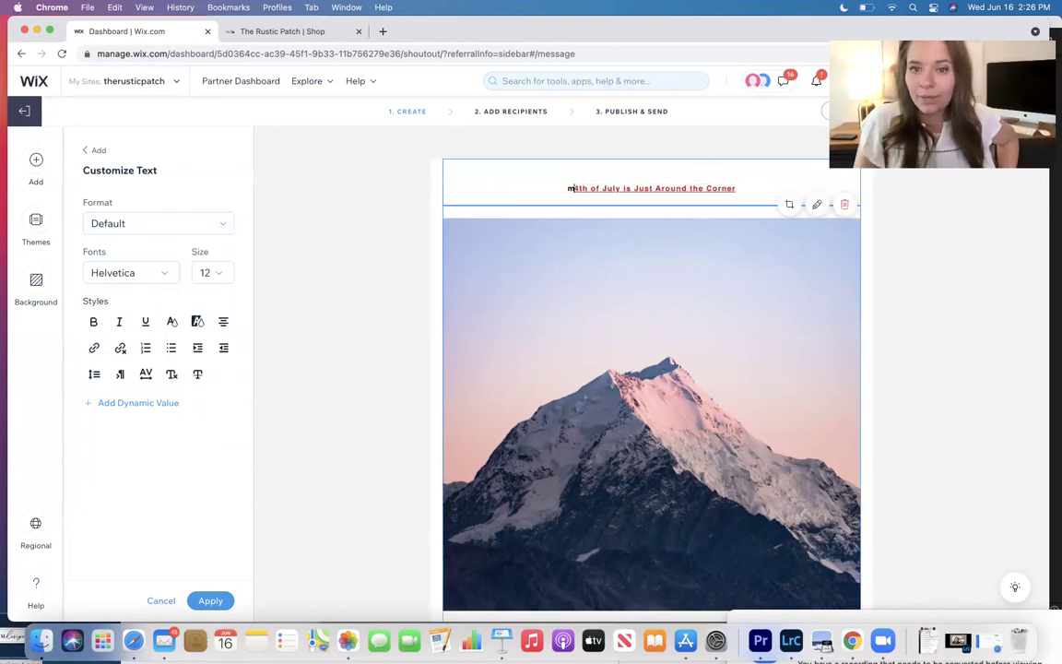
Step: Paste red, white and blue heart emojis before and after the headline
{"action": "left_click", "coordinate": [569, 188]}
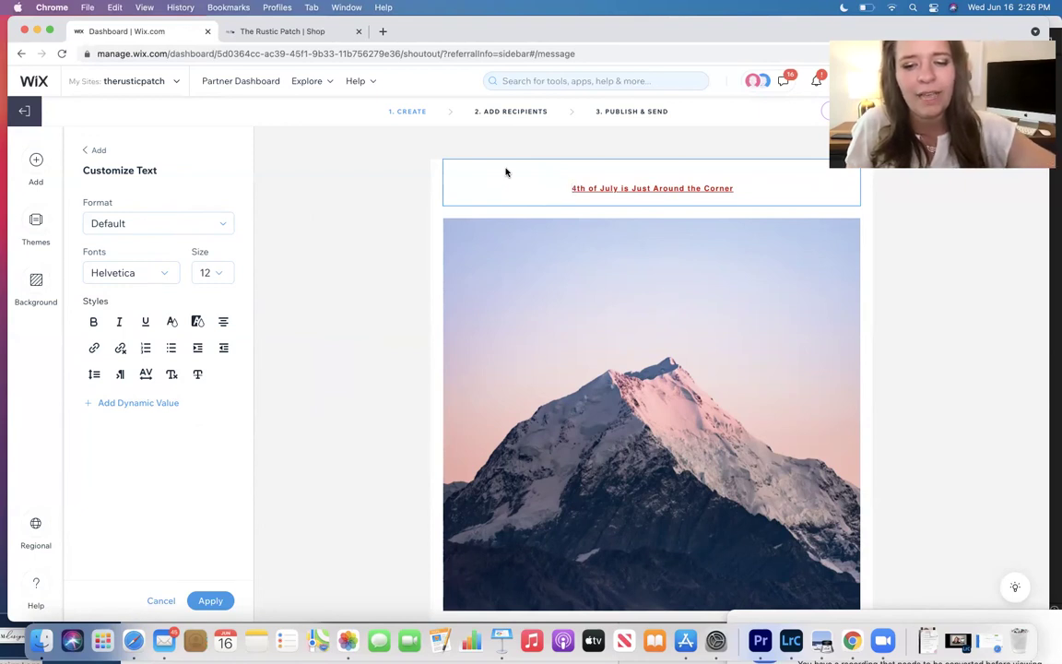
{"action": "type", "text": "❤"}
{"action": "type", "text": "💙"}
{"action": "type", "text": "🤍"}
{"action": "left_click", "coordinate": [749, 188]}
{"action": "type", "text": "❤🤍💙"}
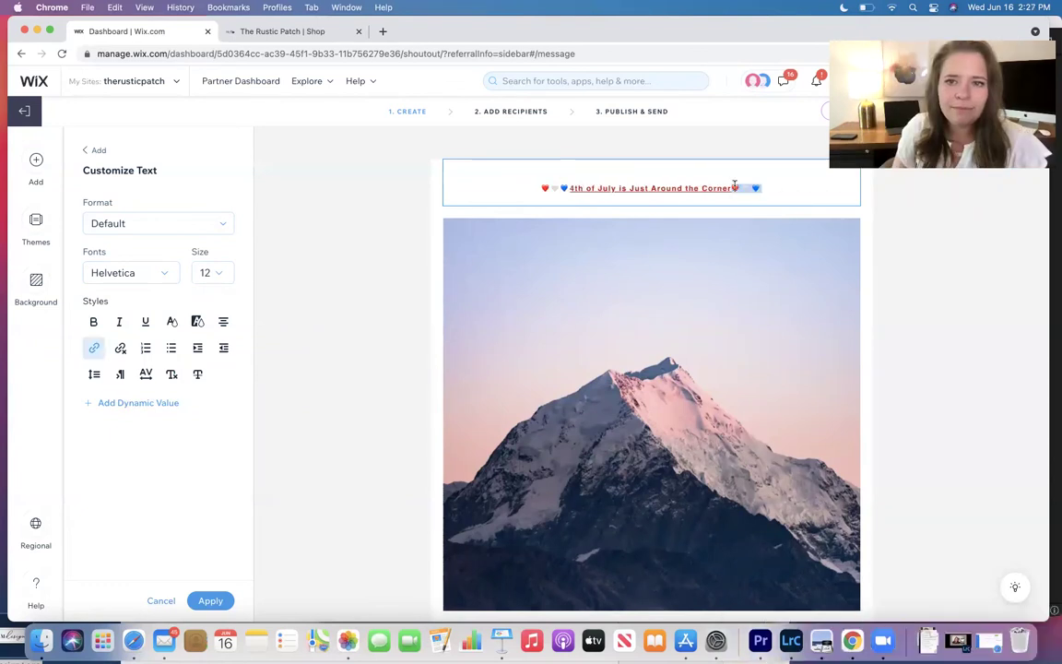
Step: Make the whole headline text black using the black template swatch
{"action": "left_click_drag", "start_coordinate": [735, 188], "coordinate": [569, 190]}
{"action": "left_click", "coordinate": [171, 320]}
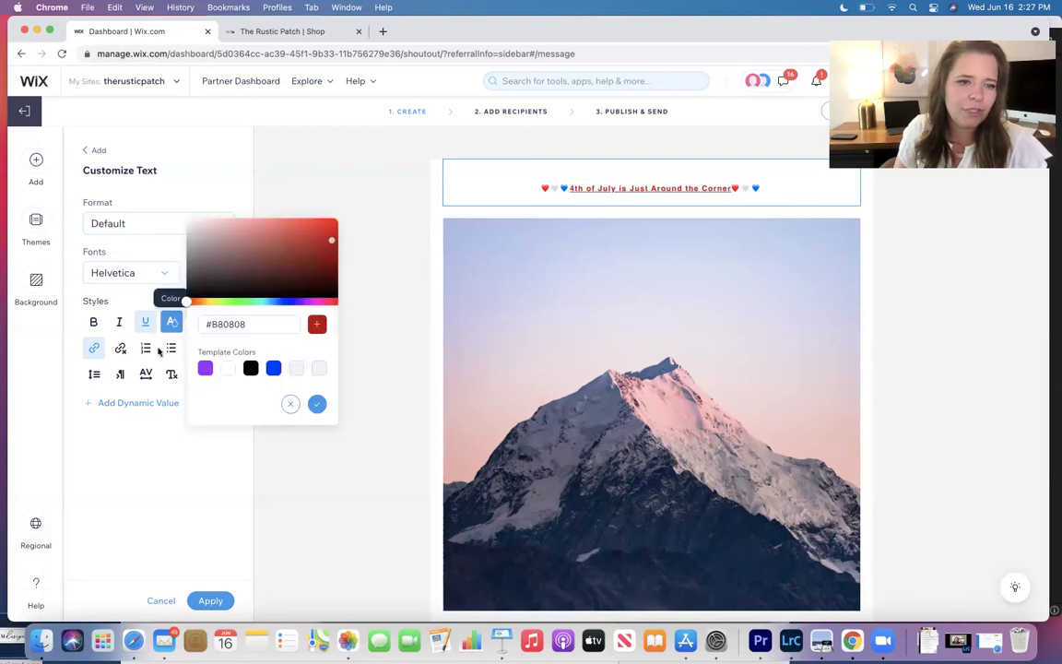
{"action": "left_click", "coordinate": [250, 369]}
{"action": "left_click", "coordinate": [534, 263]}
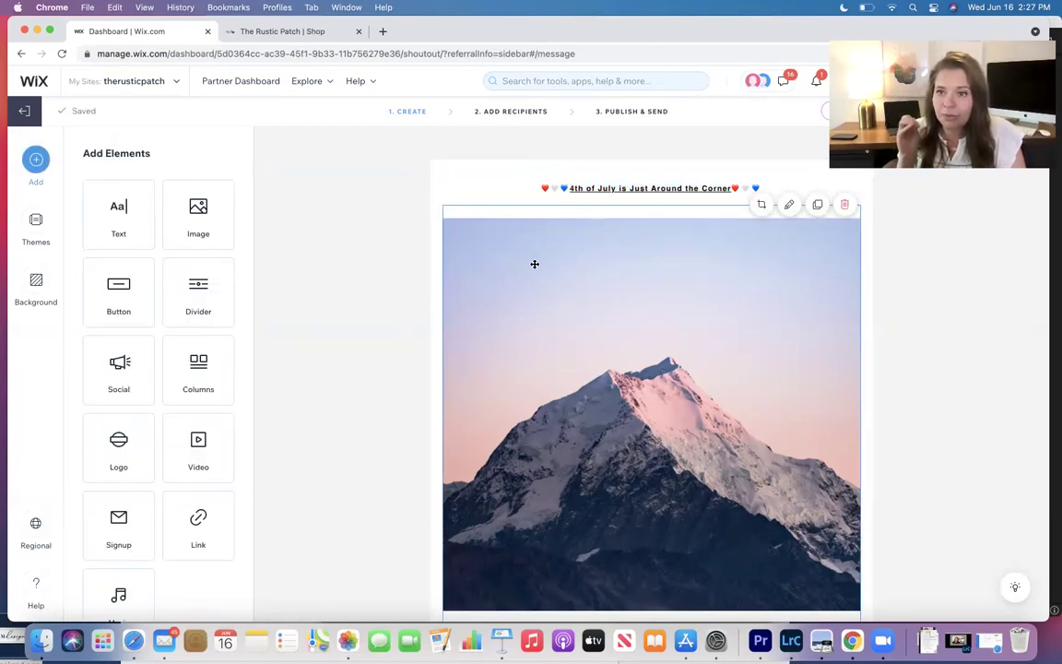
Step: Open canva.com in a new browser tab, then come back to the Wix editor
{"action": "scroll", "coordinate": [534, 263], "scroll_direction": "down", "scroll_amount": 3}
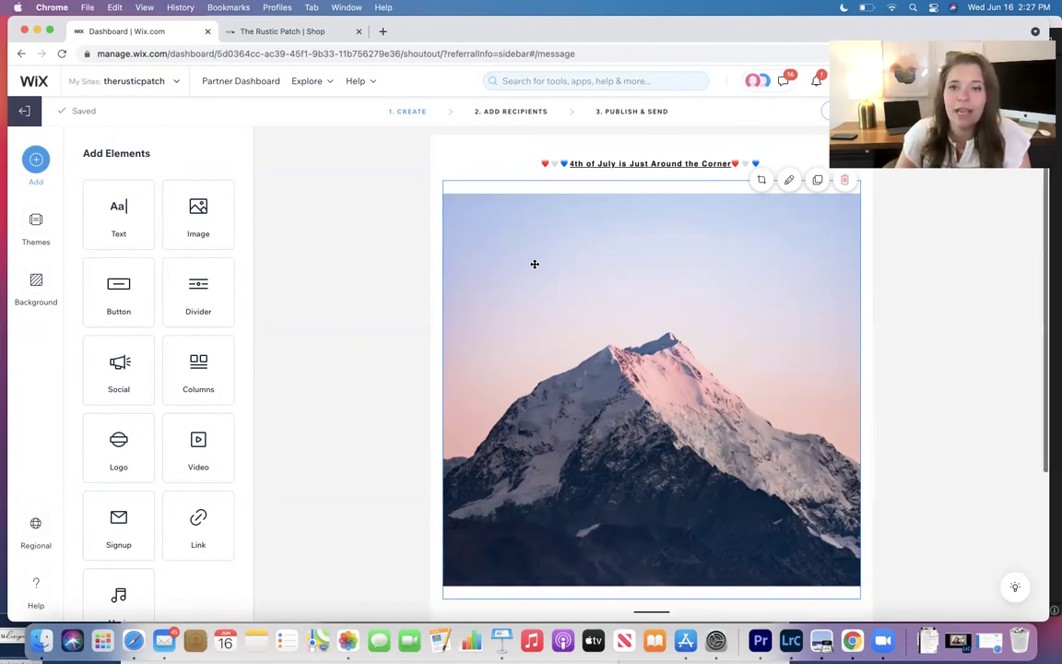
{"action": "scroll", "coordinate": [538, 268], "scroll_direction": "up", "scroll_amount": 2}
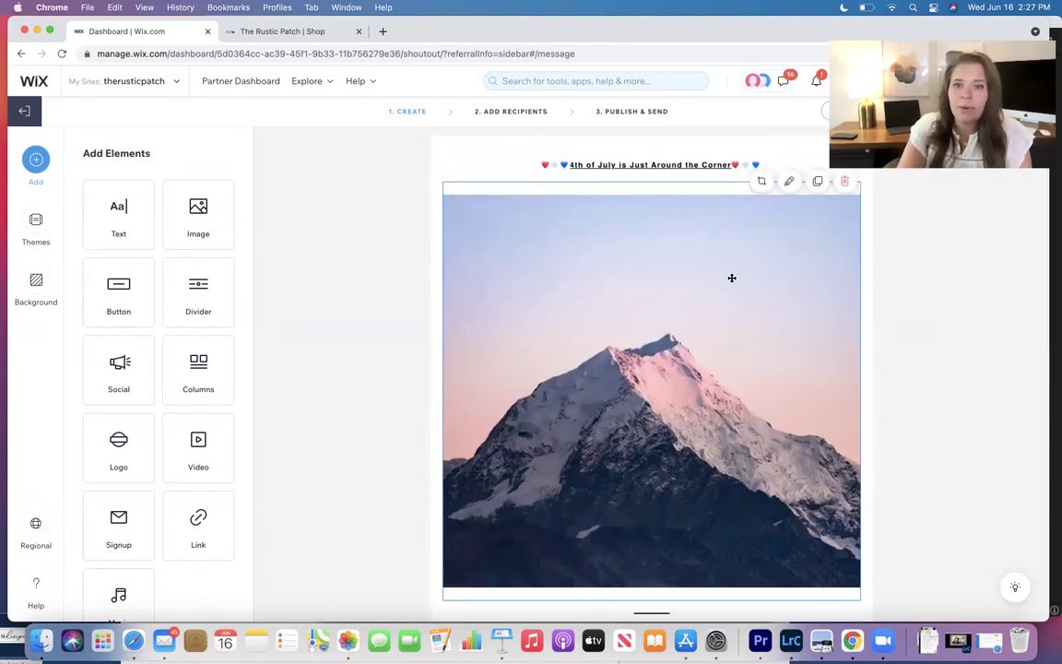
{"action": "left_click", "coordinate": [384, 32]}
{"action": "type", "text": "canva.com"}
{"action": "key", "text": "Return"}
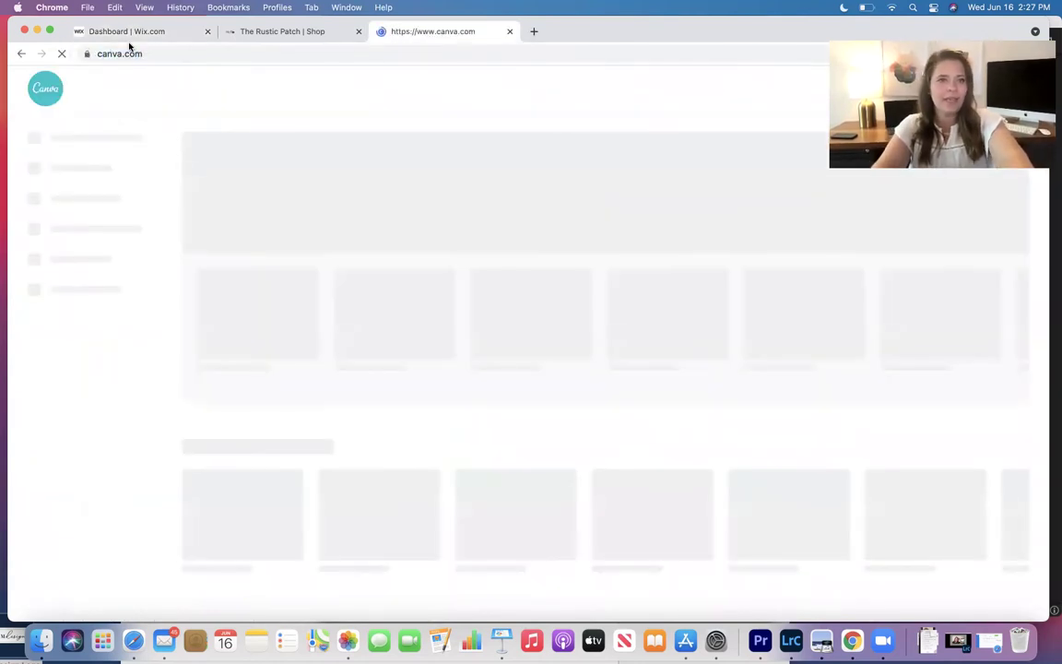
{"action": "left_click", "coordinate": [133, 37]}
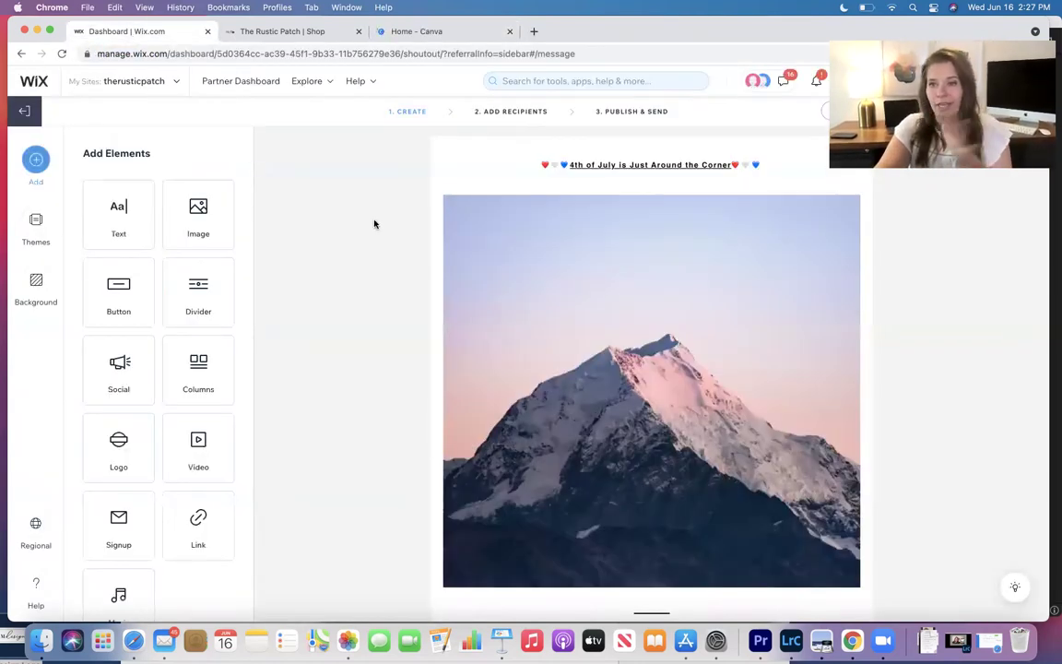
Step: Add a two-column block with two images over text below the mountain photo
{"action": "scroll", "coordinate": [534, 332], "scroll_direction": "down", "scroll_amount": 5}
{"action": "scroll", "coordinate": [534, 331], "scroll_direction": "up", "scroll_amount": 5}
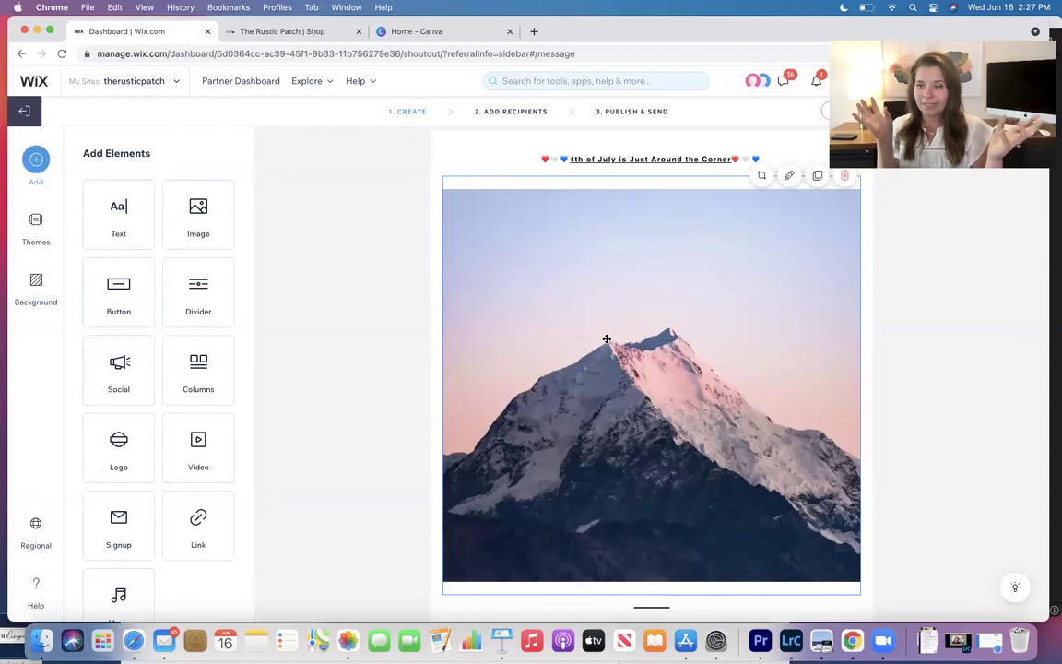
{"action": "scroll", "coordinate": [607, 340], "scroll_direction": "down", "scroll_amount": 5}
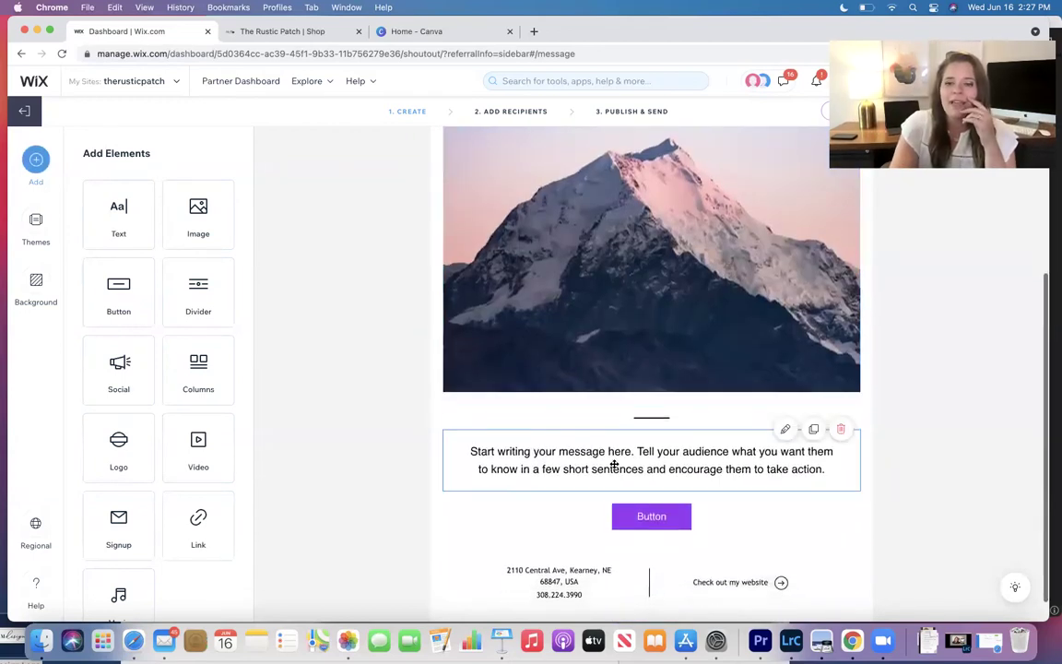
{"action": "left_click", "coordinate": [204, 365]}
{"action": "left_click", "coordinate": [114, 357]}
{"action": "scroll", "coordinate": [576, 424], "scroll_direction": "down", "scroll_amount": 3}
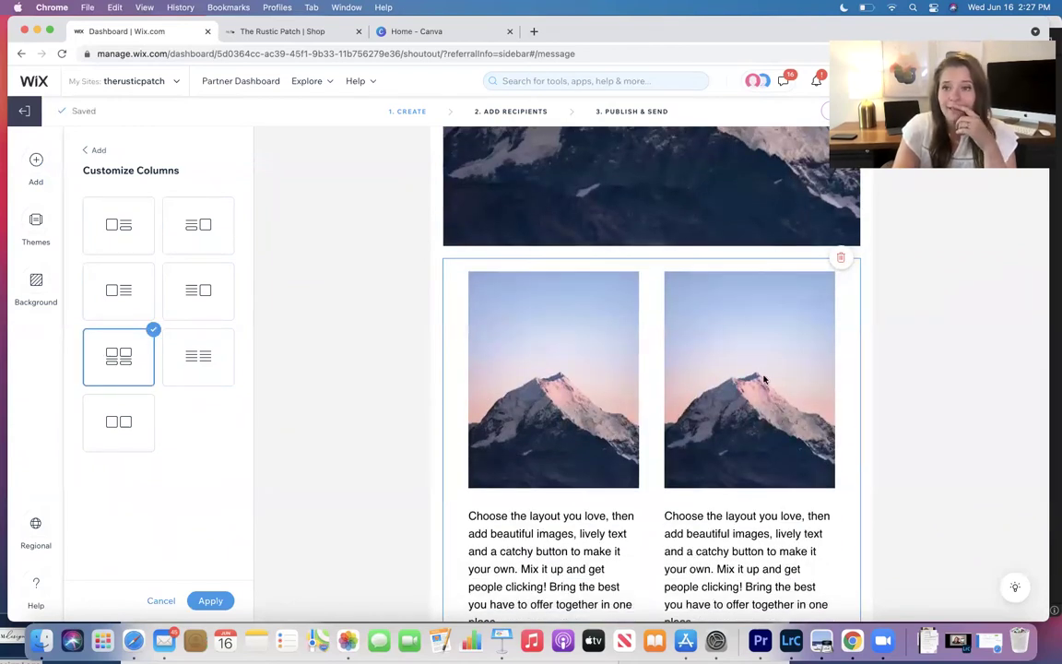
{"action": "scroll", "coordinate": [803, 468], "scroll_direction": "down", "scroll_amount": 2}
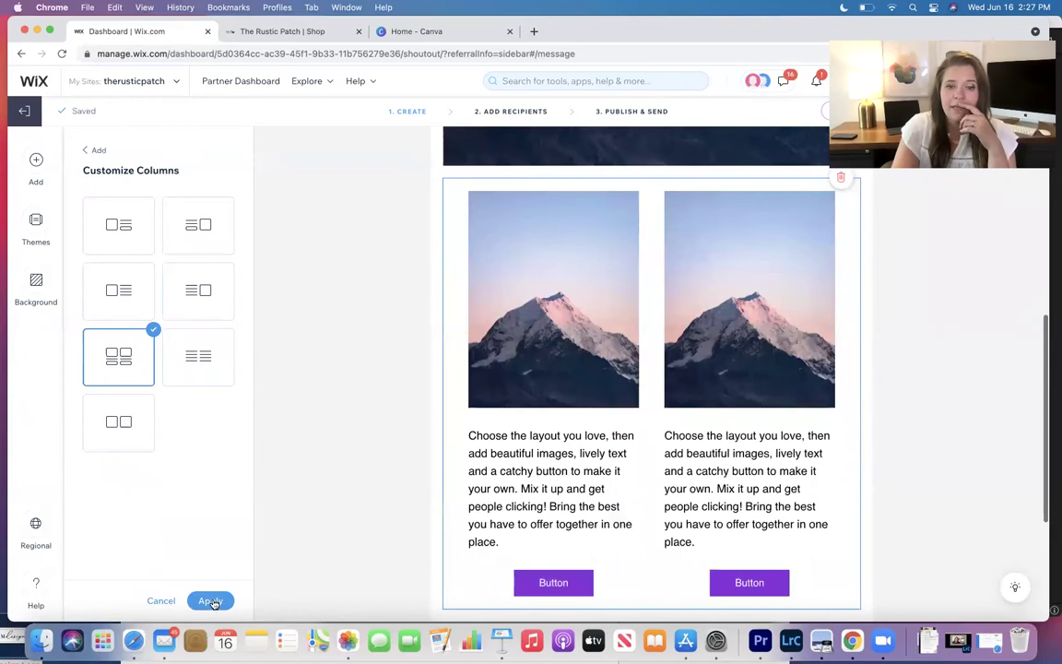
{"action": "left_click", "coordinate": [899, 465]}
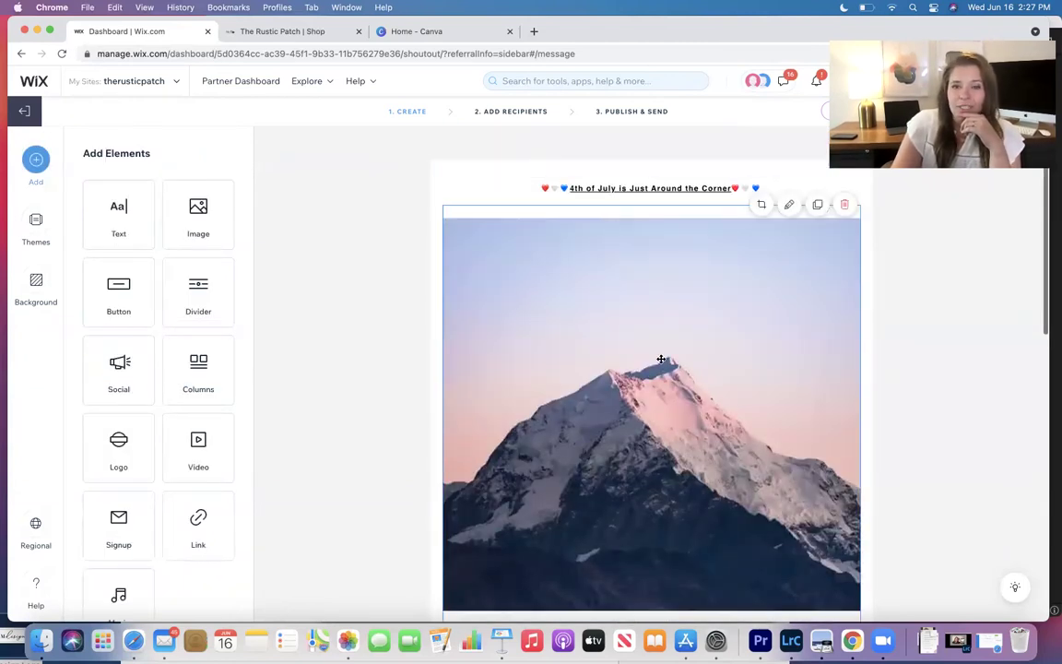
Step: Switch to the Home - Canva tab to show Canva's home page
{"action": "left_click", "coordinate": [398, 31]}
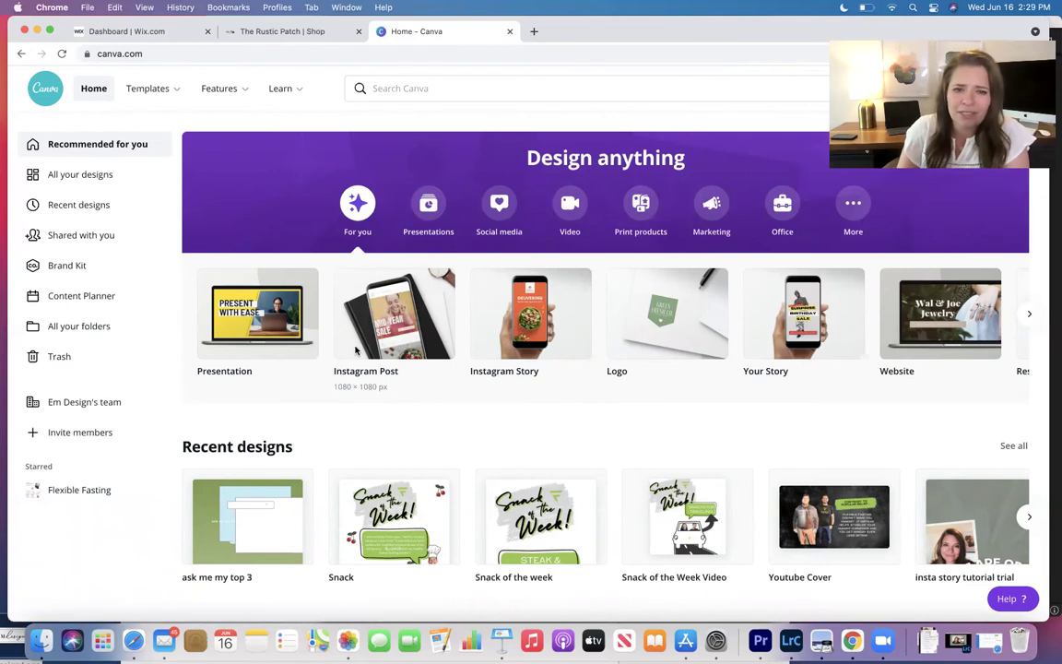
Step: Create an Instagram post and apply the USA 4 Independence Day template found by searching 'july'
{"action": "left_click", "coordinate": [359, 355]}
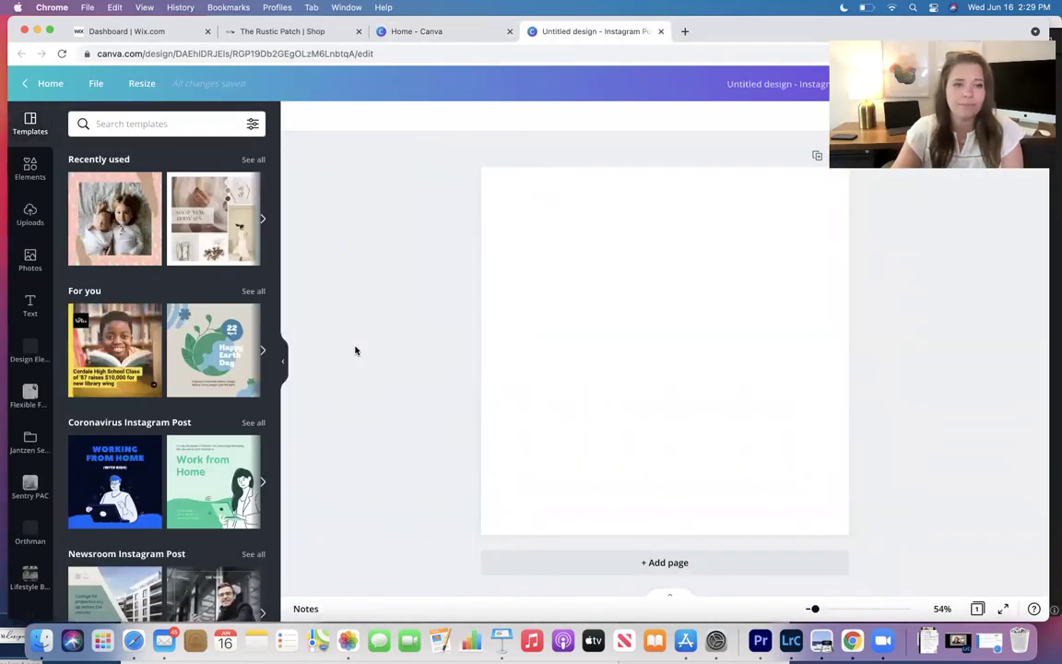
{"action": "left_click", "coordinate": [129, 123]}
{"action": "type", "text": "july"}
{"action": "left_click", "coordinate": [121, 180]}
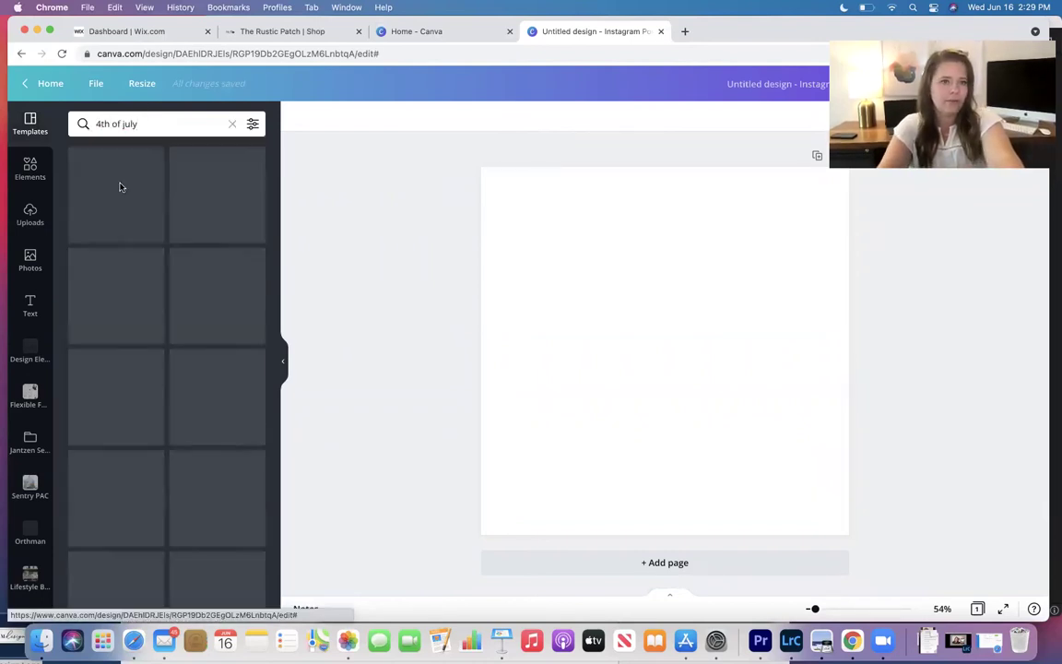
{"action": "scroll", "coordinate": [229, 383], "scroll_direction": "down", "scroll_amount": 3}
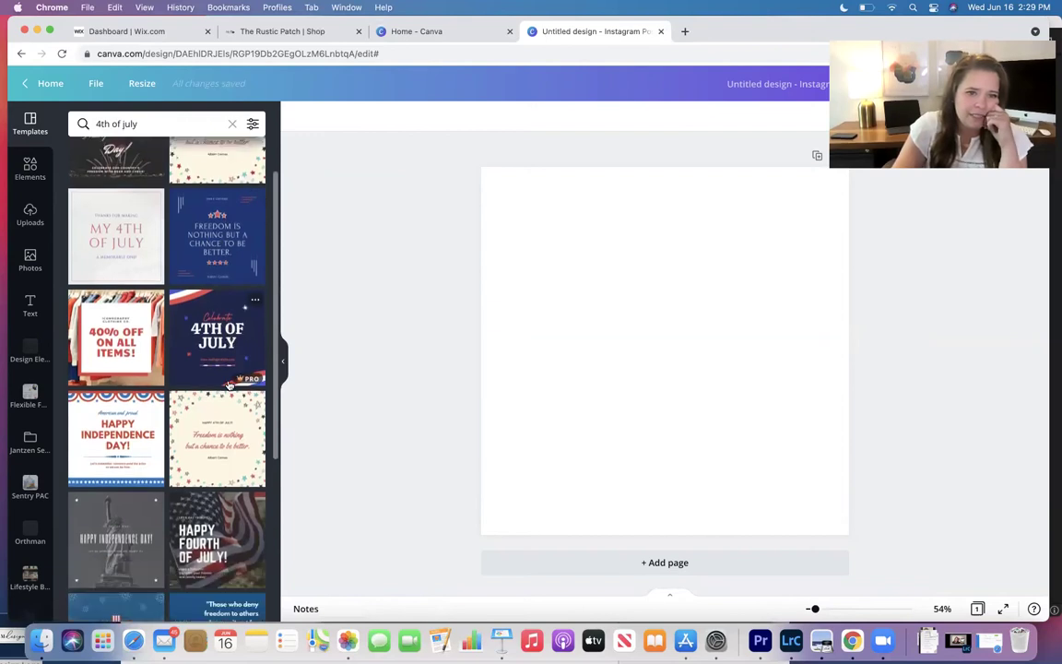
{"action": "scroll", "coordinate": [229, 383], "scroll_direction": "down", "scroll_amount": 5}
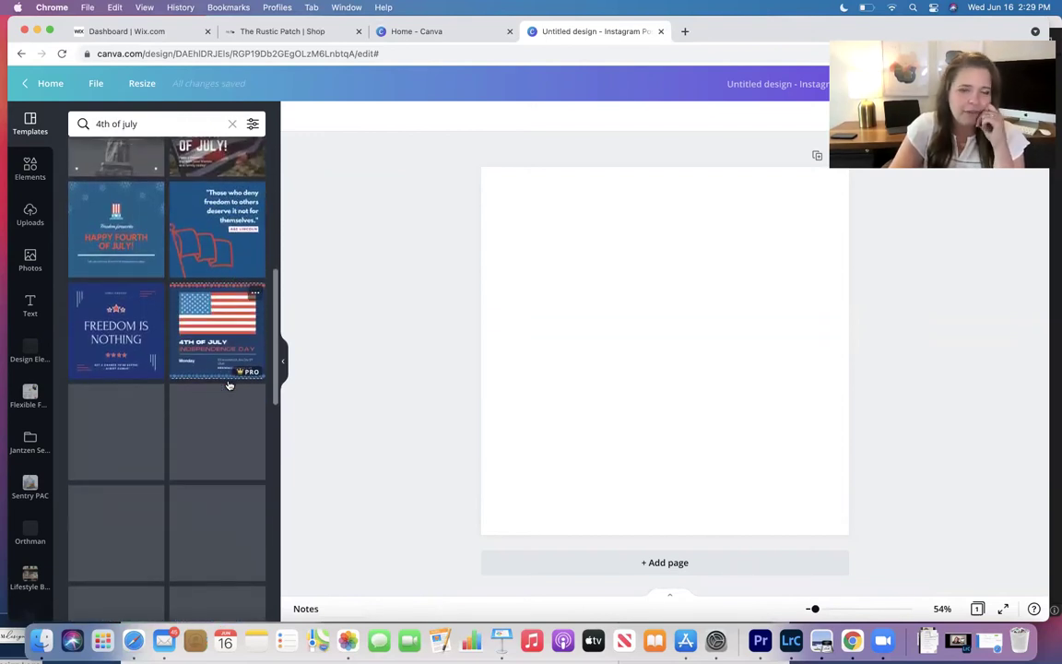
{"action": "scroll", "coordinate": [229, 388], "scroll_direction": "up", "scroll_amount": 10}
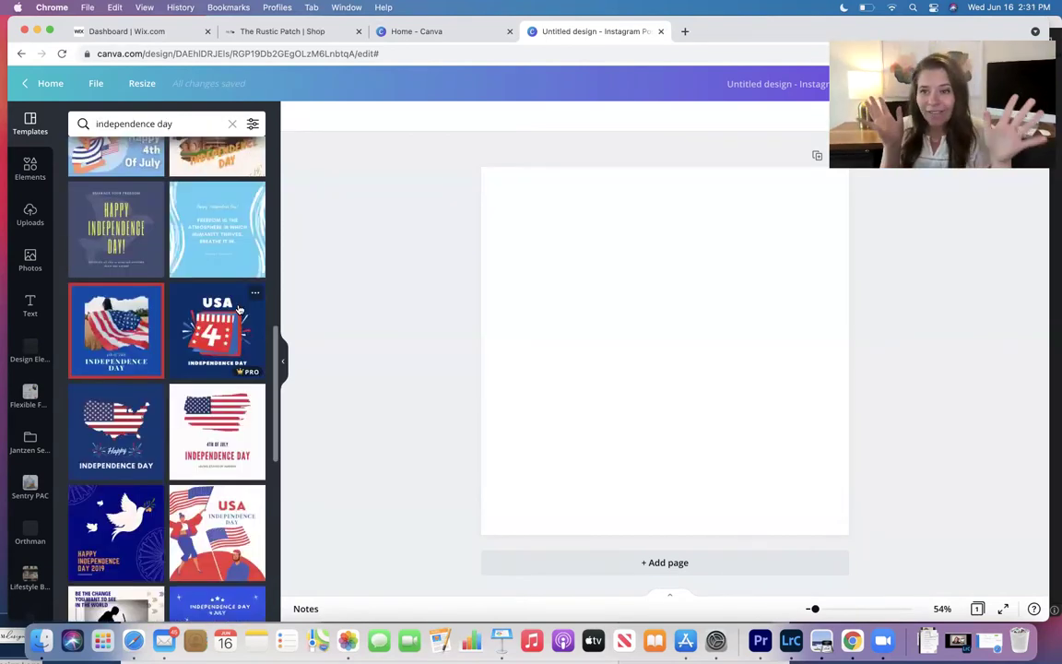
{"action": "left_click", "coordinate": [231, 314]}
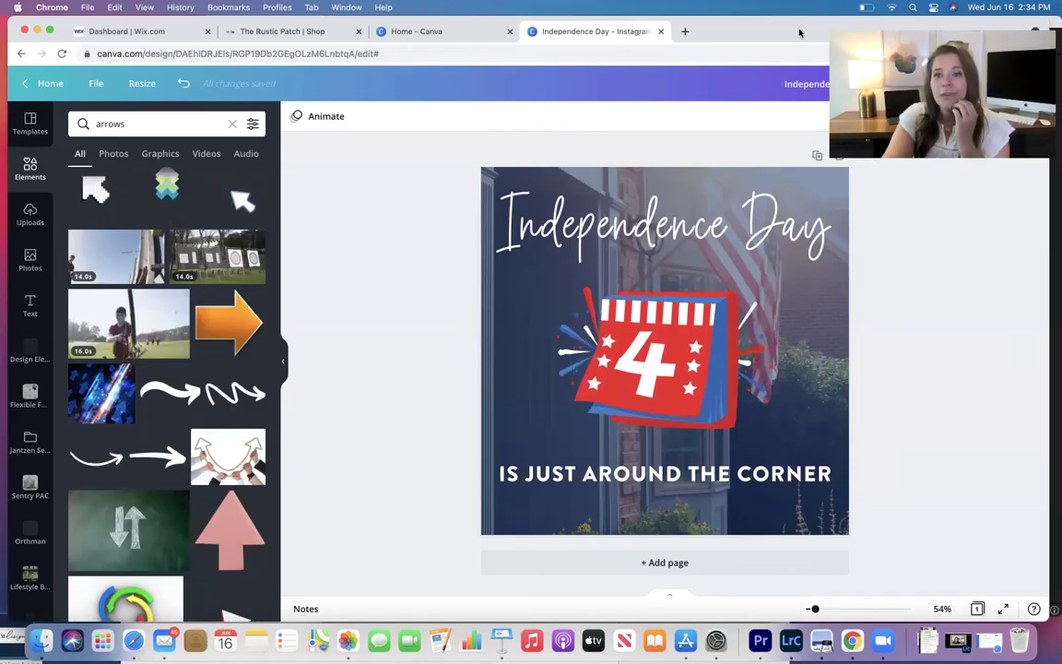
Step: Download the Independence Day Instagram design as a PNG image
{"action": "left_click_drag", "start_coordinate": [799, 33], "coordinate": [786, 33]}
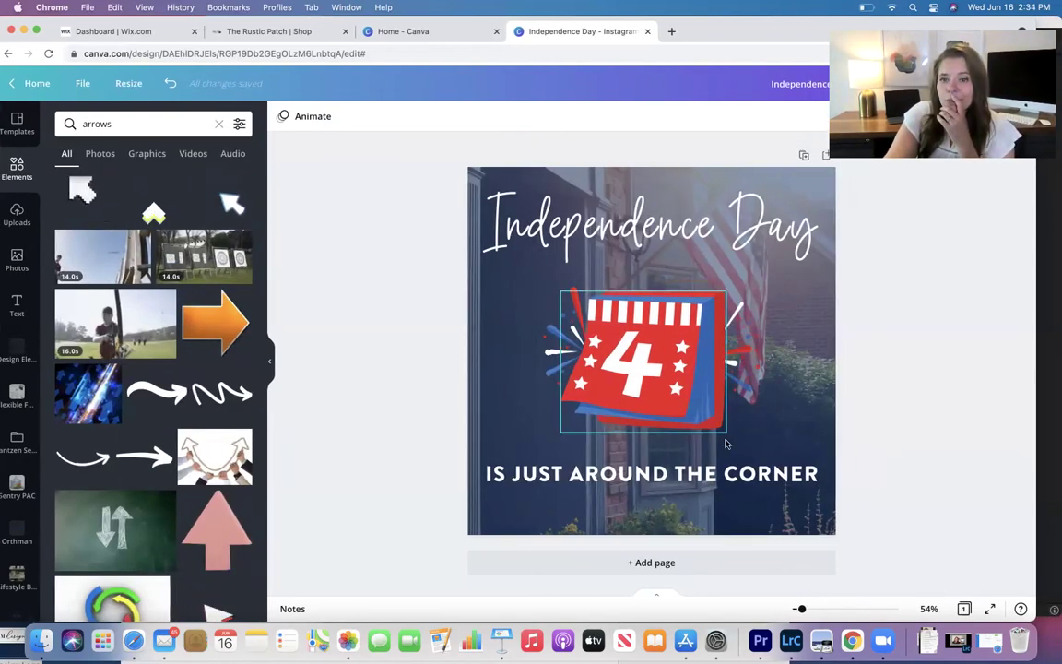
{"action": "left_click_drag", "start_coordinate": [790, 47], "coordinate": [632, 50]}
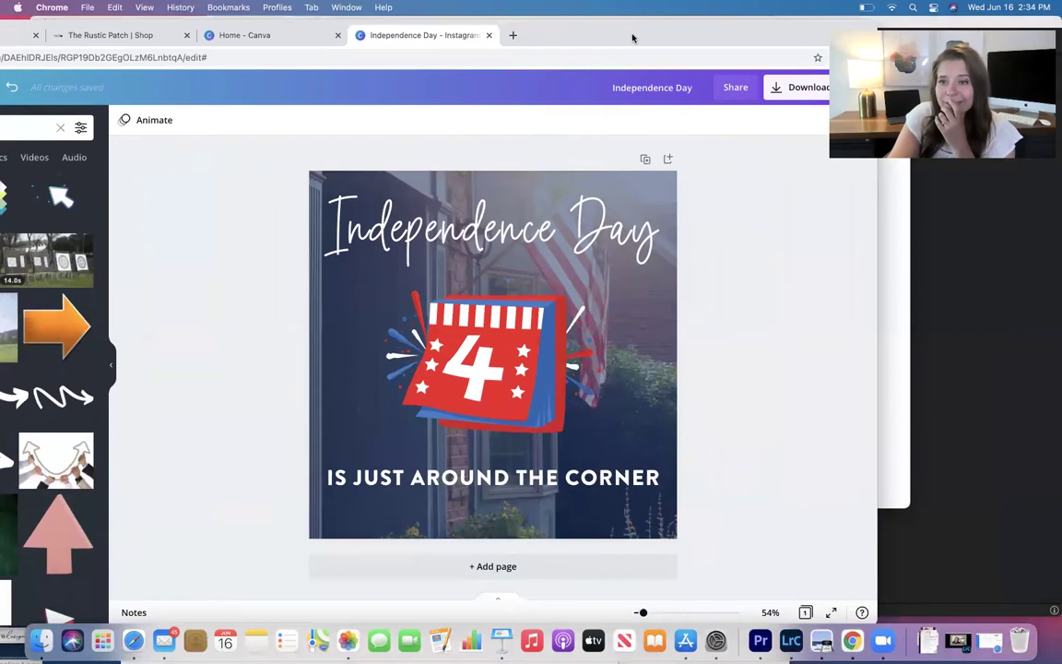
{"action": "left_click", "coordinate": [797, 91]}
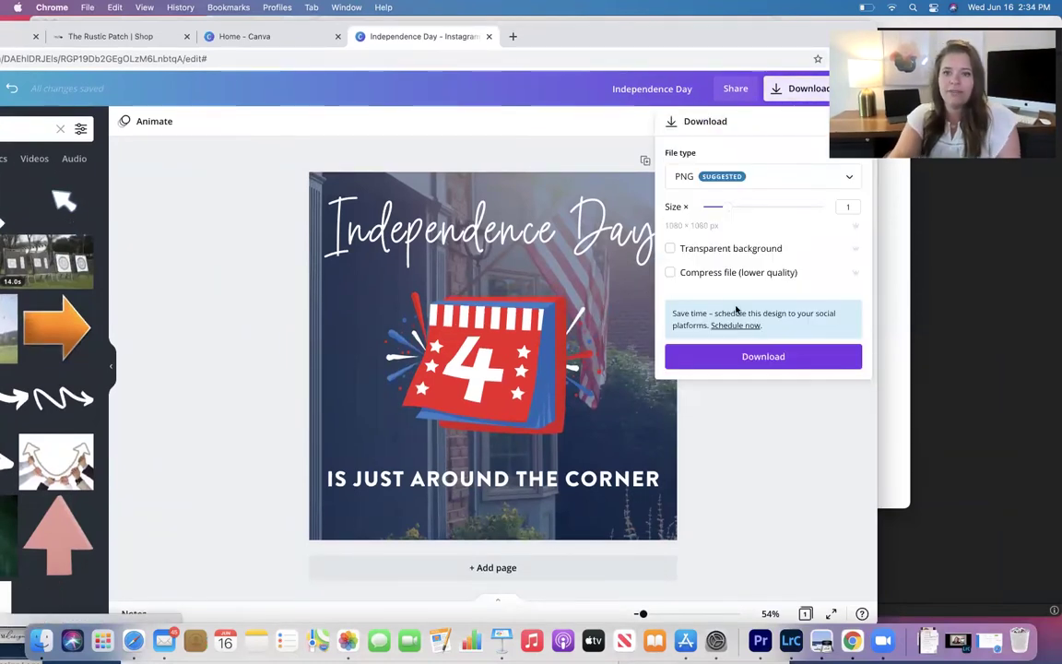
{"action": "left_click", "coordinate": [735, 365]}
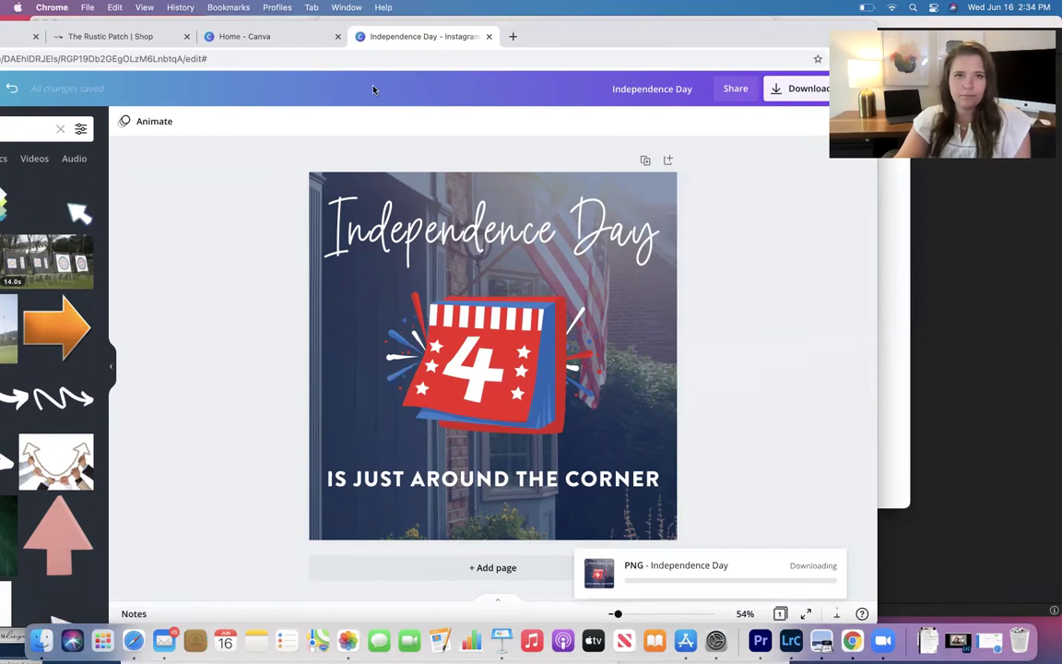
Step: Replace the main mountain photo with the uploaded Independence Day.png image
{"action": "double_click", "coordinate": [801, 27]}
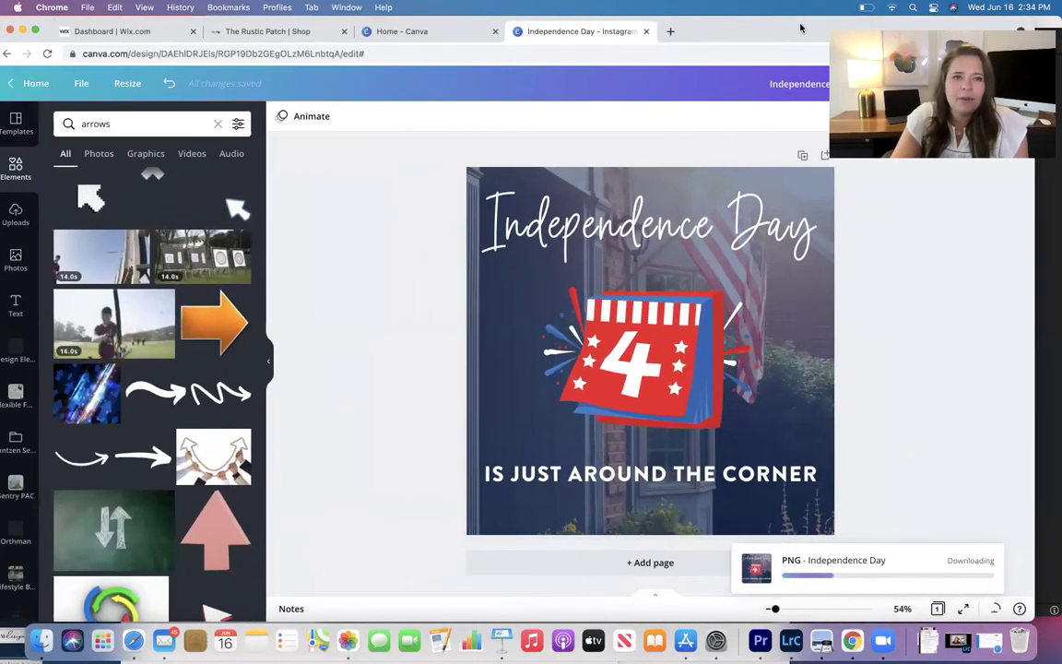
{"action": "left_click", "coordinate": [89, 34]}
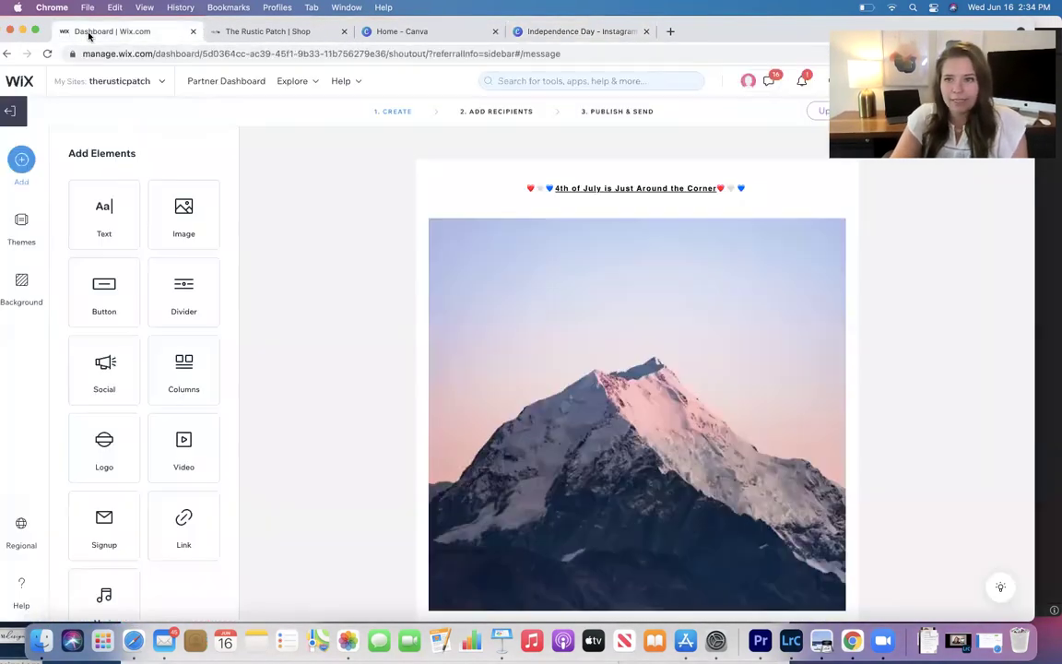
{"action": "left_click", "coordinate": [609, 350]}
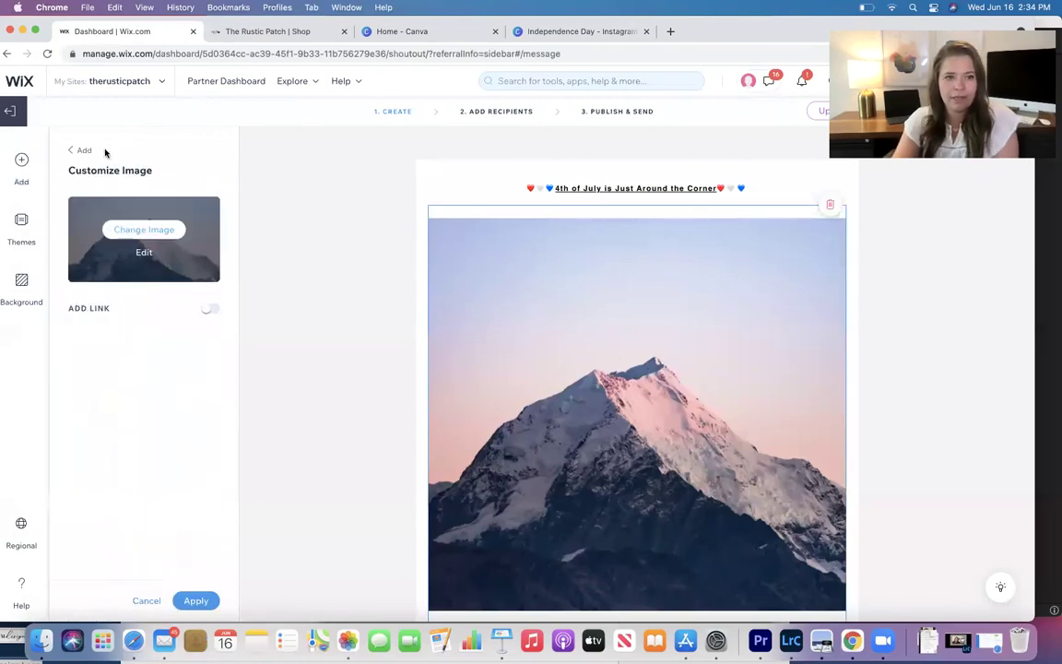
{"action": "left_click", "coordinate": [152, 236]}
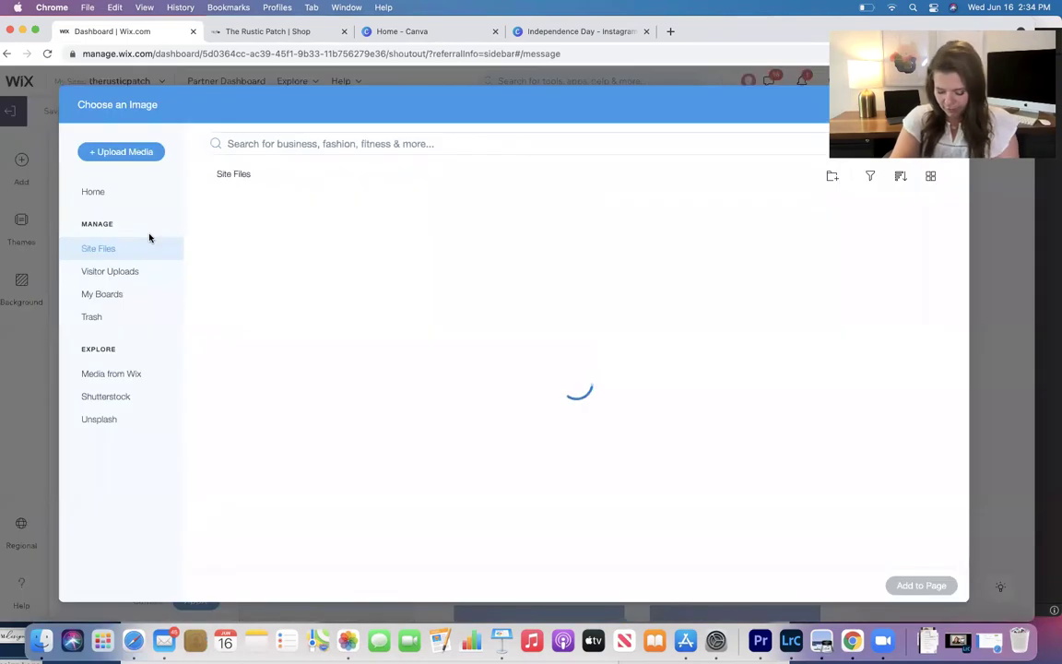
{"action": "left_click", "coordinate": [123, 152]}
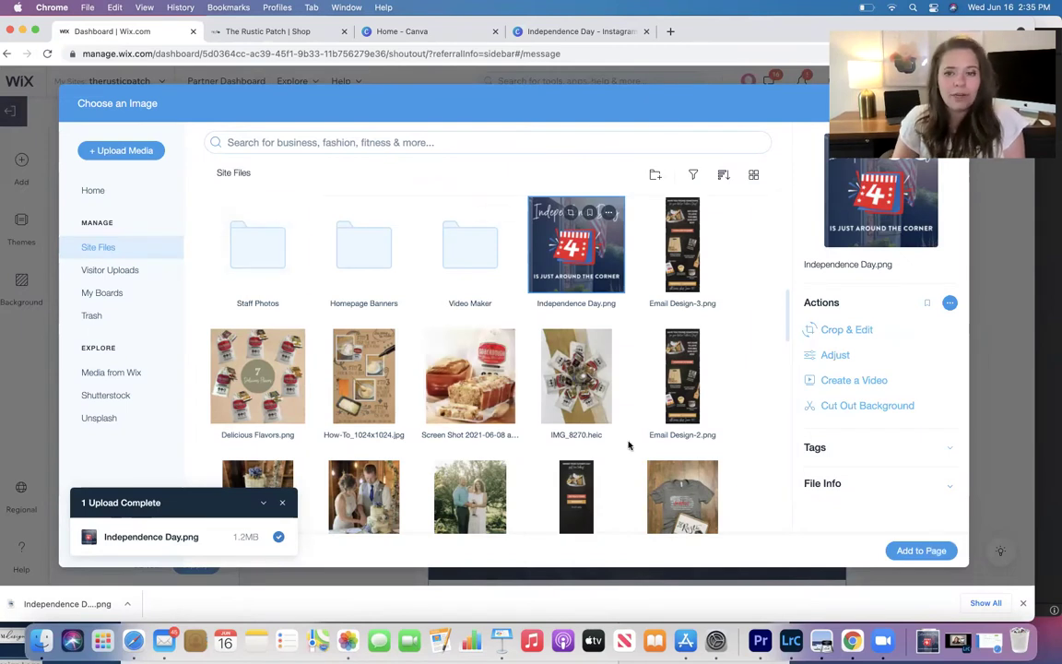
{"action": "left_click", "coordinate": [922, 557]}
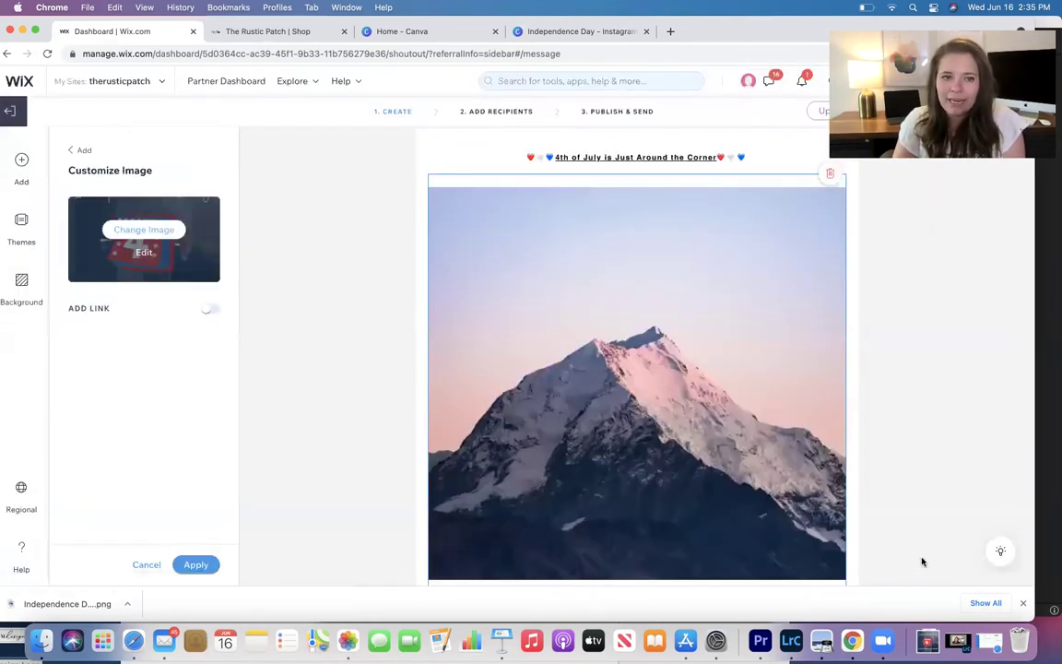
{"action": "scroll", "coordinate": [415, 417], "scroll_direction": "down", "scroll_amount": 5}
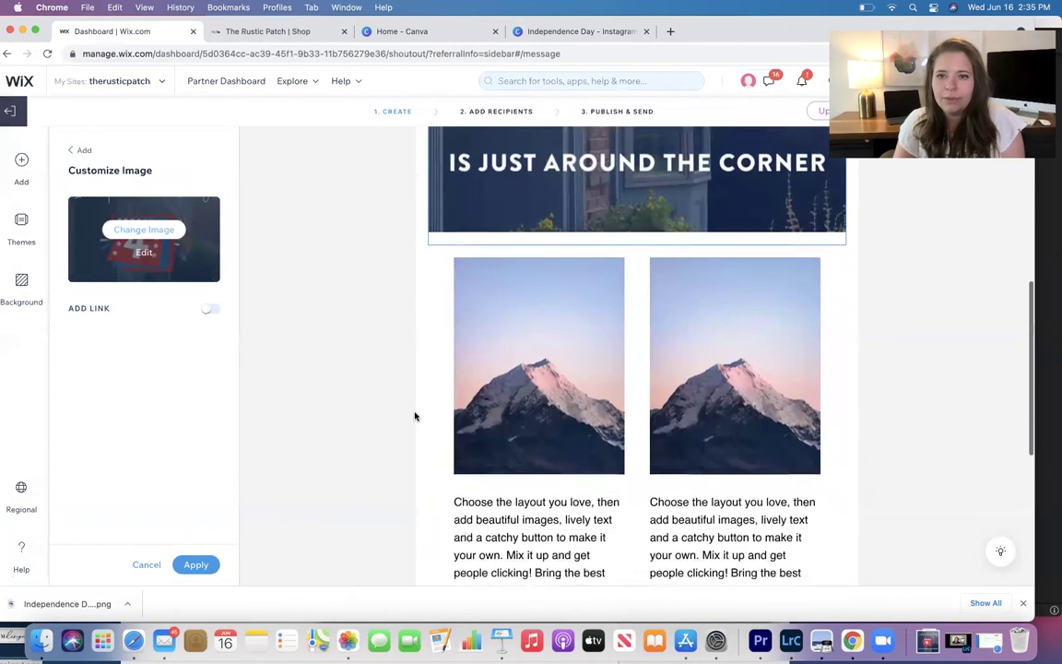
{"action": "scroll", "coordinate": [415, 417], "scroll_direction": "up", "scroll_amount": 5}
{"action": "scroll", "coordinate": [415, 417], "scroll_direction": "down", "scroll_amount": 2}
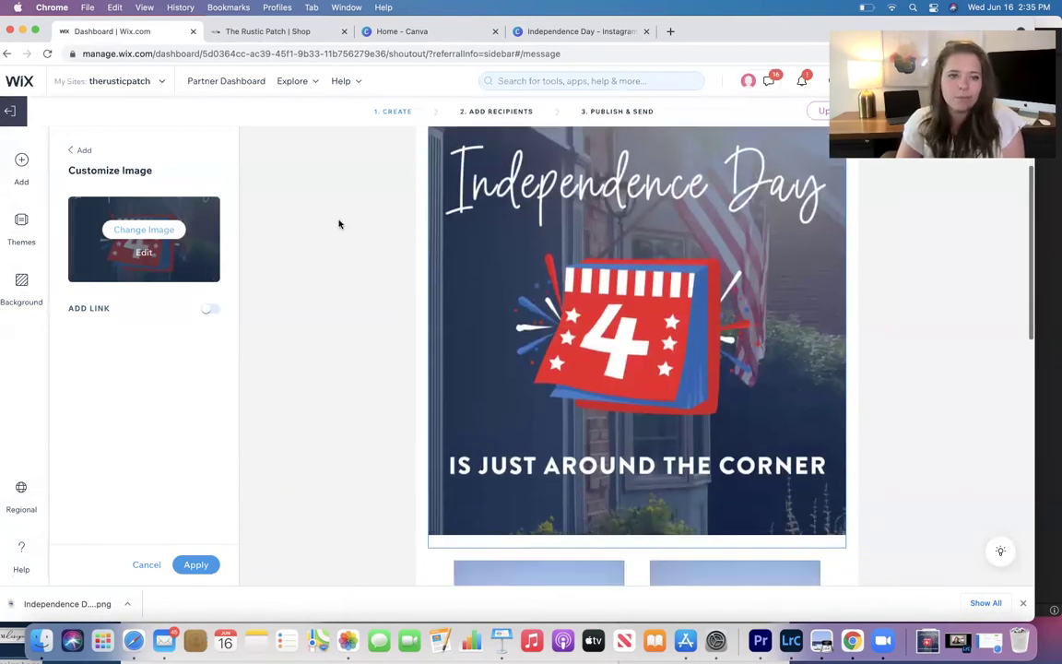
{"action": "scroll", "coordinate": [396, 288], "scroll_direction": "down", "scroll_amount": 1}
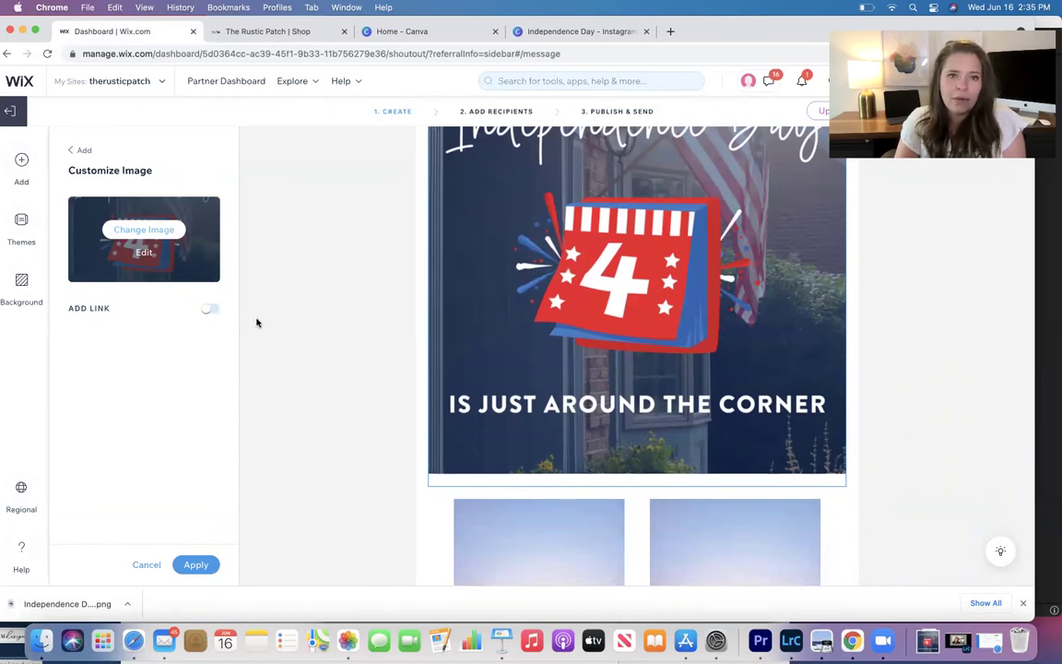
{"action": "left_click", "coordinate": [201, 563]}
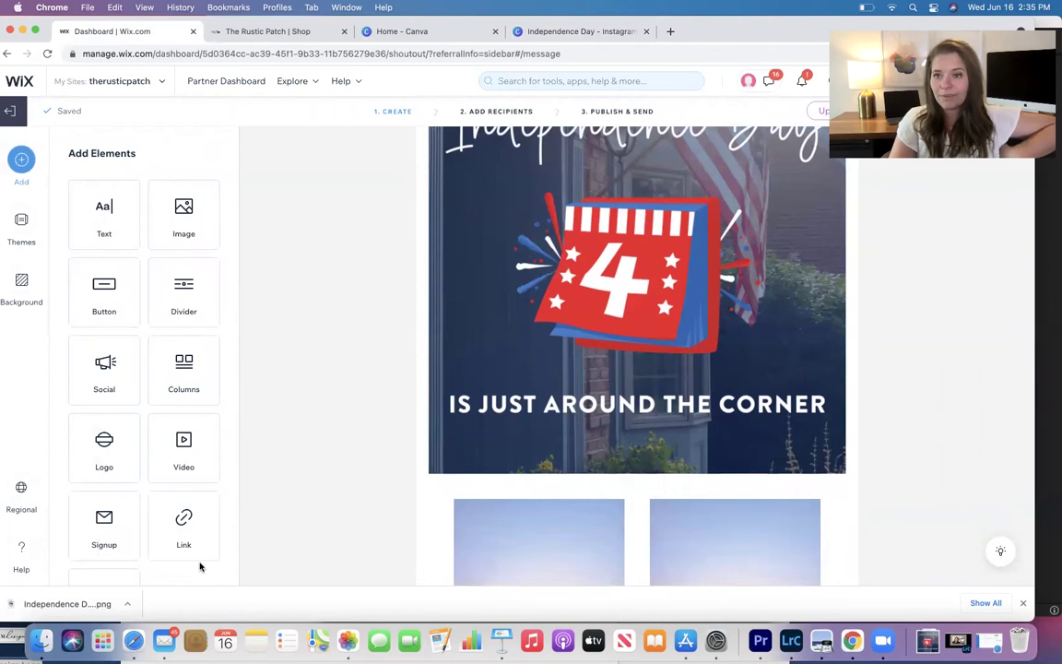
Step: Set the July 4th in-stock intro text to size 24
{"action": "scroll", "coordinate": [547, 469], "scroll_direction": "down", "scroll_amount": 3}
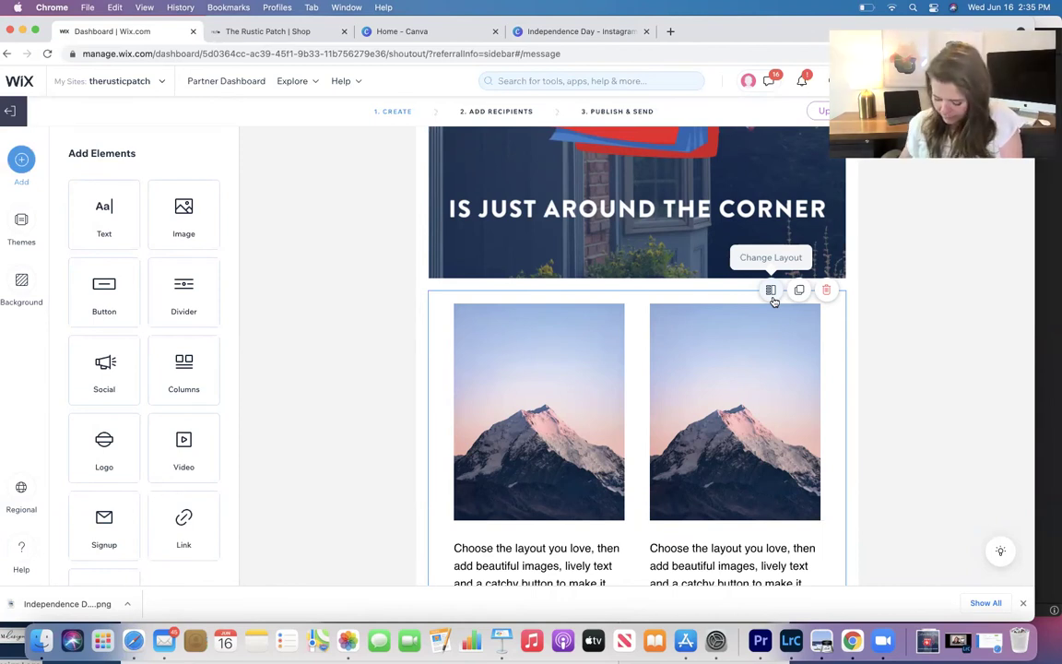
{"action": "left_click", "coordinate": [208, 273]}
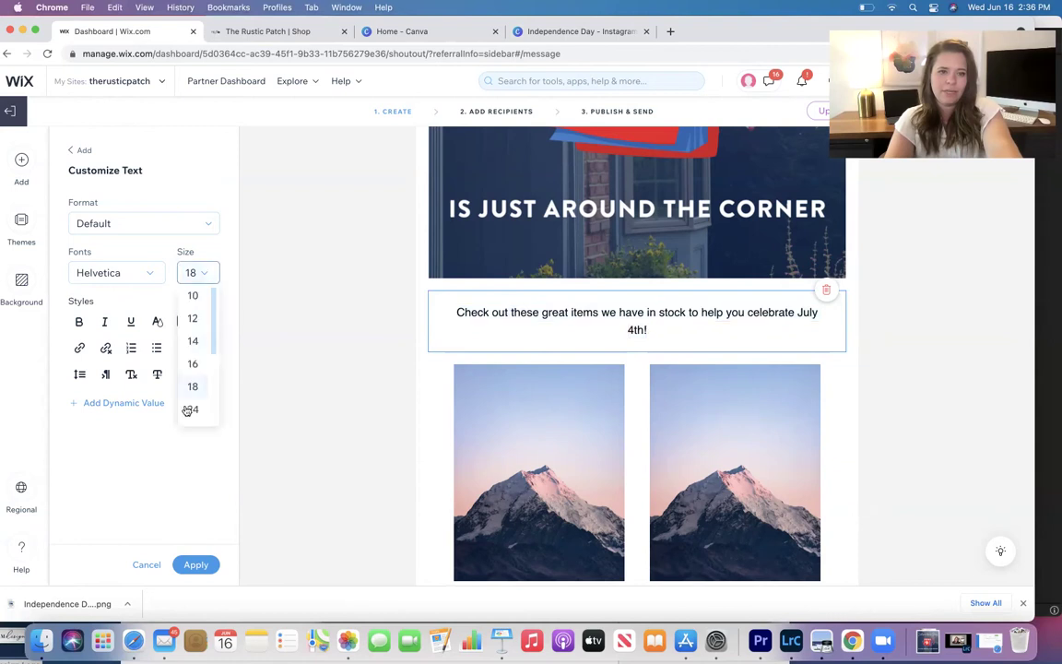
{"action": "left_click", "coordinate": [193, 407]}
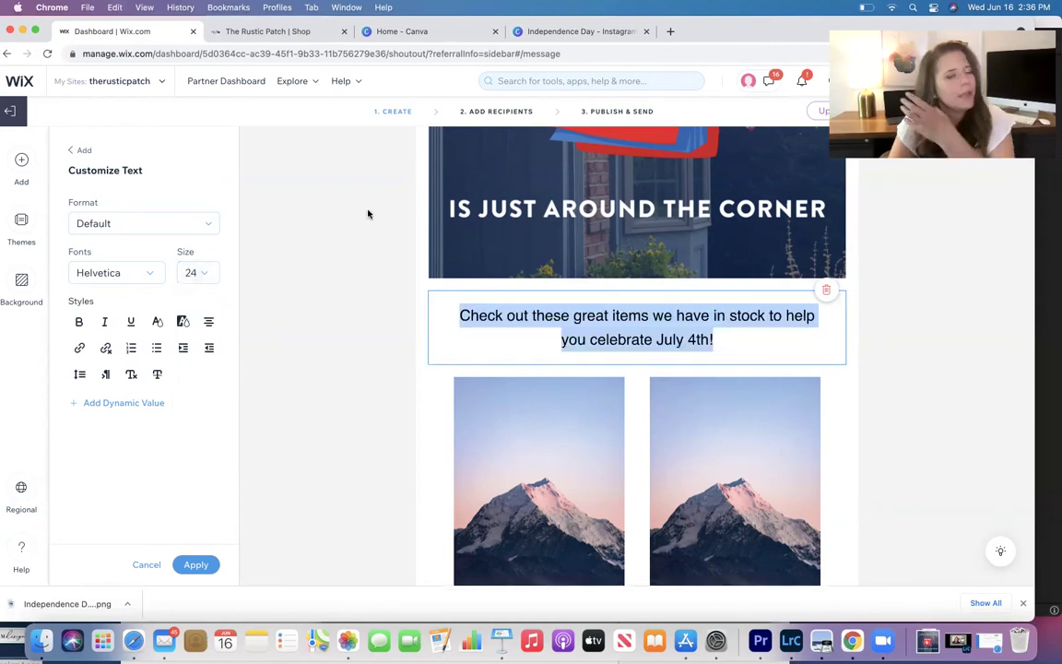
{"action": "left_click", "coordinate": [195, 564]}
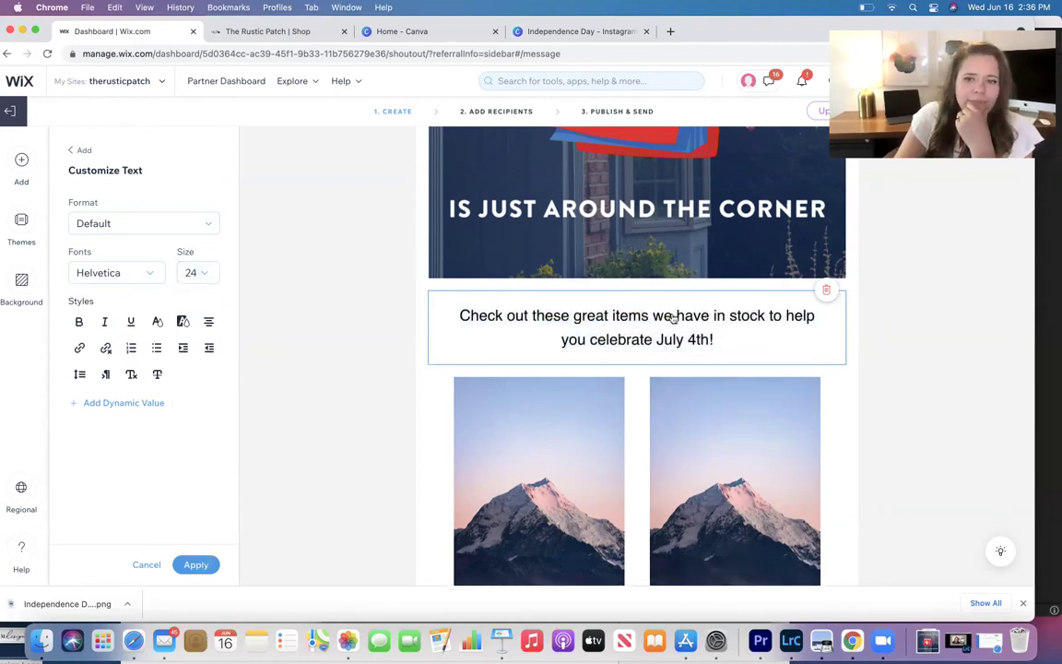
{"action": "scroll", "coordinate": [643, 386], "scroll_direction": "down", "scroll_amount": 5}
Step: Select the left mountain photo and browse the image library for the T-shirt photo
{"action": "left_click", "coordinate": [585, 295]}
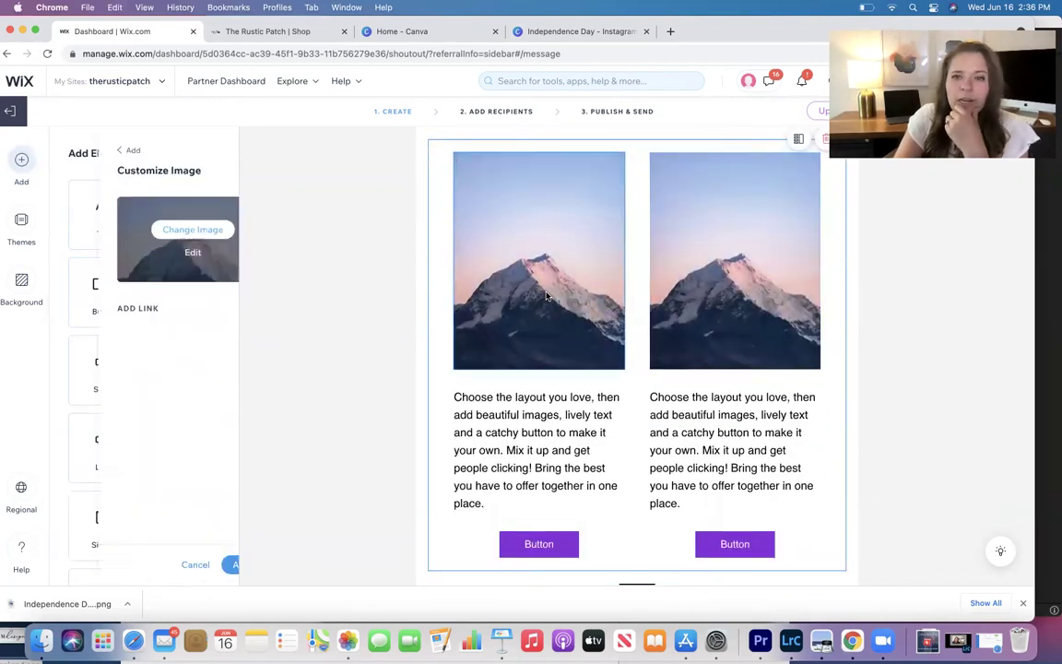
{"action": "scroll", "coordinate": [584, 295], "scroll_direction": "up", "scroll_amount": 2}
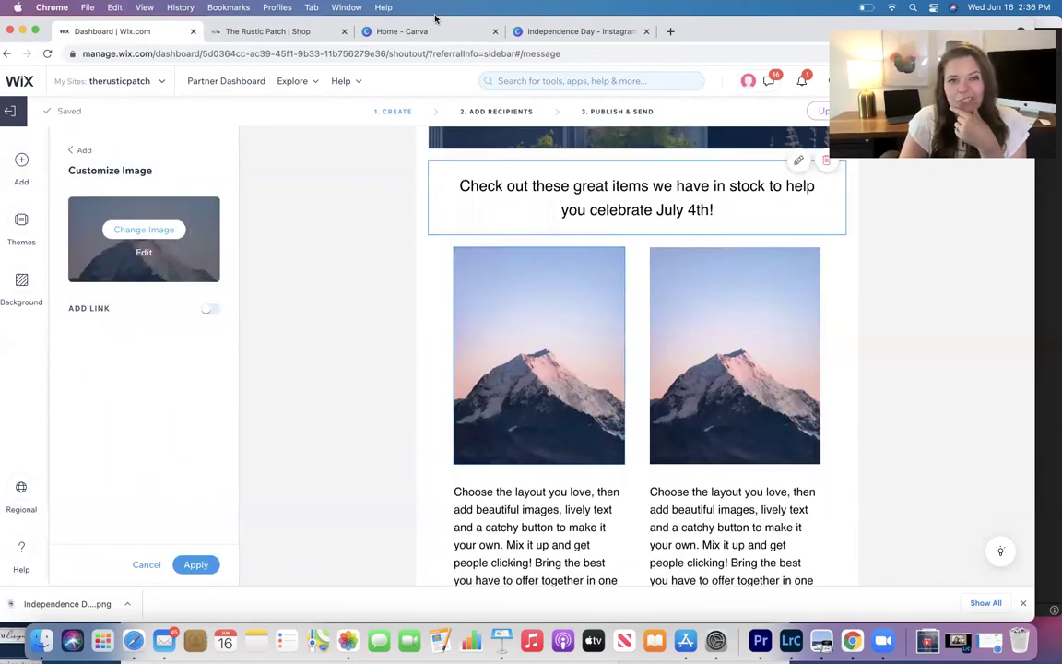
{"action": "left_click", "coordinate": [141, 230]}
{"action": "key", "text": "Escape"}
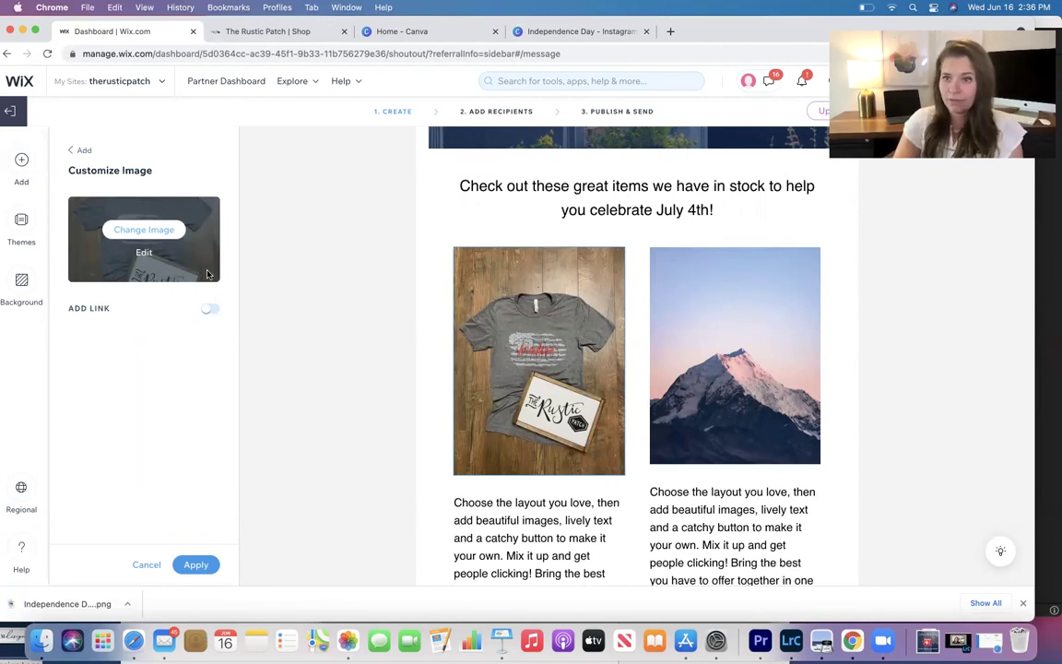
Step: Find the Freedom 1776 T-shirt page under Shop > Apparel and copy its URL
{"action": "left_click", "coordinate": [257, 33]}
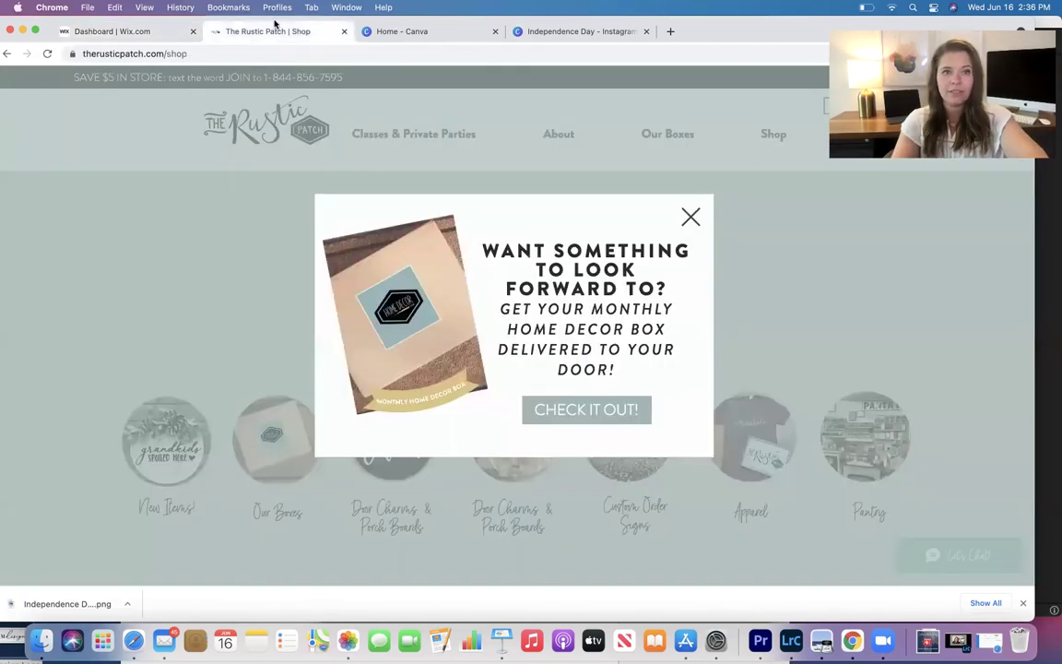
{"action": "left_click", "coordinate": [695, 216]}
{"action": "mouse_move", "coordinate": [756, 149]}
{"action": "left_click", "coordinate": [772, 297]}
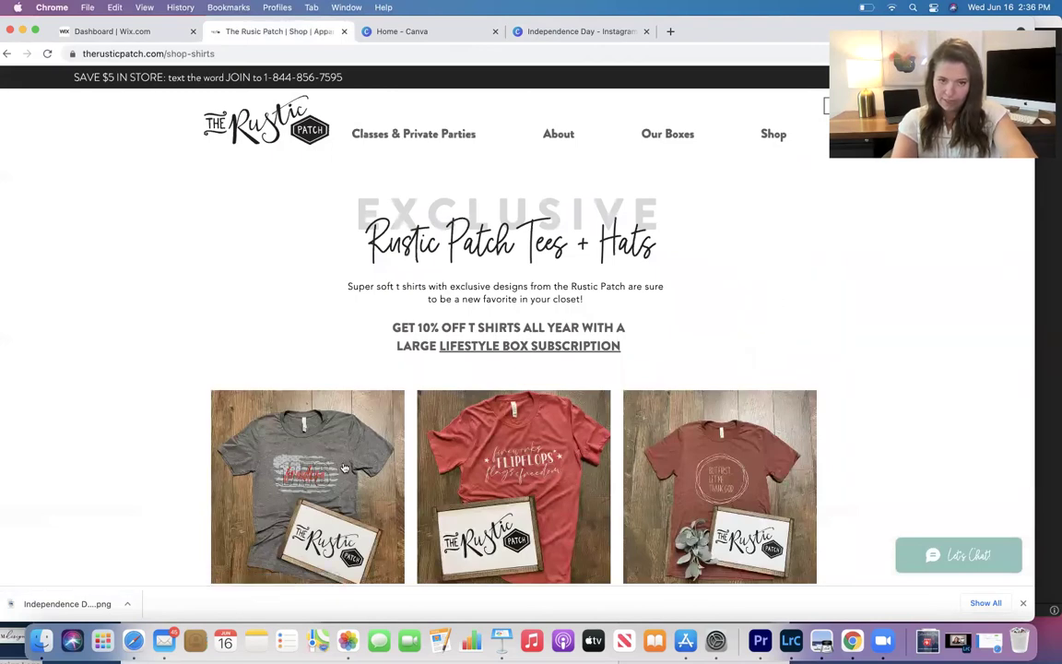
{"action": "scroll", "coordinate": [345, 467], "scroll_direction": "down", "scroll_amount": 4}
{"action": "left_click", "coordinate": [335, 307]}
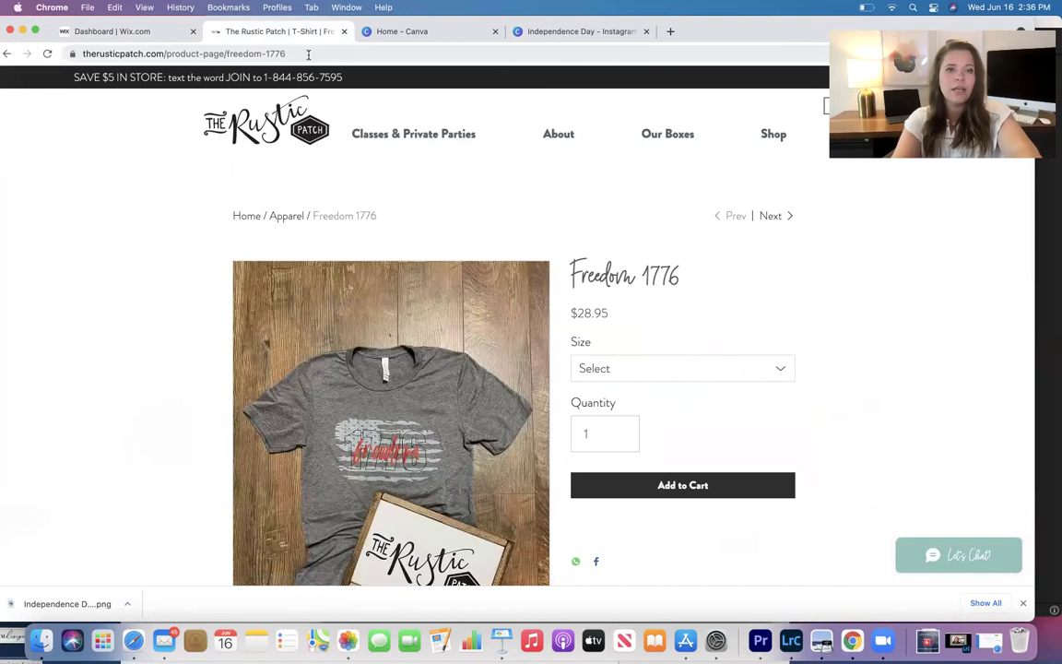
{"action": "left_click", "coordinate": [310, 53]}
{"action": "key", "text": "super+c"}
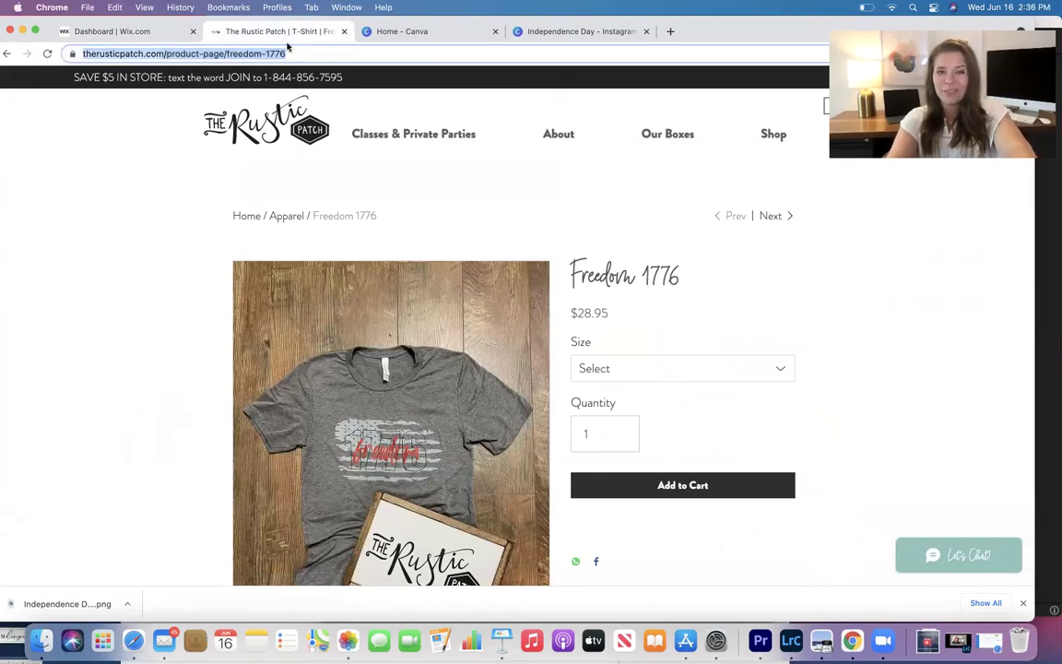
{"action": "left_click", "coordinate": [162, 32]}
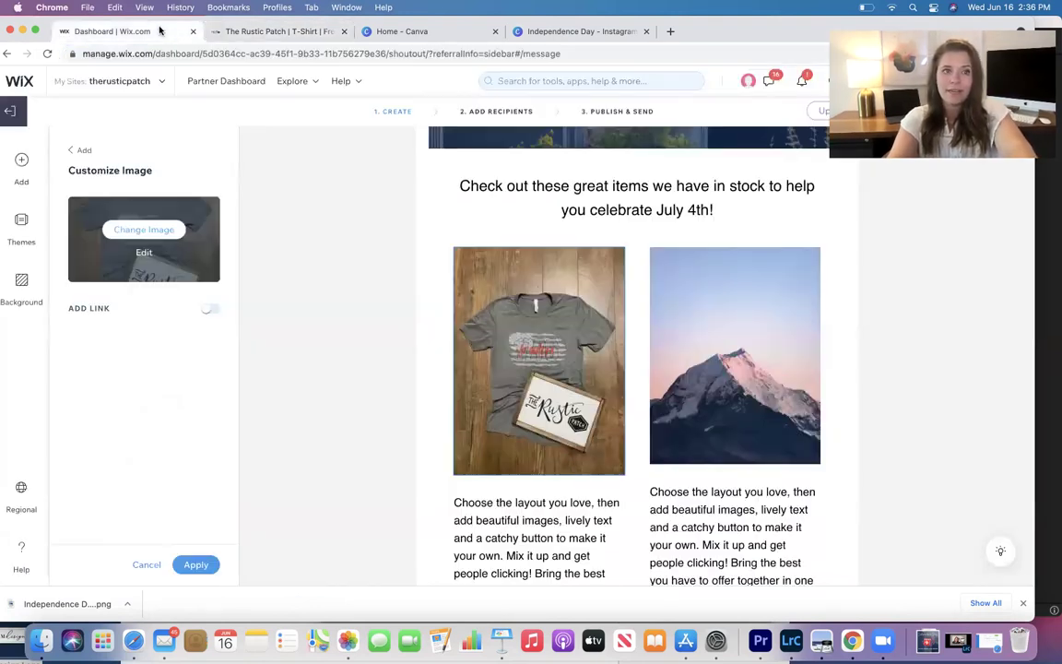
Step: Link the T-shirt photo to the shirt's product page URL
{"action": "left_click", "coordinate": [208, 311]}
{"action": "left_click", "coordinate": [145, 348]}
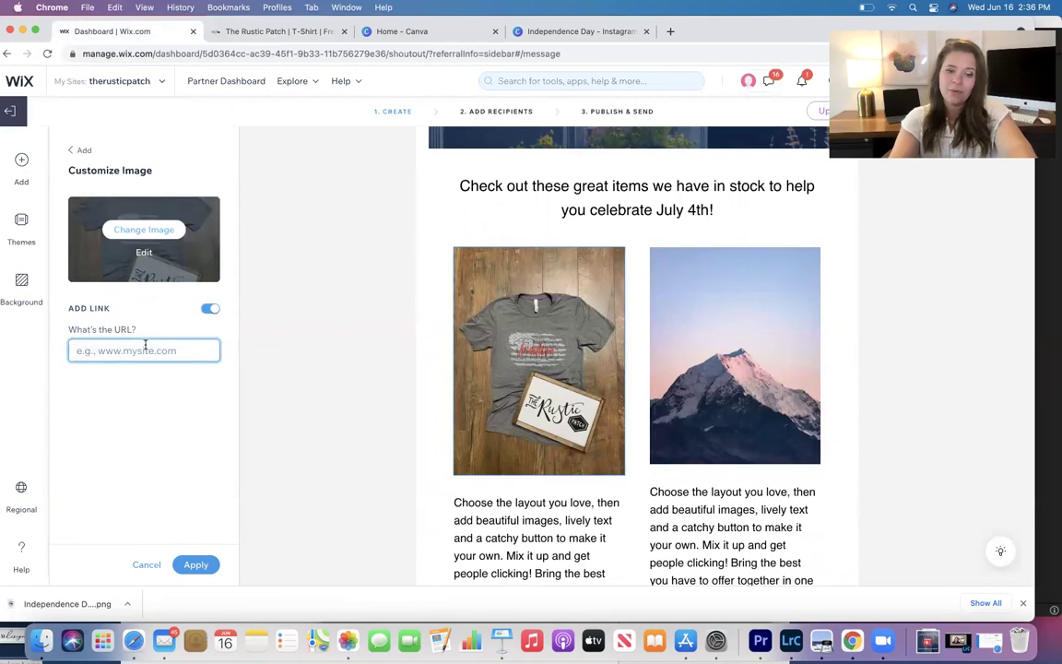
{"action": "key", "text": "super+v"}
{"action": "left_click", "coordinate": [205, 565]}
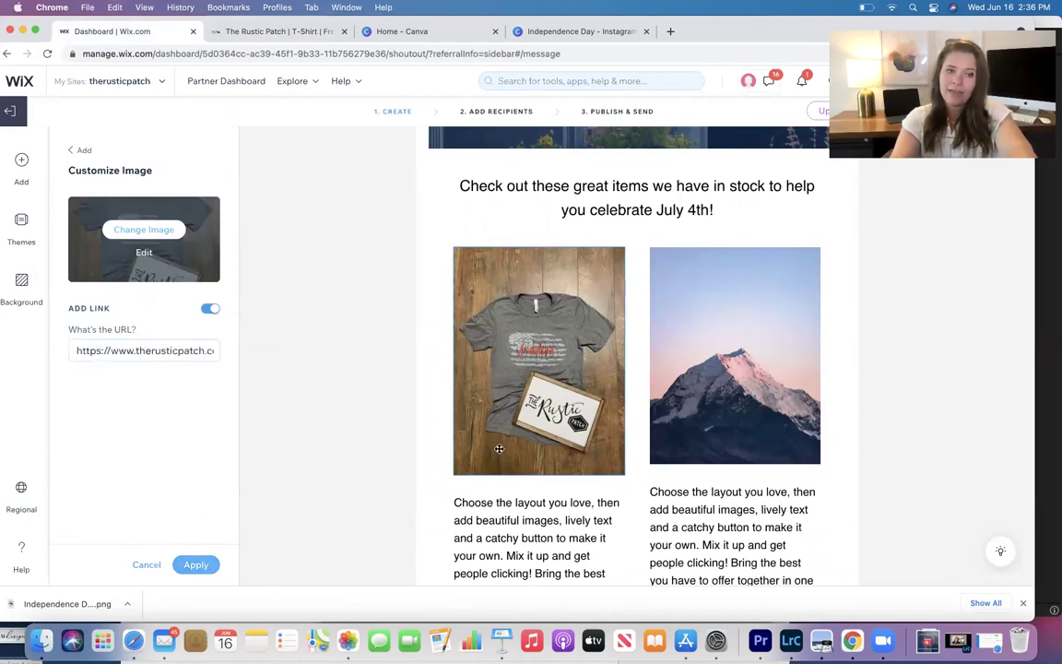
Step: Replace the placeholder paragraph under the T-shirt with a centred 'FREEDOM 1776 T SHIRT' title
{"action": "scroll", "coordinate": [508, 247], "scroll_direction": "down", "scroll_amount": 3}
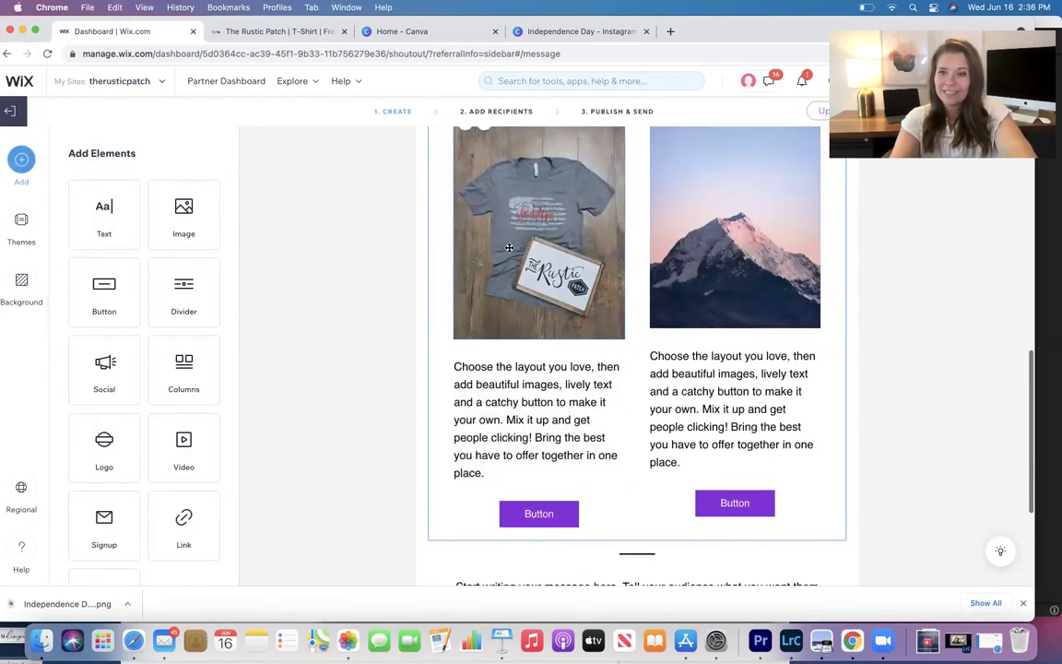
{"action": "left_click", "coordinate": [465, 374]}
{"action": "scroll", "coordinate": [504, 276], "scroll_direction": "down", "scroll_amount": 1}
{"action": "triple_click", "coordinate": [554, 320]}
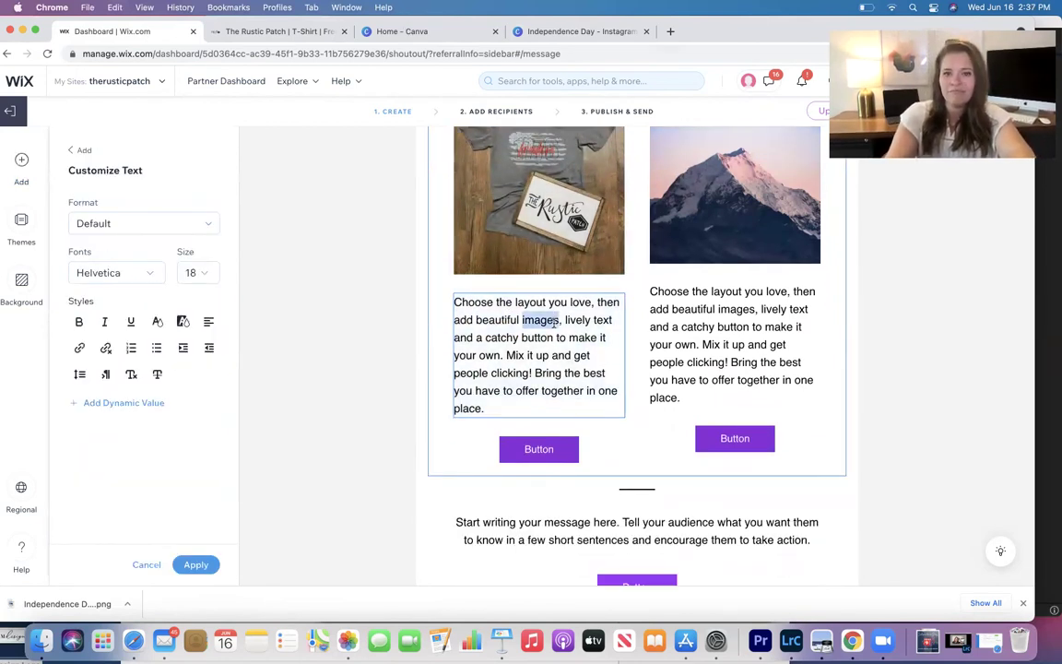
{"action": "type", "text": "FREEDOM 1776 T SHIRT"}
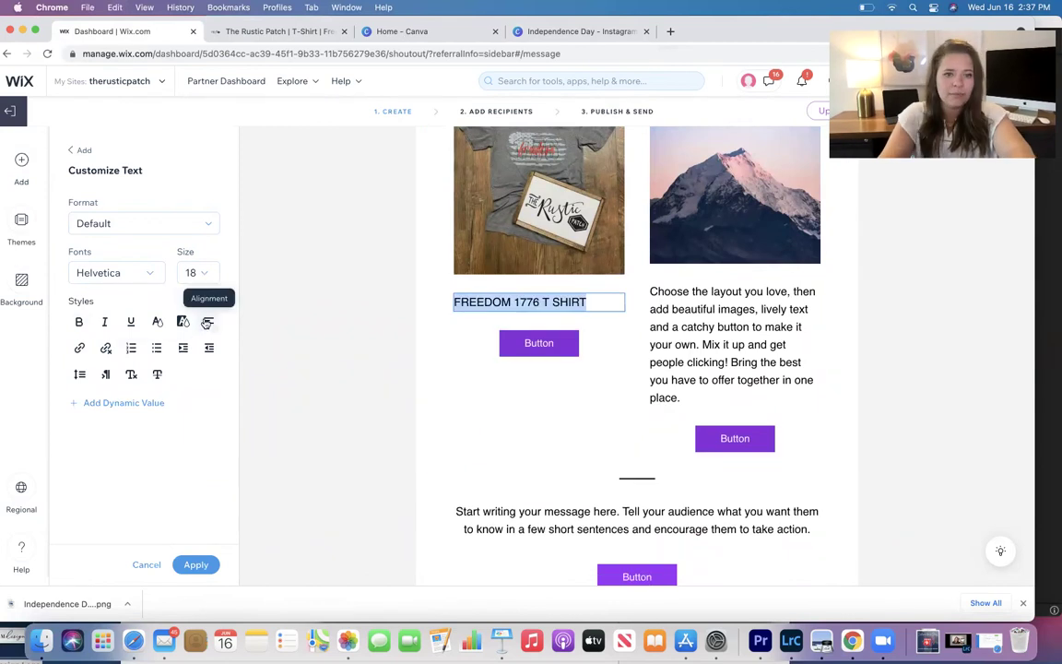
{"action": "left_click", "coordinate": [208, 321]}
{"action": "left_click", "coordinate": [226, 410]}
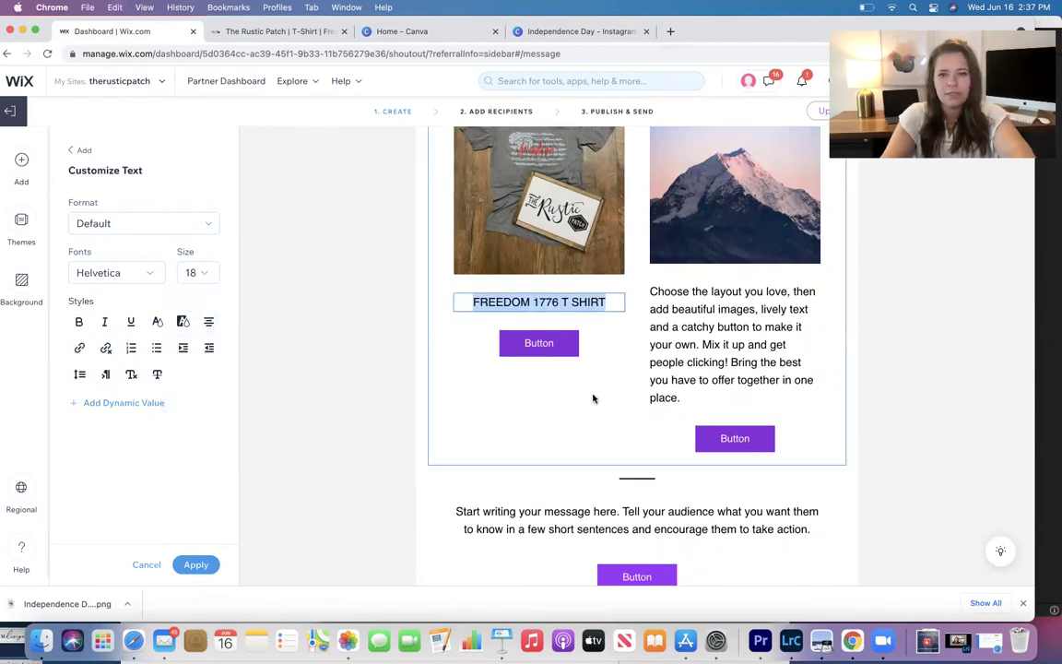
{"action": "left_click", "coordinate": [603, 341]}
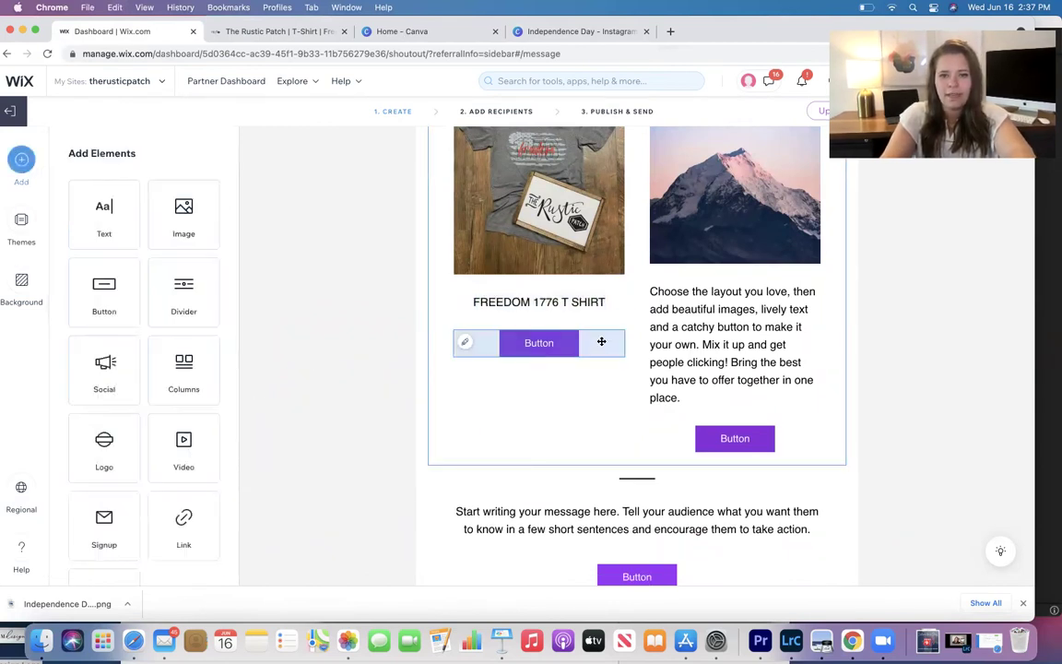
{"action": "left_click", "coordinate": [465, 341]}
Step: Change the shirt button's label from More Info to 'Order Now'
{"action": "double_click", "coordinate": [140, 268]}
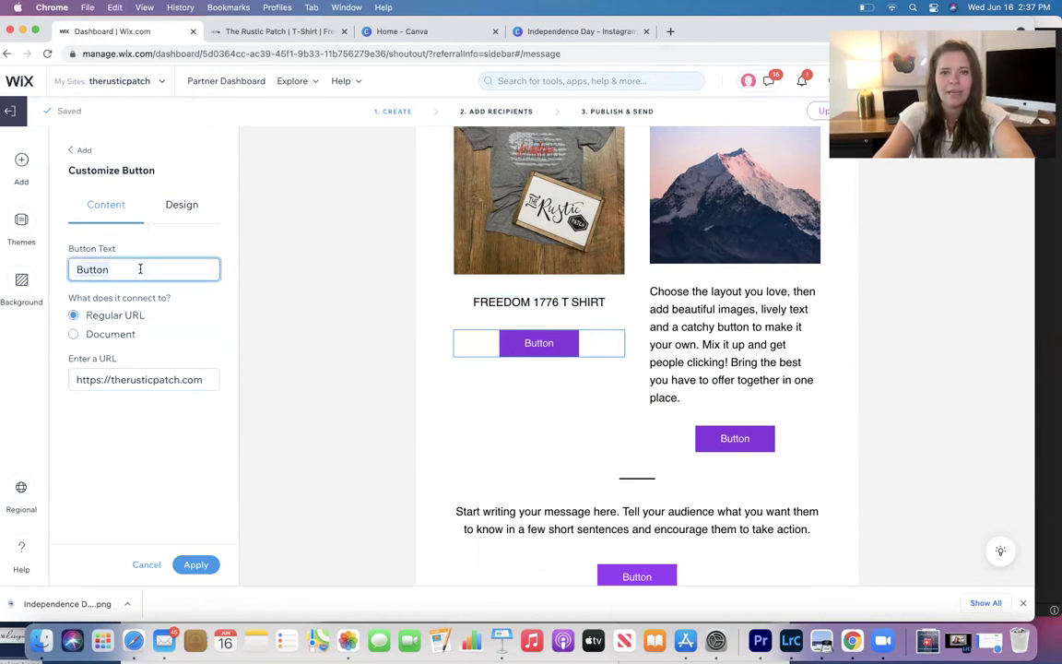
{"action": "type", "text": "More Info"}
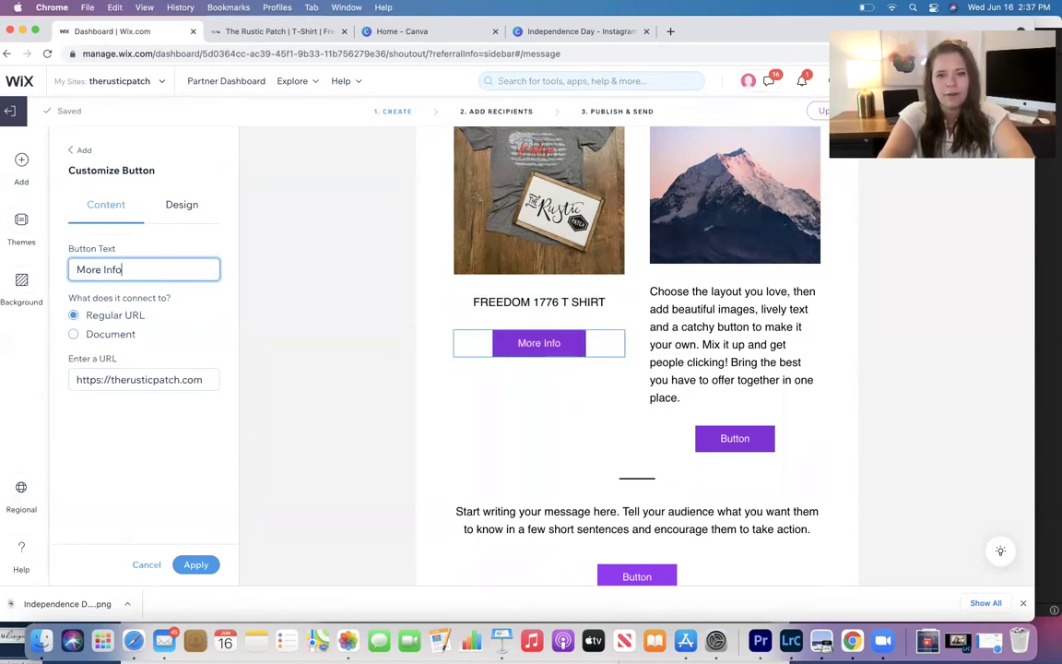
{"action": "type", "text": "â"}
{"action": "key", "text": "super+a"}
{"action": "type", "text": "Order Now"}
Step: Give the button a black fill and link it to the Freedom 1776 product page
{"action": "left_click", "coordinate": [182, 204]}
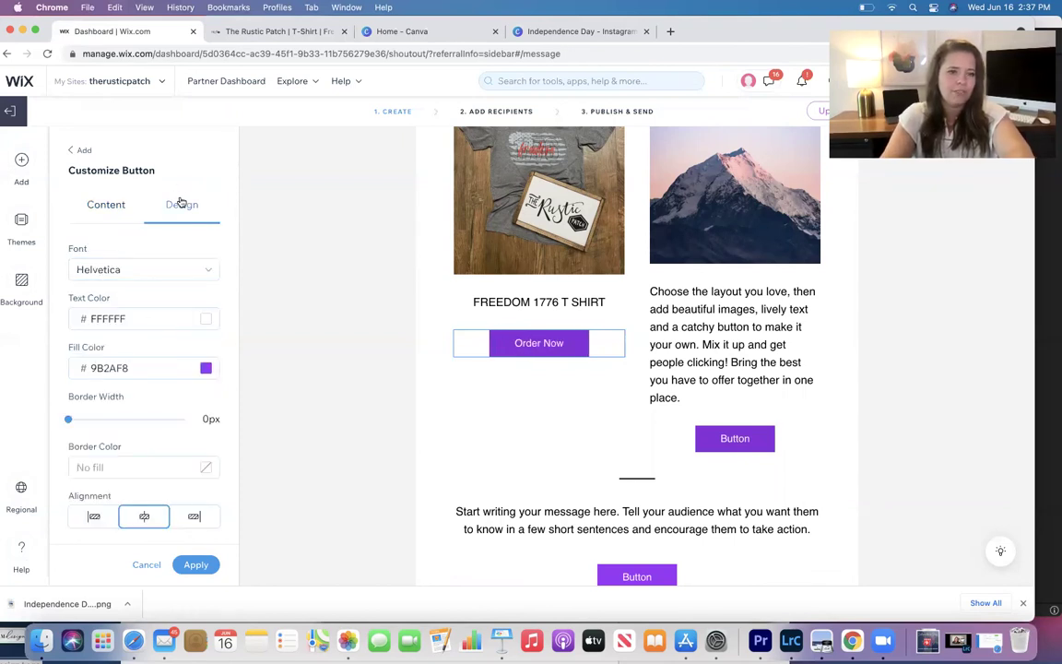
{"action": "left_click", "coordinate": [205, 368]}
{"action": "left_click", "coordinate": [306, 402]}
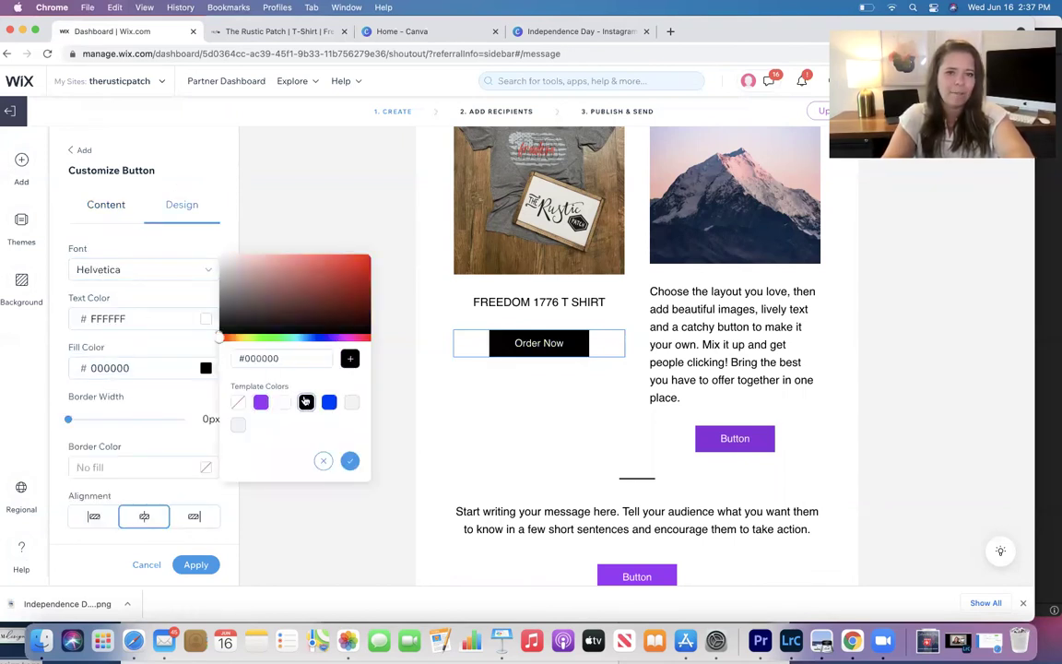
{"action": "left_click", "coordinate": [96, 206]}
{"action": "left_click", "coordinate": [110, 377]}
{"action": "key", "text": "super+v"}
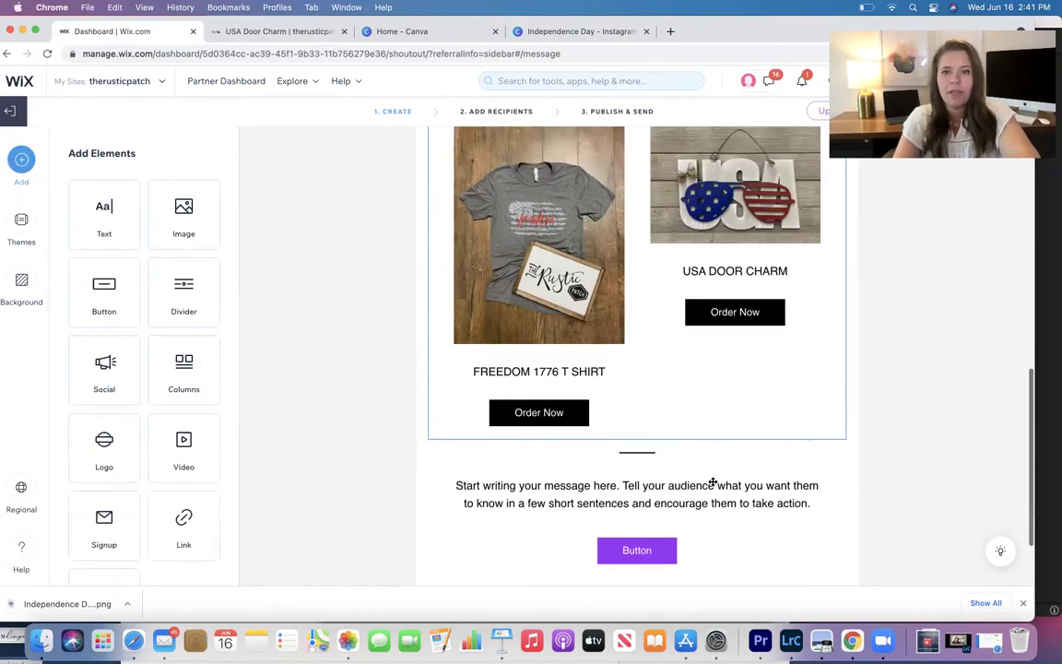
Step: Delete the divider line below the two product columns
{"action": "scroll", "coordinate": [716, 391], "scroll_direction": "up", "scroll_amount": 10}
{"action": "scroll", "coordinate": [683, 346], "scroll_direction": "down", "scroll_amount": 5}
{"action": "scroll", "coordinate": [682, 345], "scroll_direction": "down", "scroll_amount": 2}
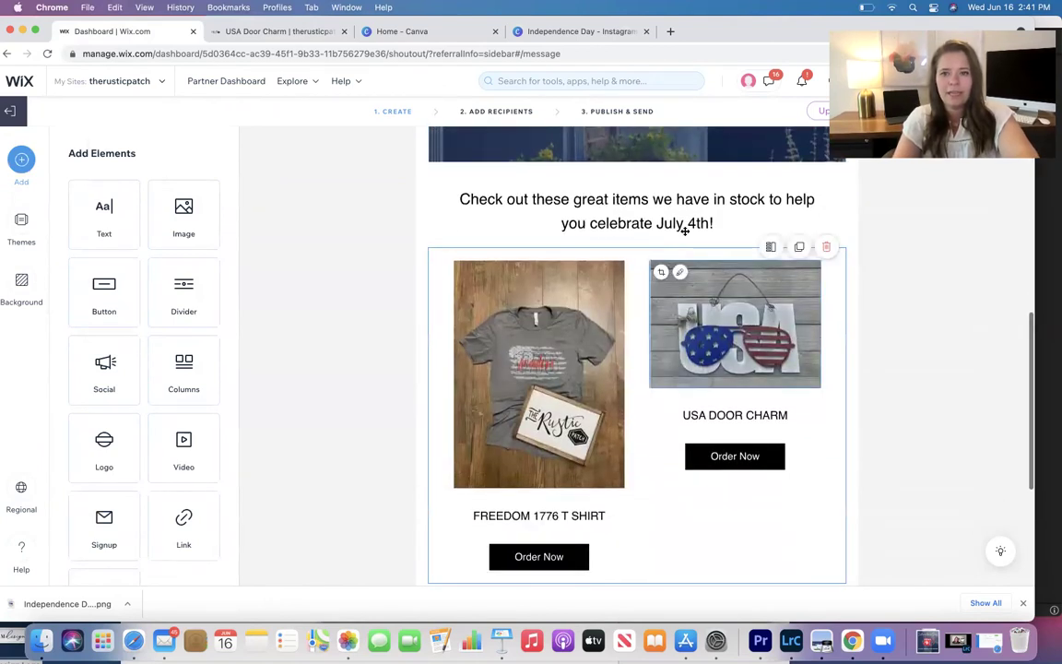
{"action": "scroll", "coordinate": [716, 348], "scroll_direction": "down", "scroll_amount": 5}
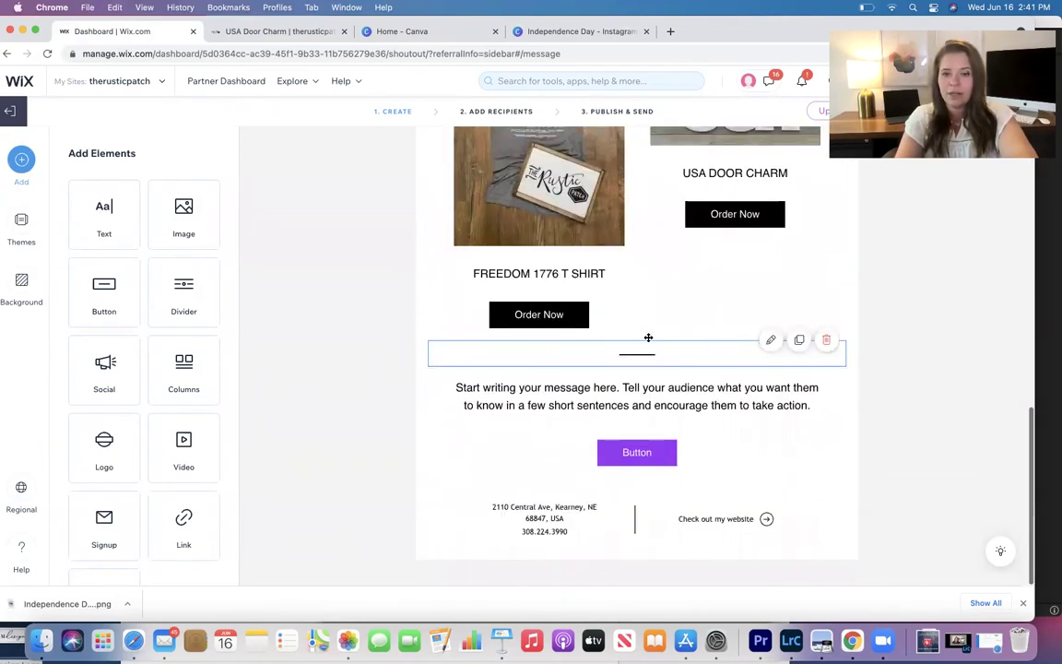
{"action": "left_click", "coordinate": [819, 341]}
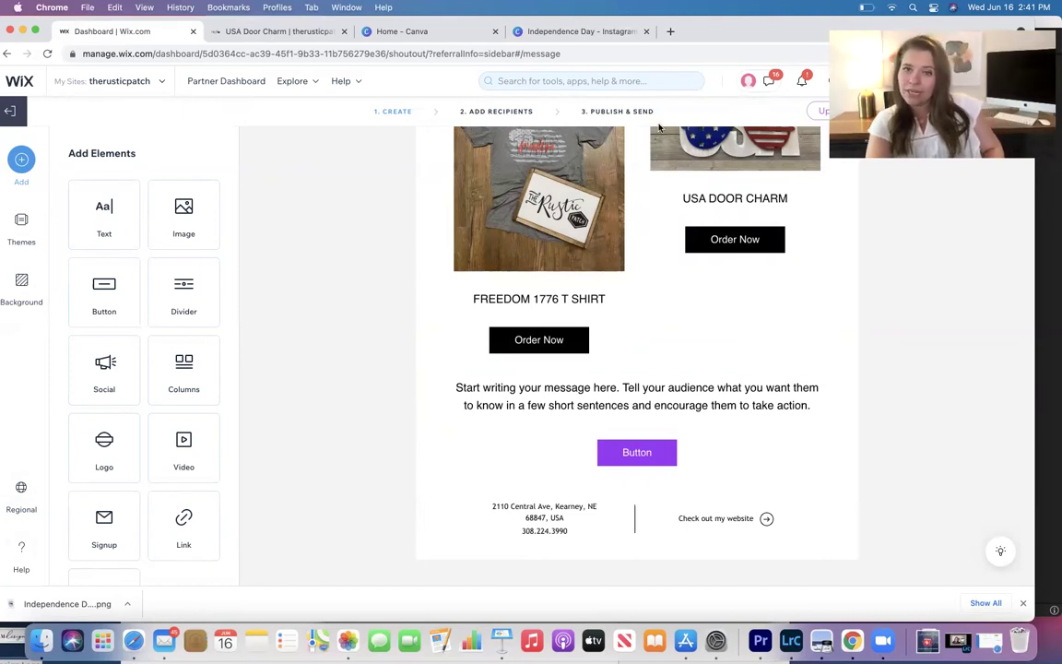
Step: From the USA Door Charm page, browse the Pantry category and open Soberdough Mixes
{"action": "left_click", "coordinate": [293, 31]}
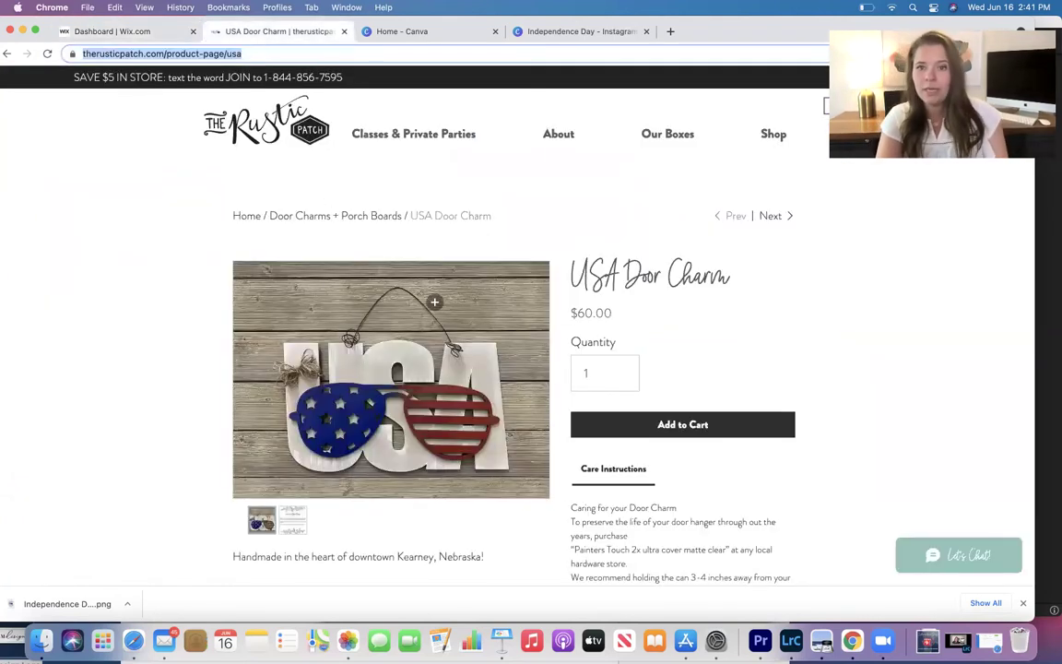
{"action": "mouse_move", "coordinate": [754, 135]}
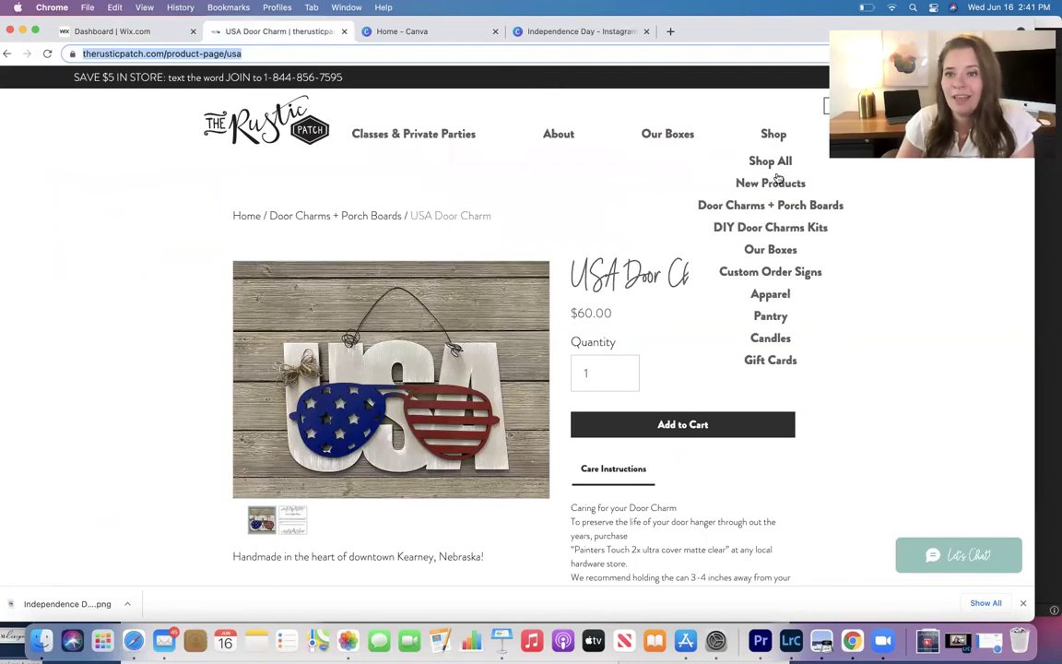
{"action": "left_click", "coordinate": [778, 316]}
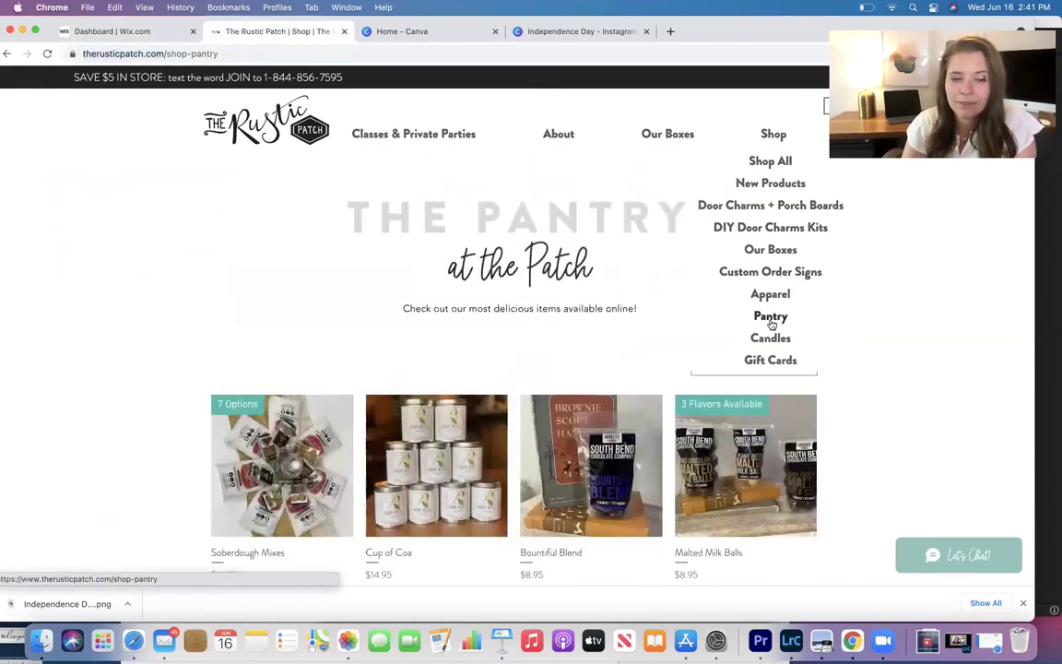
{"action": "scroll", "coordinate": [468, 223], "scroll_direction": "down", "scroll_amount": 5}
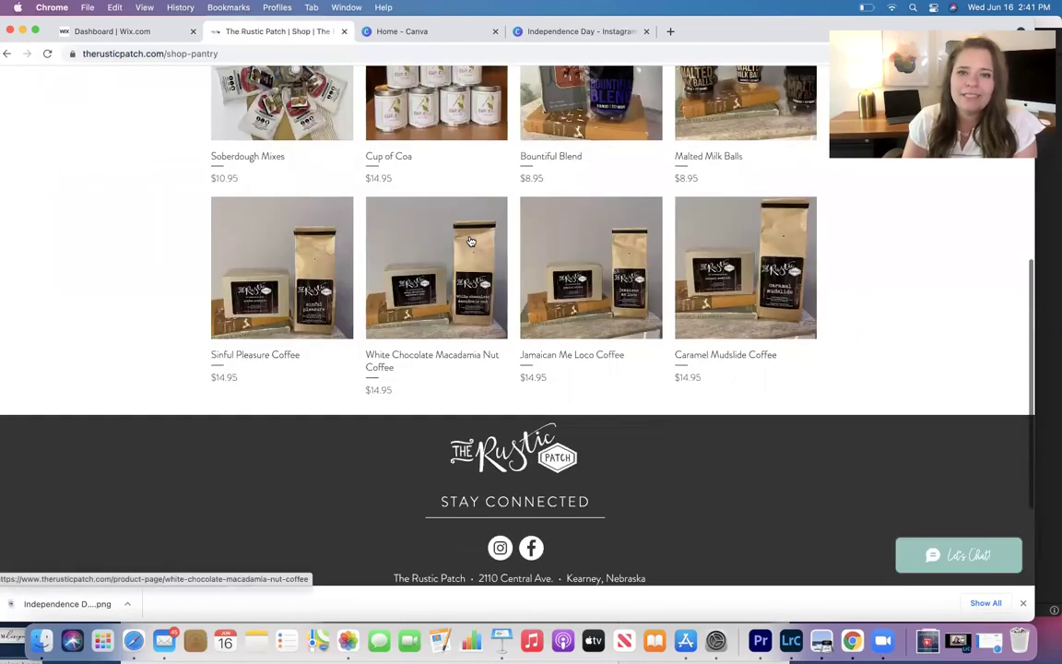
{"action": "scroll", "coordinate": [471, 241], "scroll_direction": "up", "scroll_amount": 5}
{"action": "left_click", "coordinate": [314, 339]}
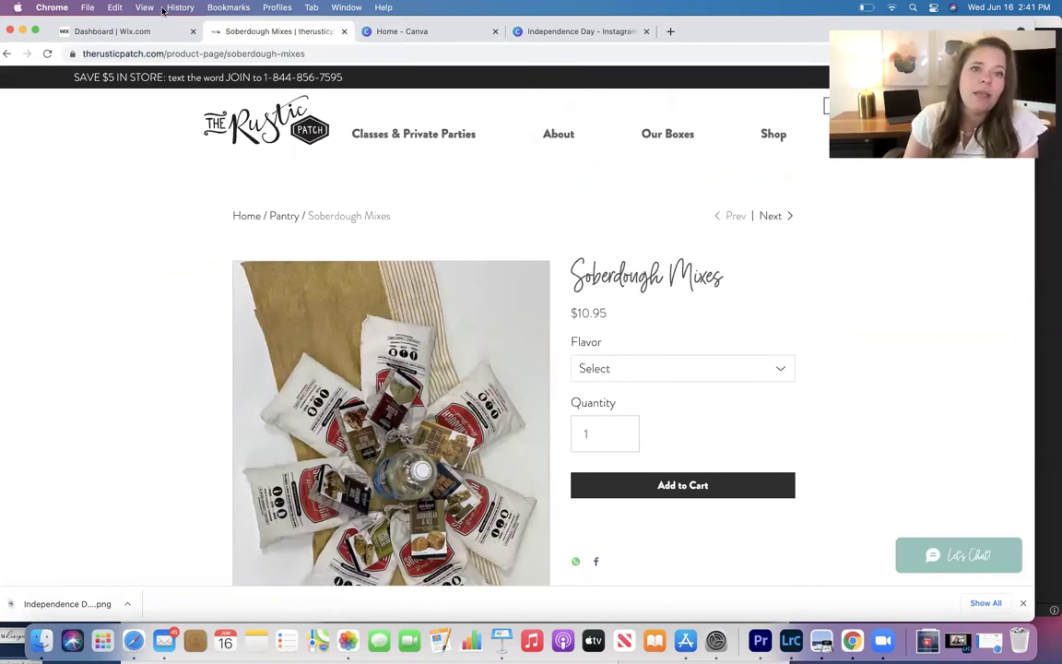
Step: Review the Soberdough Mixes page ($10.95), then return to the Canva home page
{"action": "scroll", "coordinate": [478, 212], "scroll_direction": "down", "scroll_amount": 3}
{"action": "scroll", "coordinate": [487, 216], "scroll_direction": "up", "scroll_amount": 3}
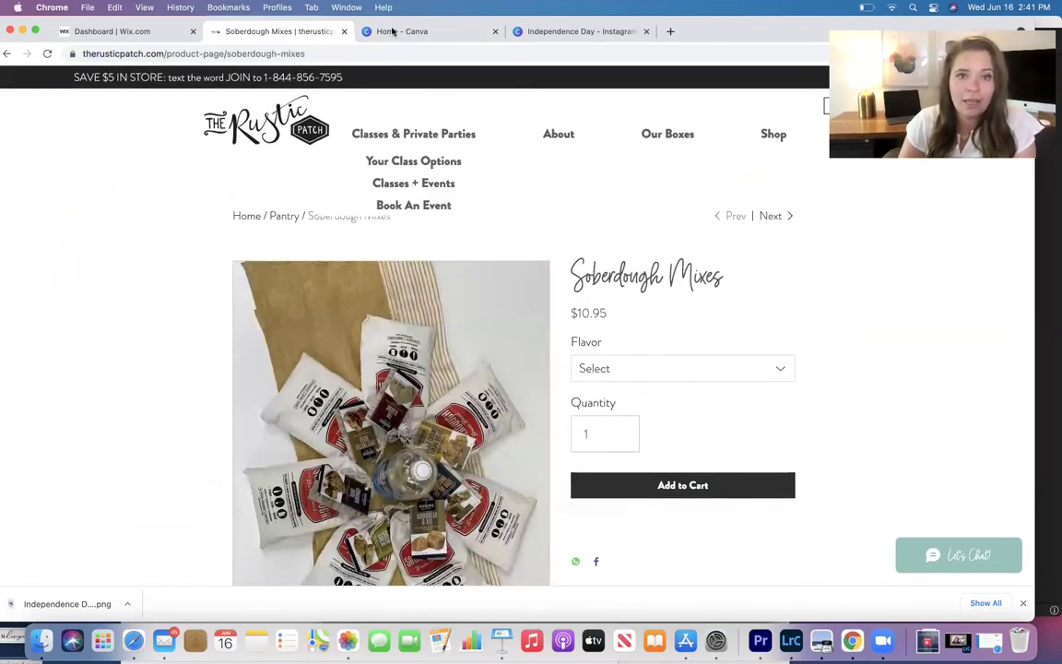
{"action": "left_click", "coordinate": [385, 34]}
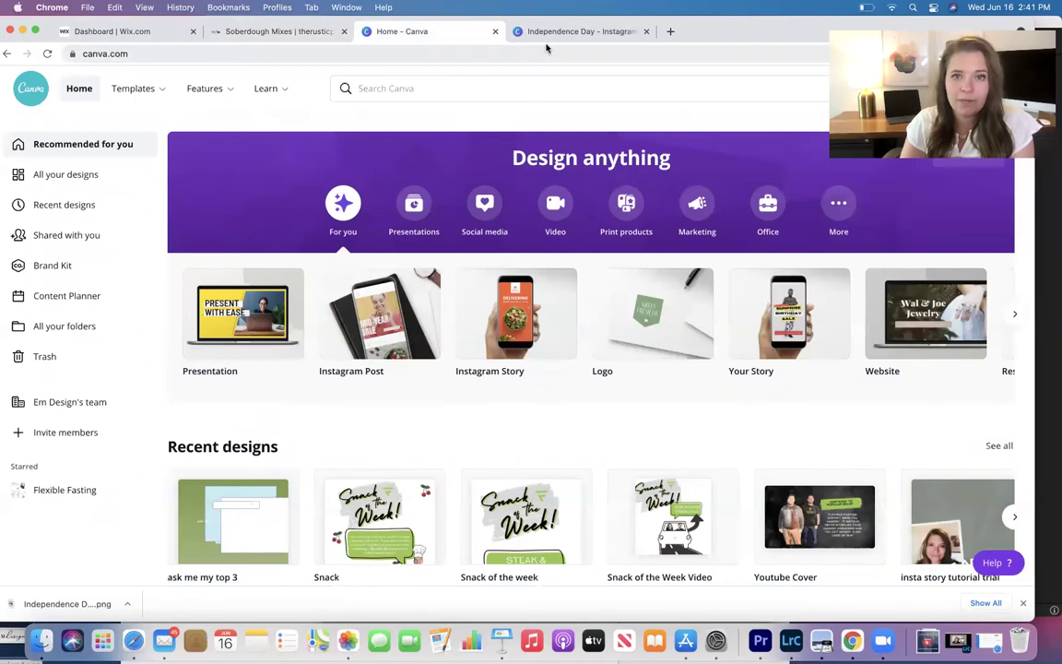
Step: Duplicate the Independence Day page and delete the copy's background photo
{"action": "left_click", "coordinate": [579, 32]}
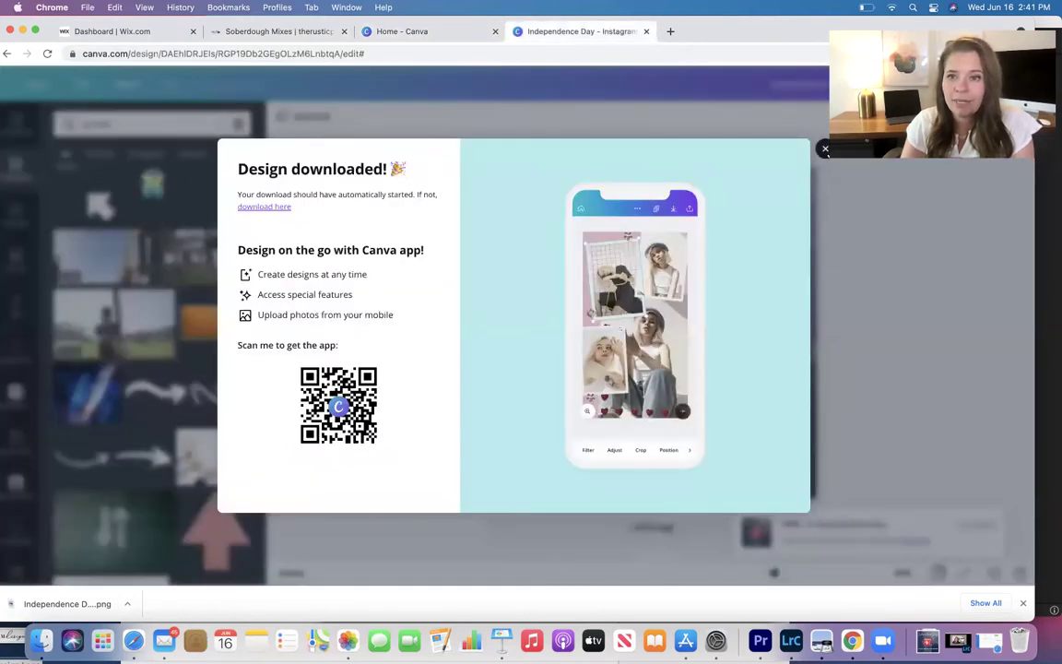
{"action": "left_click", "coordinate": [826, 149]}
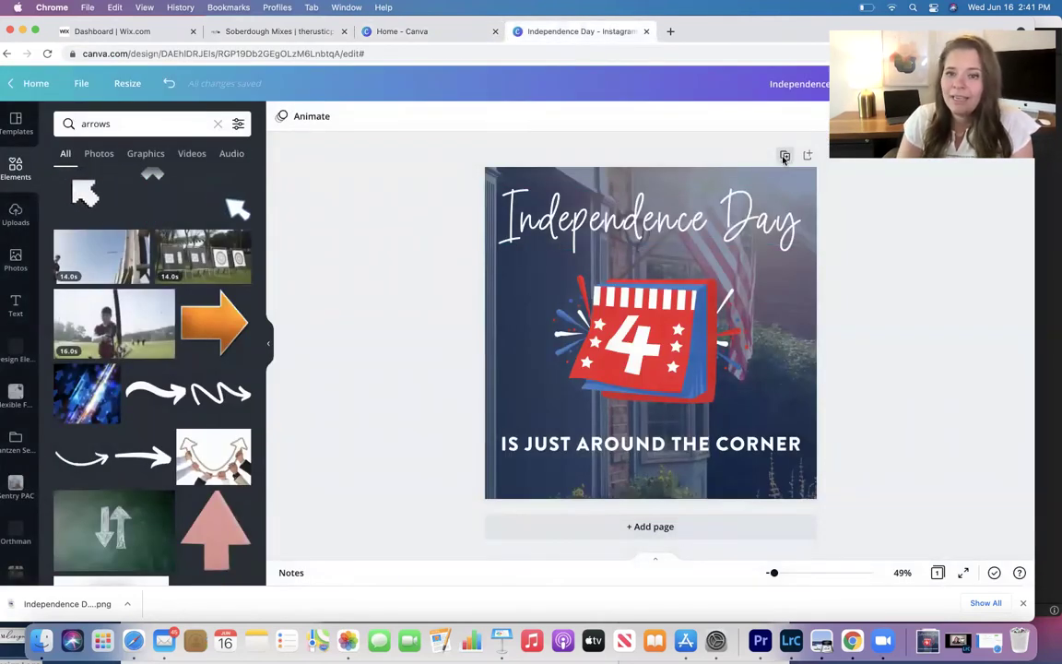
{"action": "left_click", "coordinate": [785, 158]}
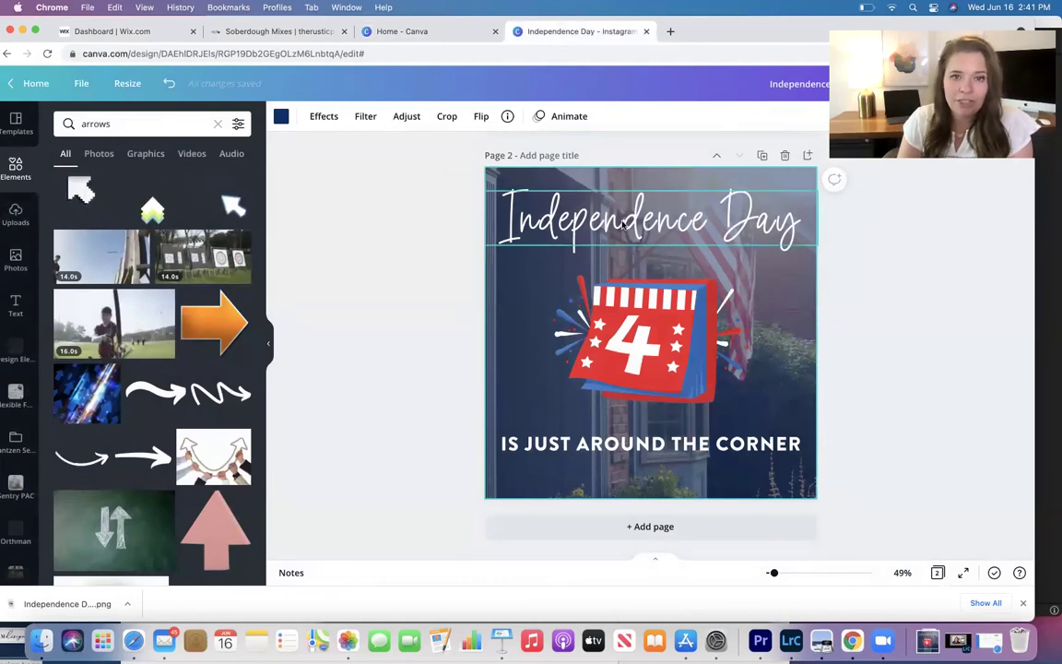
{"action": "left_click", "coordinate": [593, 220]}
{"action": "left_click", "coordinate": [520, 328]}
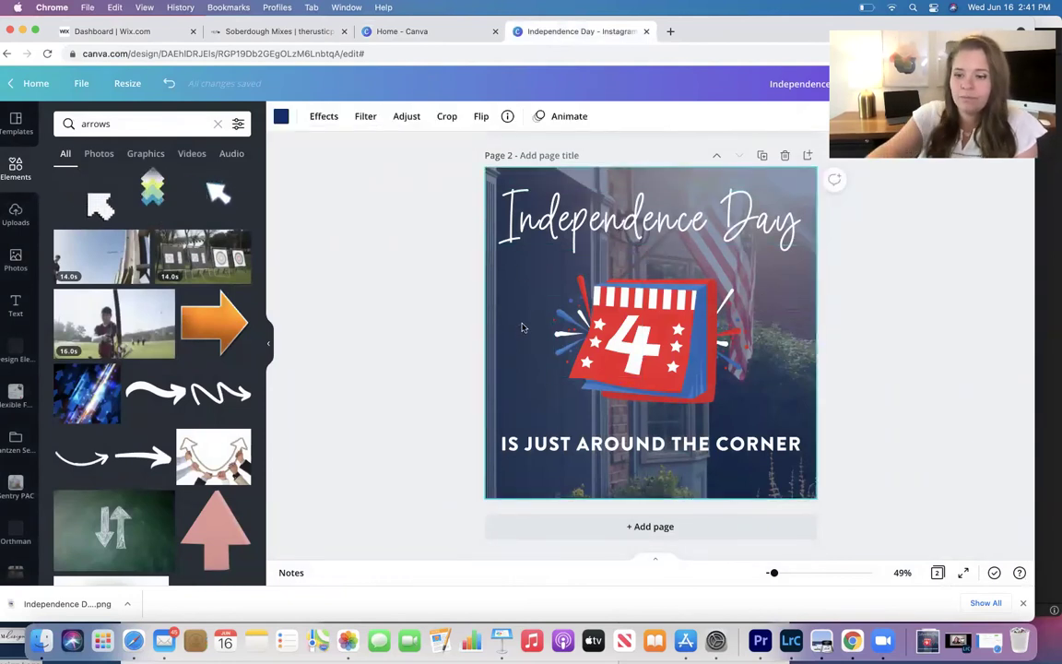
{"action": "key", "text": "Delete"}
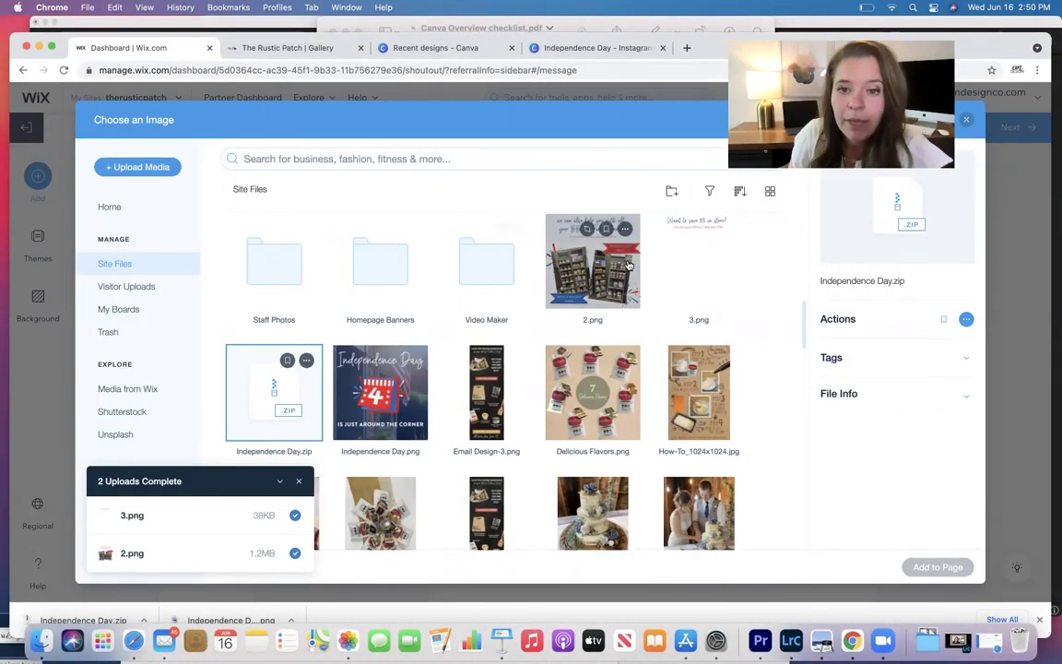
Step: Add the 2.png BBQ & Party Needs store-shelves image to the email
{"action": "left_click", "coordinate": [590, 263]}
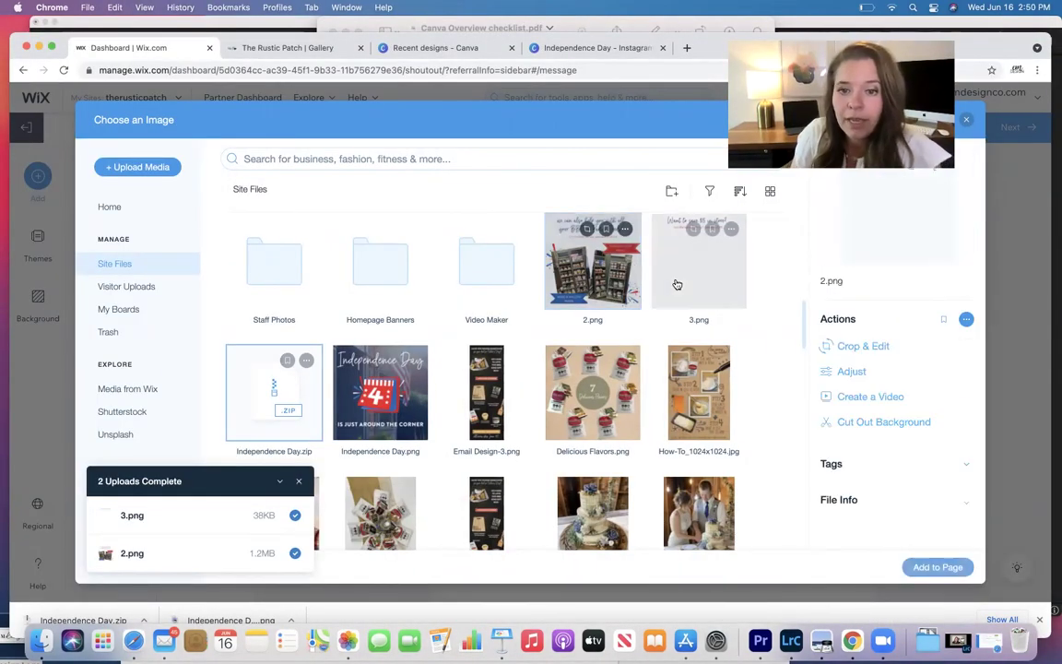
{"action": "left_click", "coordinate": [933, 568]}
{"action": "scroll", "coordinate": [580, 355], "scroll_direction": "down", "scroll_amount": 5}
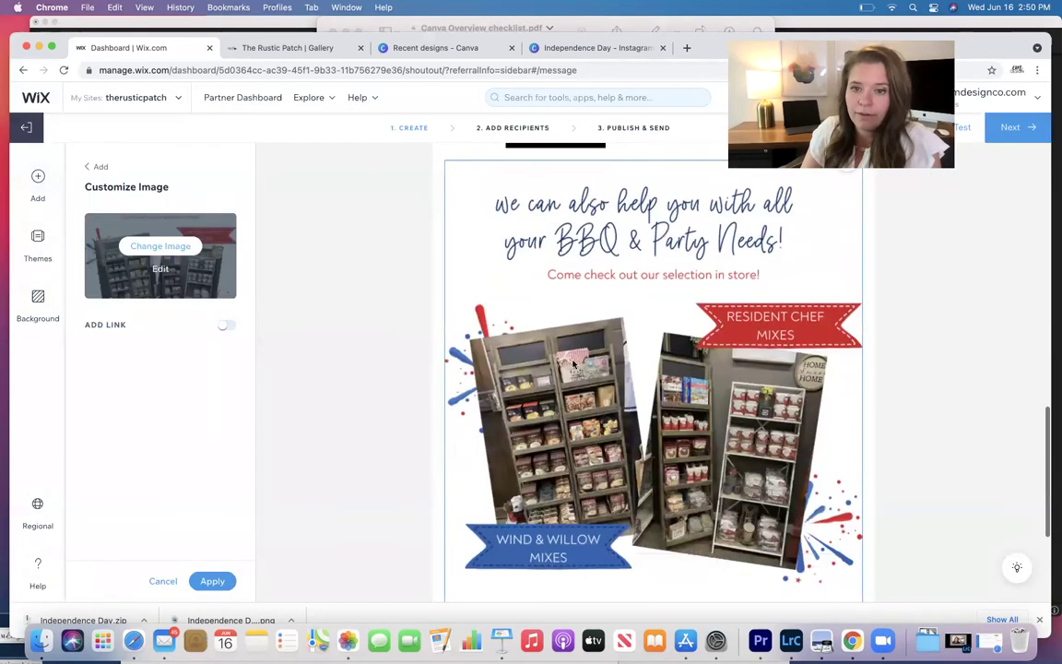
{"action": "scroll", "coordinate": [600, 332], "scroll_direction": "down", "scroll_amount": 5}
{"action": "scroll", "coordinate": [600, 332], "scroll_direction": "up", "scroll_amount": 7}
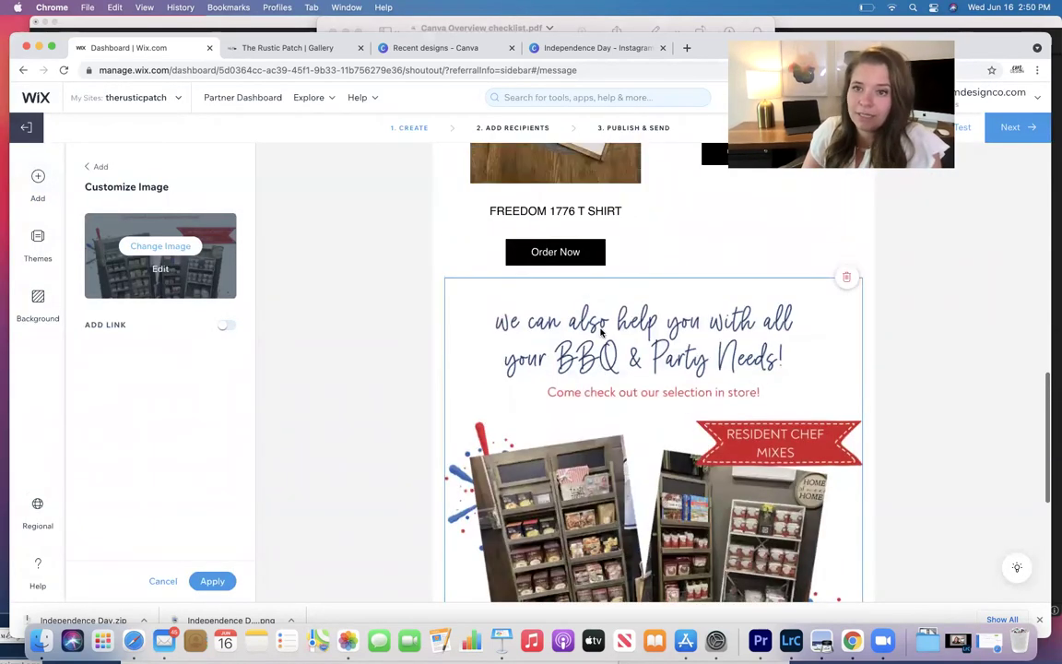
{"action": "scroll", "coordinate": [598, 334], "scroll_direction": "down", "scroll_amount": 3}
{"action": "scroll", "coordinate": [597, 334], "scroll_direction": "down", "scroll_amount": 3}
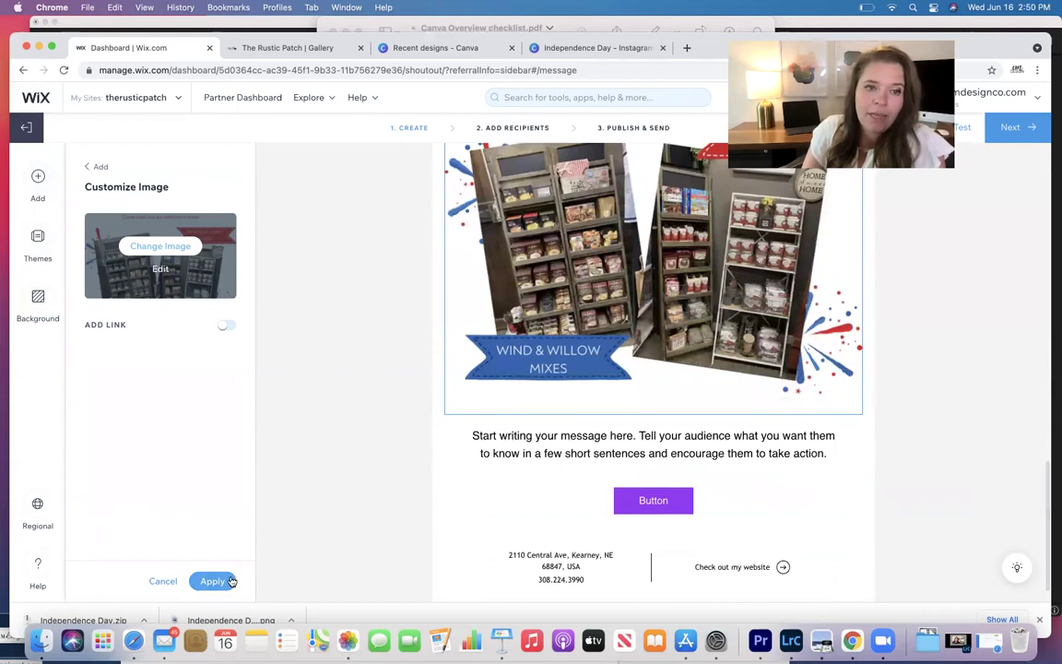
{"action": "left_click", "coordinate": [229, 580]}
Step: Add the 3.png 'Want to save $5 in store?' image below it
{"action": "left_click", "coordinate": [200, 235]}
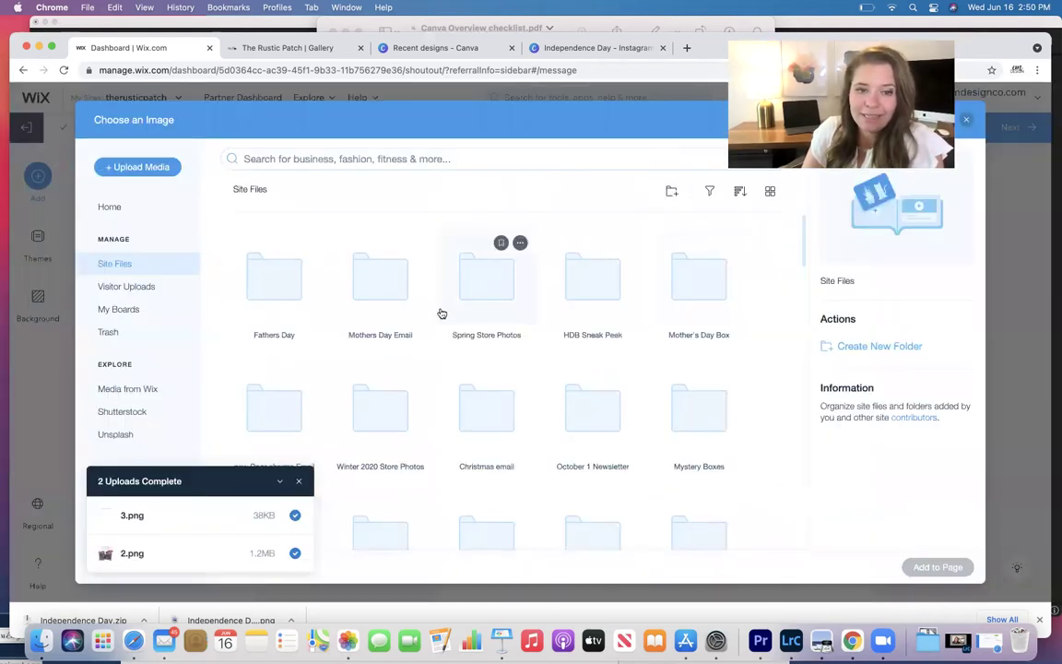
{"action": "scroll", "coordinate": [442, 314], "scroll_direction": "down", "scroll_amount": 5}
{"action": "scroll", "coordinate": [438, 313], "scroll_direction": "down", "scroll_amount": 3}
{"action": "scroll", "coordinate": [439, 313], "scroll_direction": "up", "scroll_amount": 1}
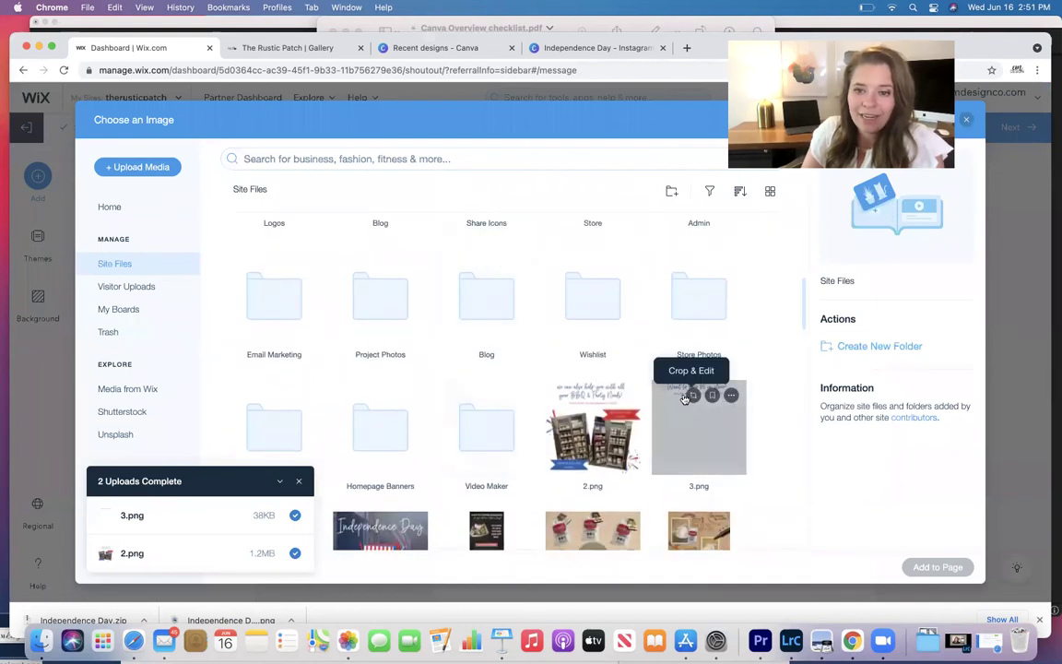
{"action": "left_click", "coordinate": [680, 439]}
{"action": "left_click", "coordinate": [938, 567]}
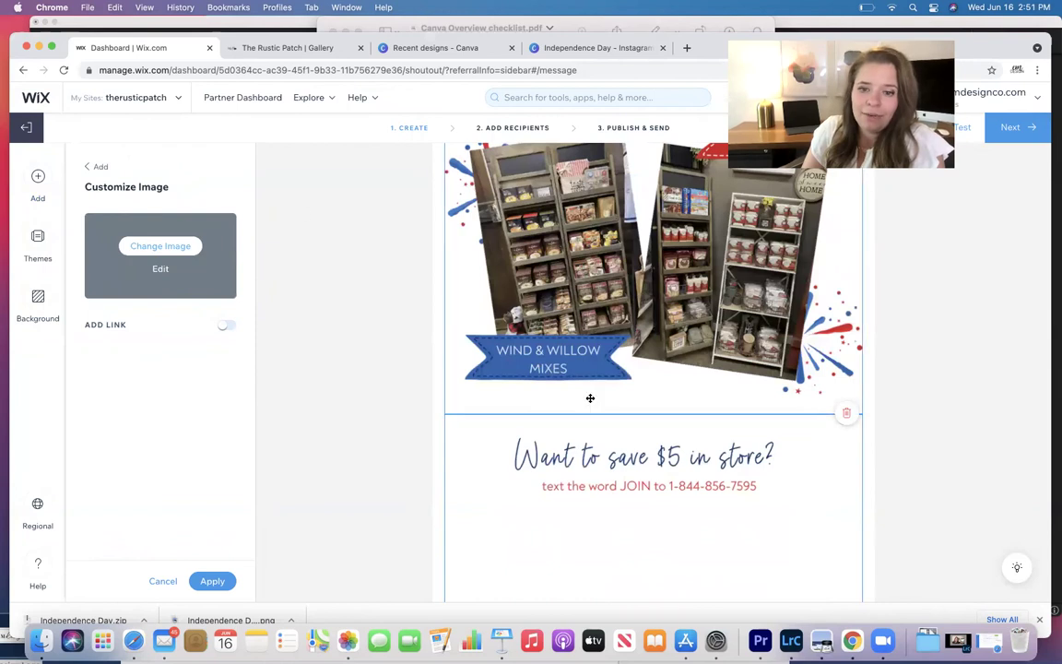
{"action": "scroll", "coordinate": [584, 350], "scroll_direction": "down", "scroll_amount": 3}
{"action": "scroll", "coordinate": [701, 420], "scroll_direction": "down", "scroll_amount": 5}
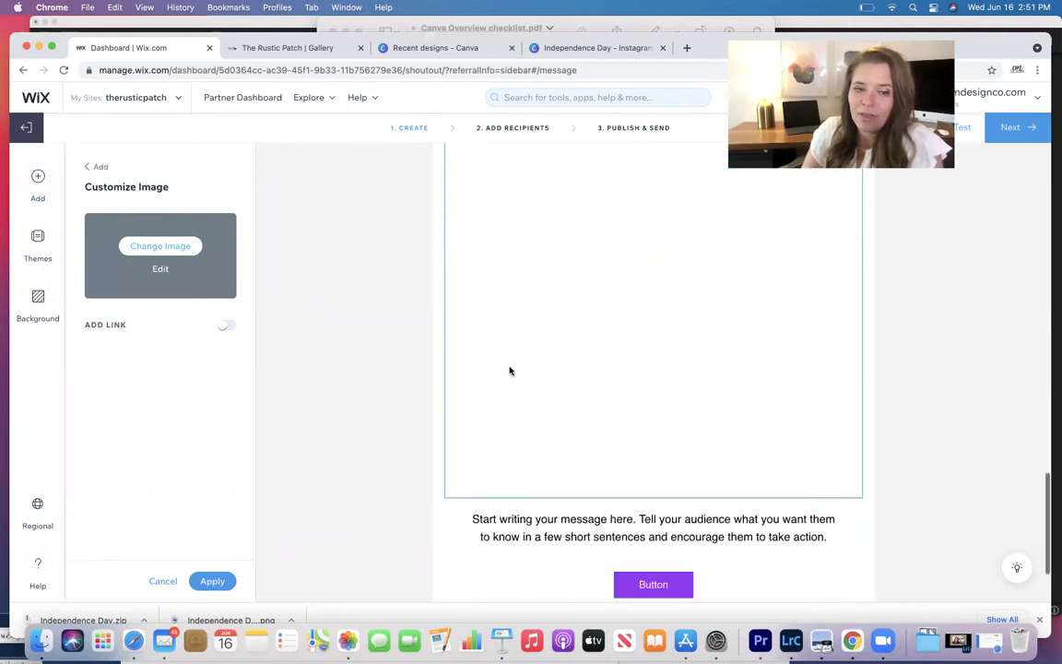
{"action": "scroll", "coordinate": [556, 247], "scroll_direction": "up", "scroll_amount": 3}
{"action": "scroll", "coordinate": [556, 247], "scroll_direction": "up", "scroll_amount": 2}
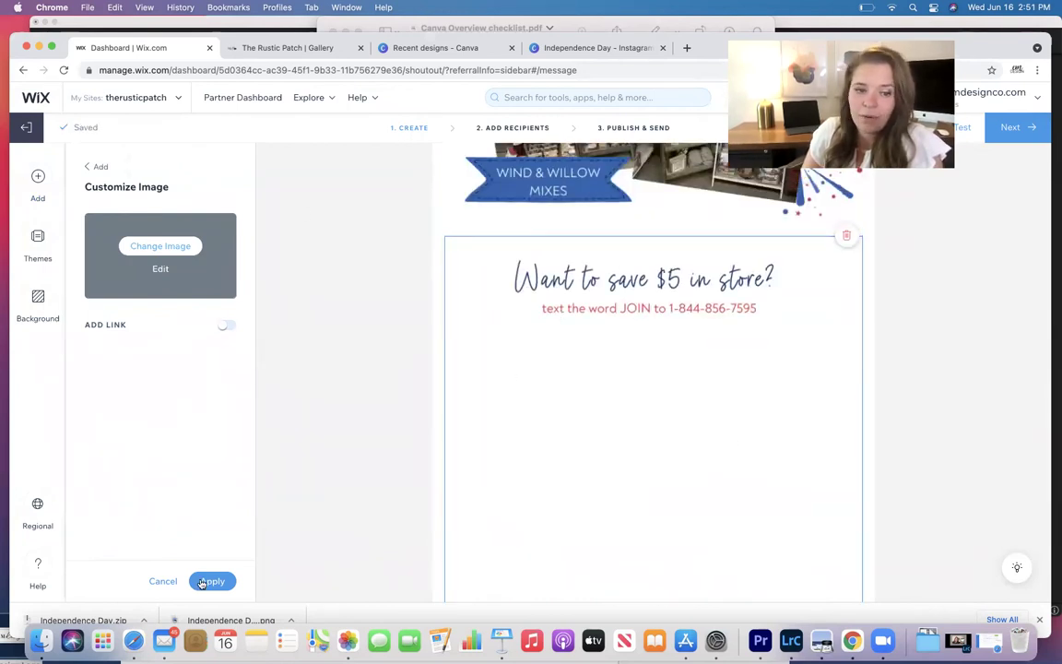
Step: Scale the 'Want to save $5' image to 61% and delete the placeholder message paragraph
{"action": "left_click", "coordinate": [203, 580]}
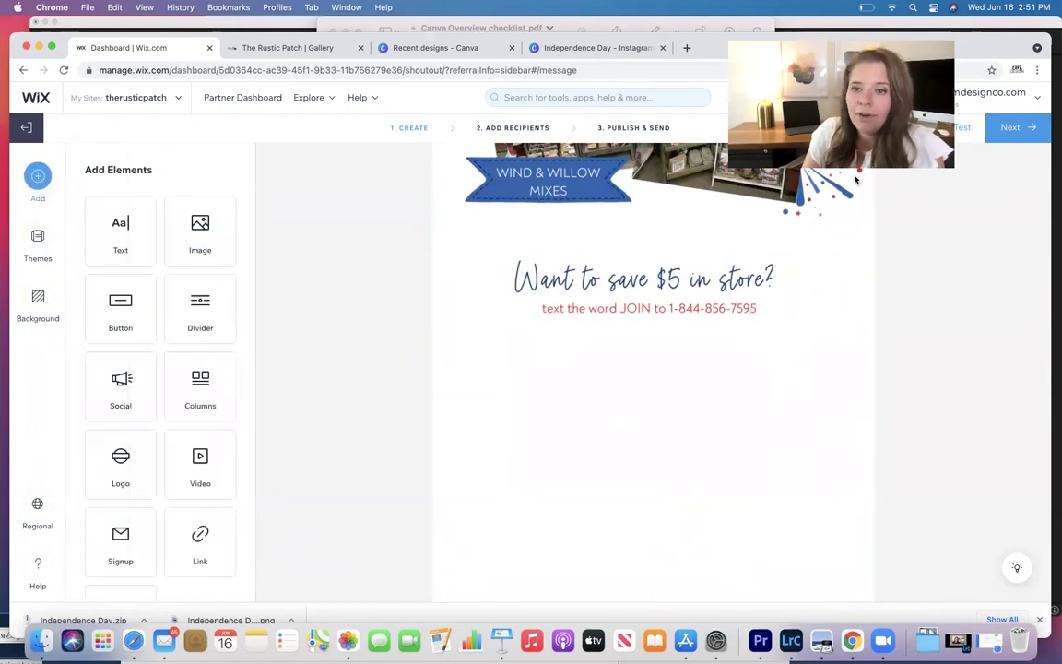
{"action": "left_click", "coordinate": [763, 243]}
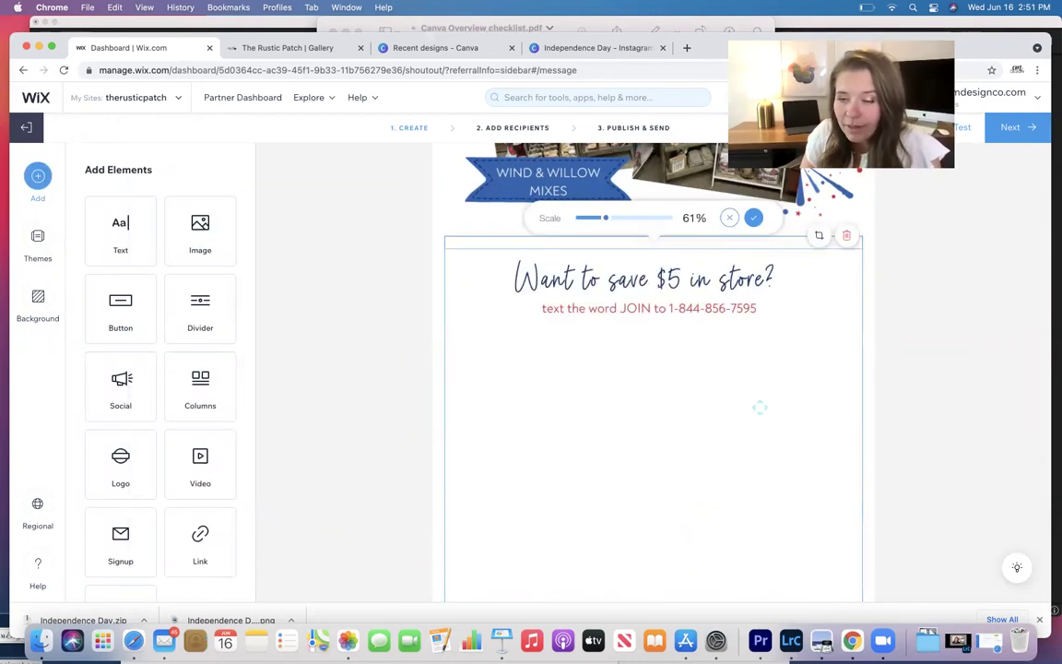
{"action": "scroll", "coordinate": [758, 405], "scroll_direction": "down", "scroll_amount": 2}
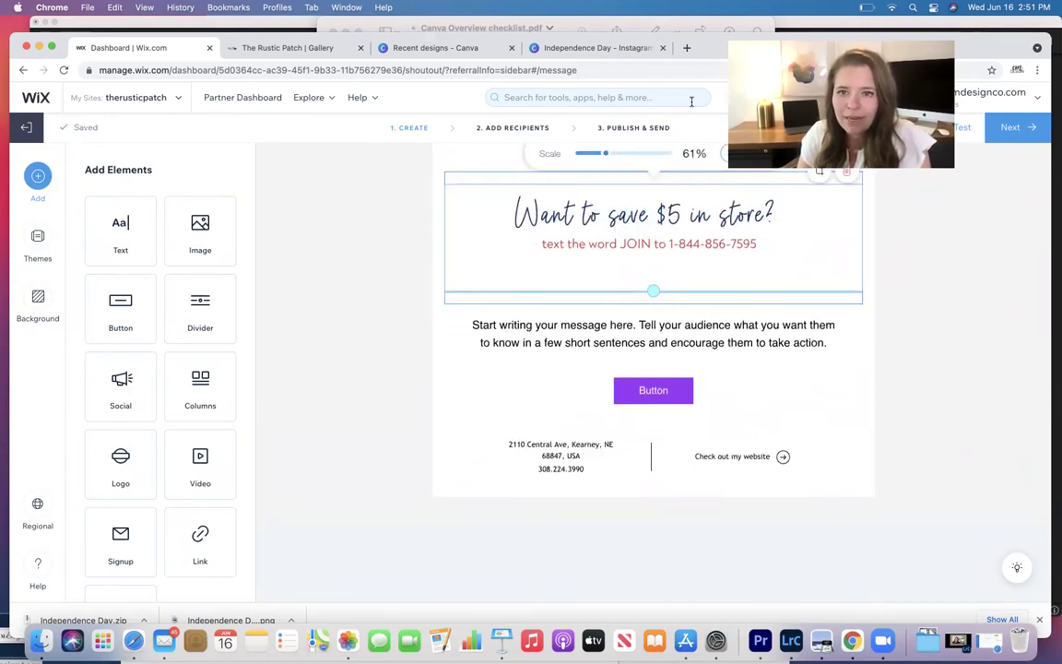
{"action": "scroll", "coordinate": [753, 243], "scroll_direction": "up", "scroll_amount": 3}
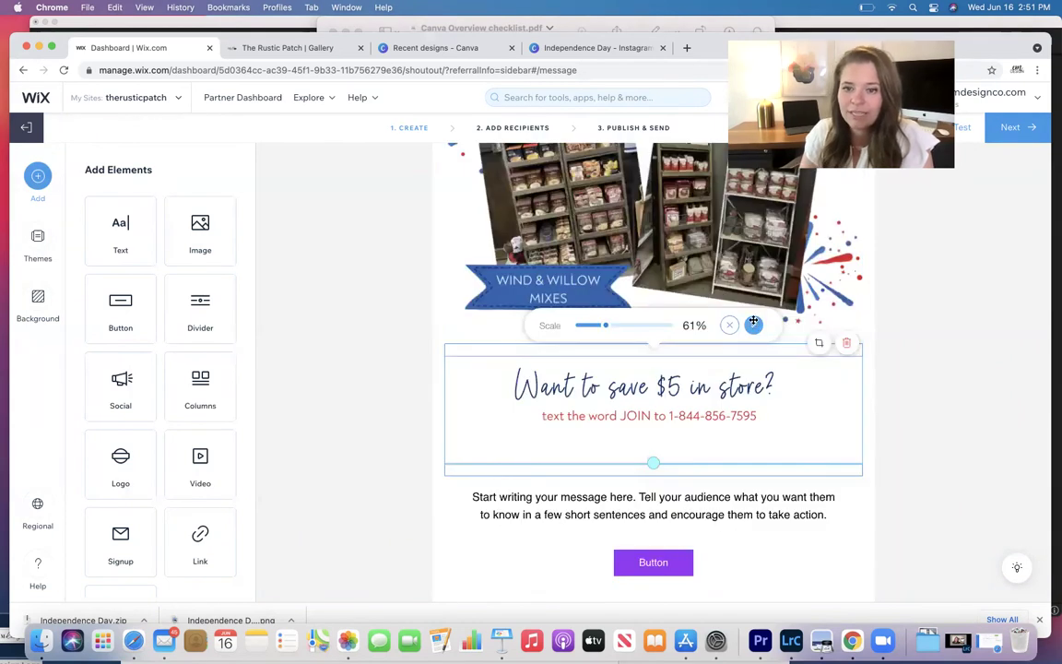
{"action": "left_click", "coordinate": [753, 323]}
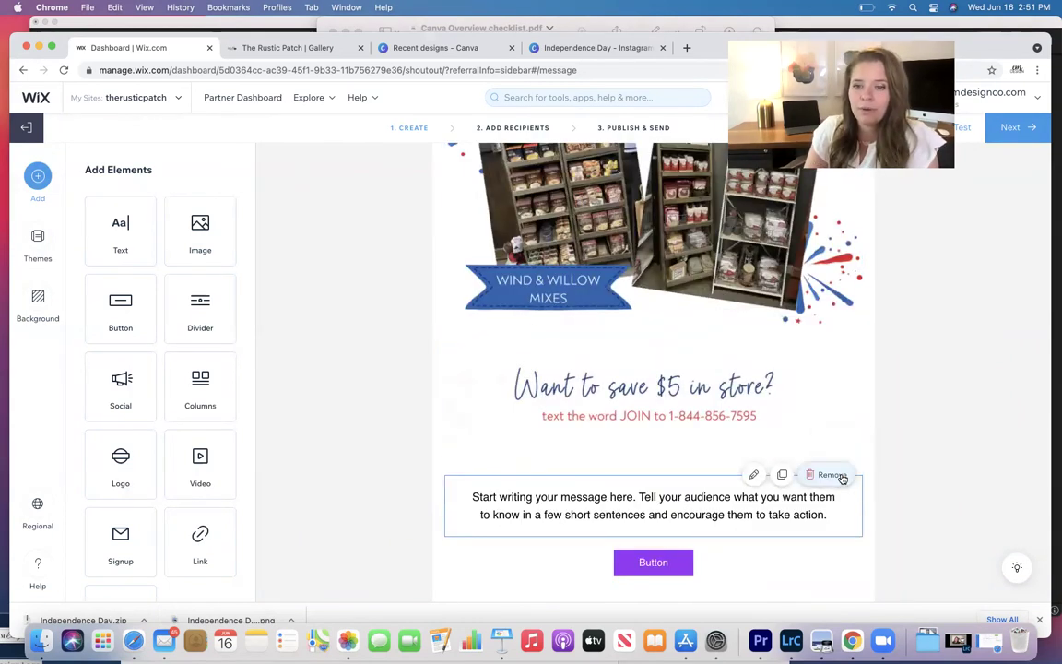
{"action": "left_click", "coordinate": [841, 477]}
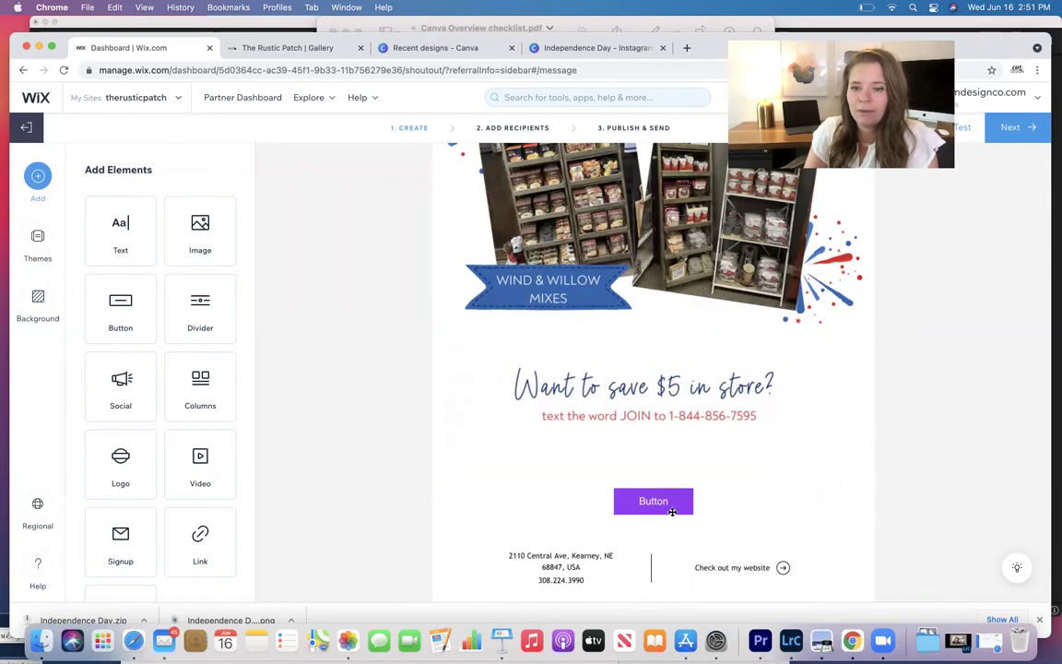
{"action": "left_click", "coordinate": [669, 513]}
Step: Relabel the closing button 'Shop All Items Online' and link it to therusticpatch.com
{"action": "left_click", "coordinate": [142, 281]}
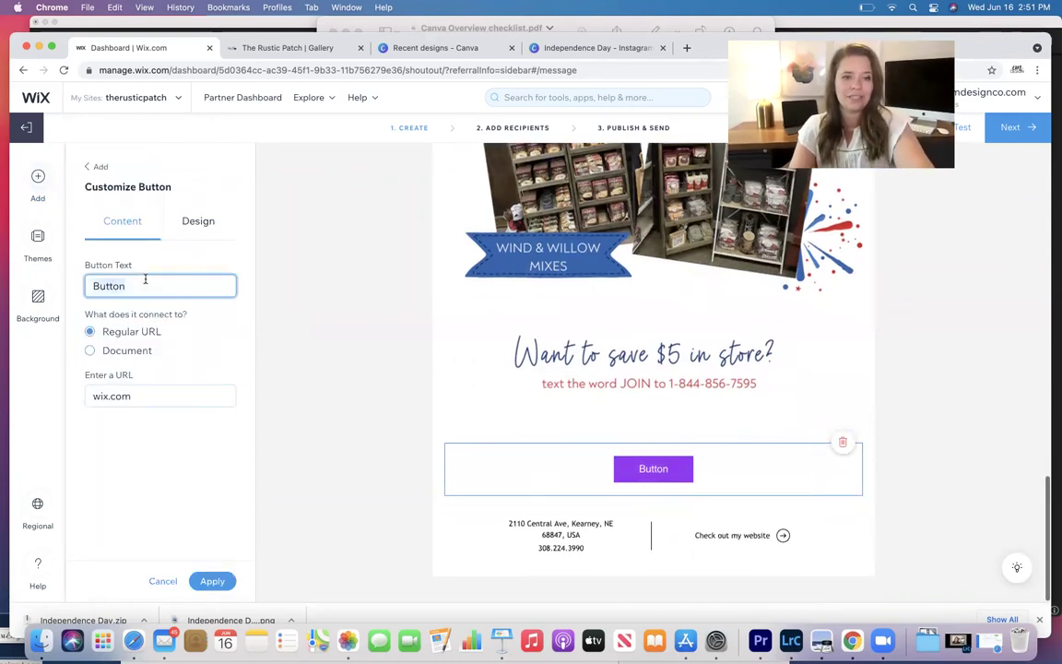
{"action": "type", "text": "Shop a="}
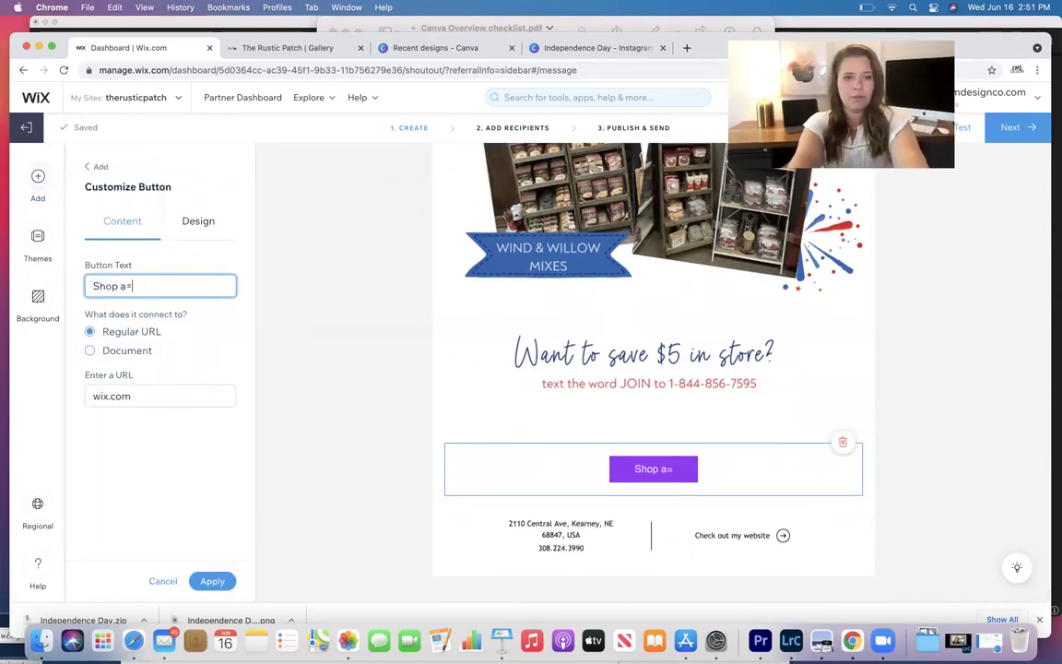
{"action": "key", "text": "BackSpace"}
{"action": "key", "text": "BackSpace"}
{"action": "type", "text": "All Items Online"}
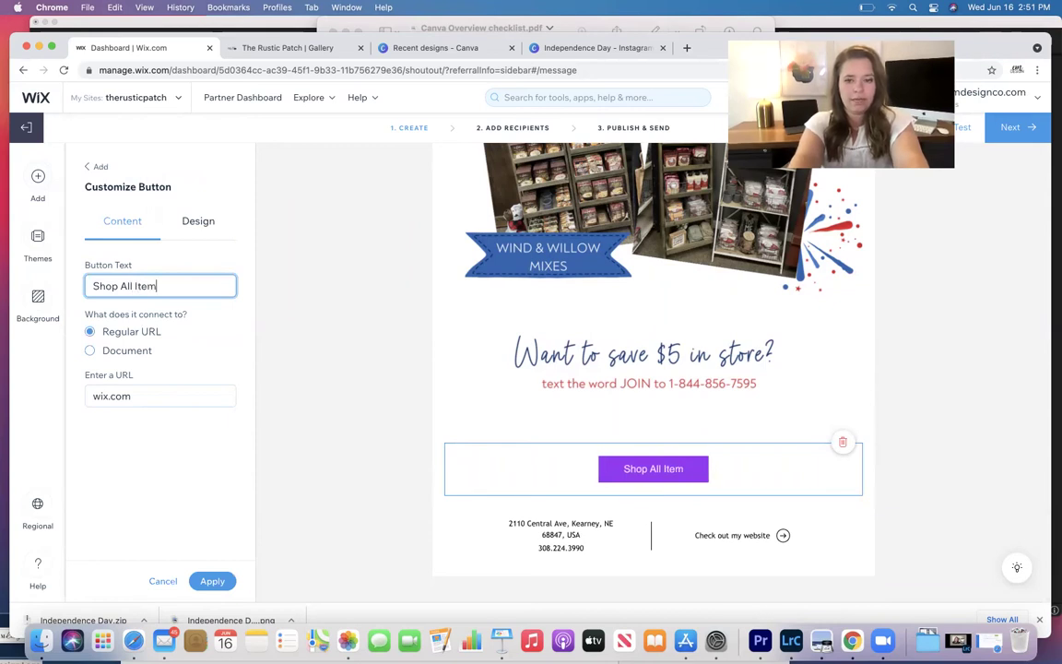
{"action": "triple_click", "coordinate": [102, 395]}
{"action": "type", "text": "therus"}
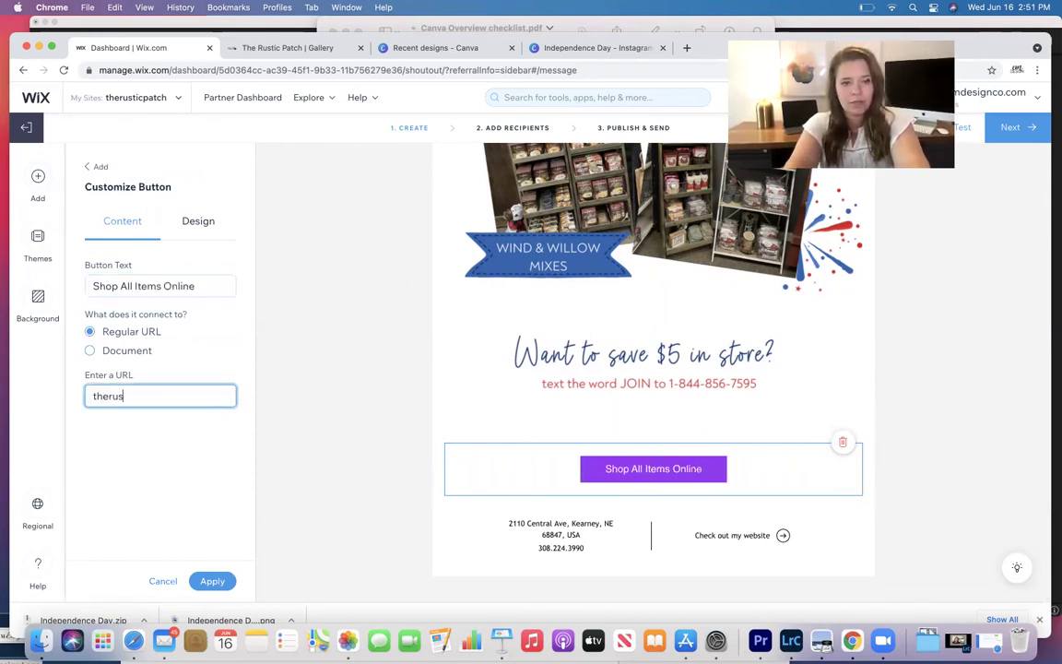
{"action": "type", "text": "ticpatch.com/shop"}
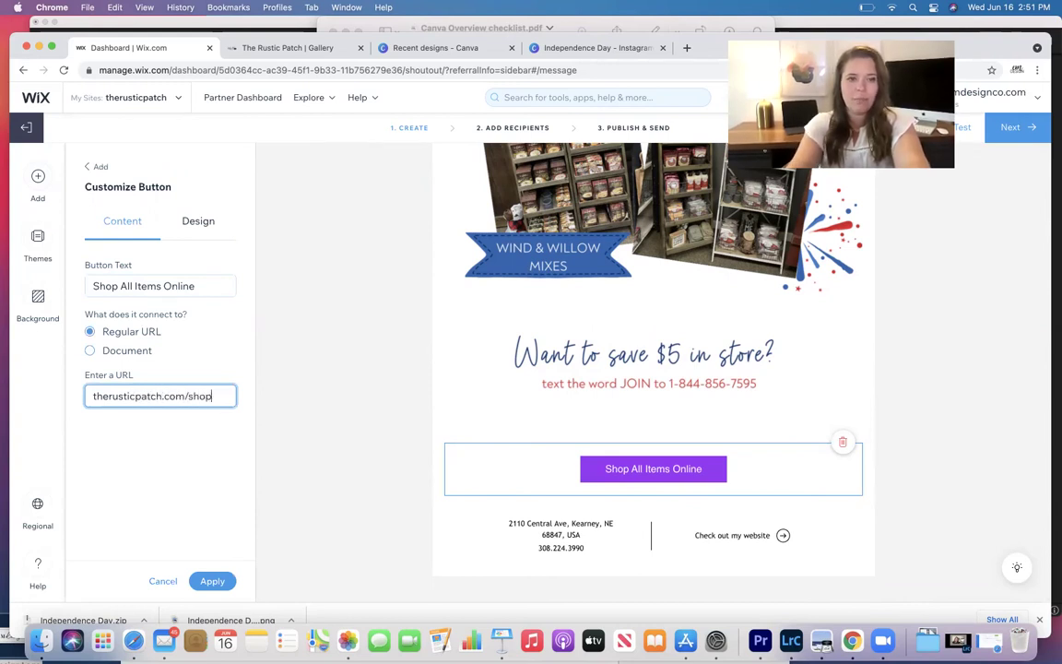
Step: Set the button's fill colour to black (#000000) and finish editing it
{"action": "left_click", "coordinate": [198, 221]}
{"action": "left_click", "coordinate": [208, 385]}
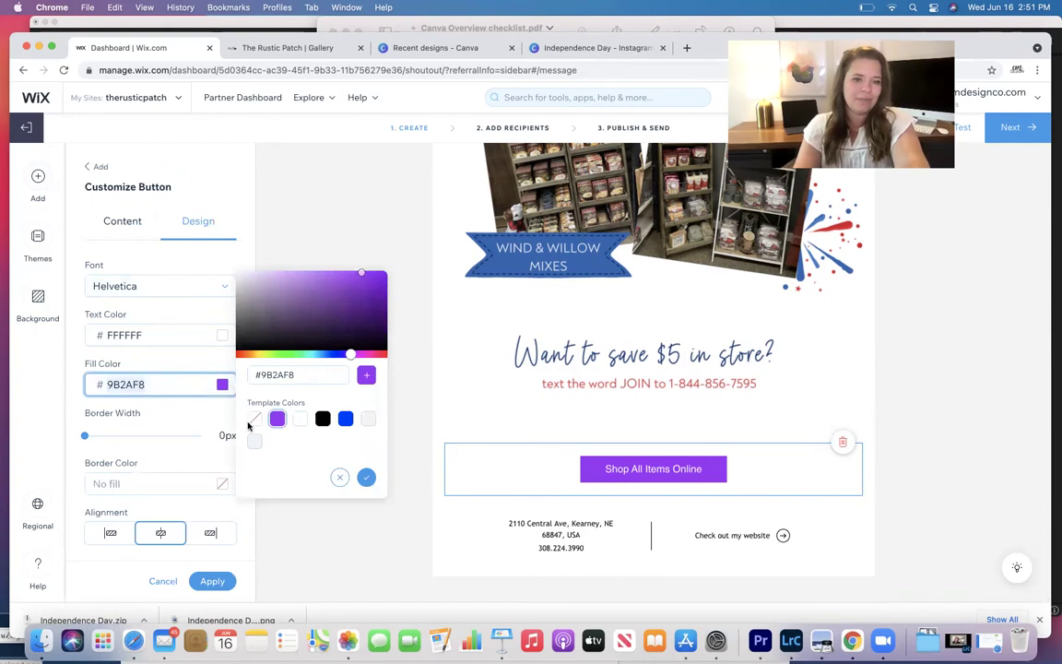
{"action": "left_click", "coordinate": [323, 419]}
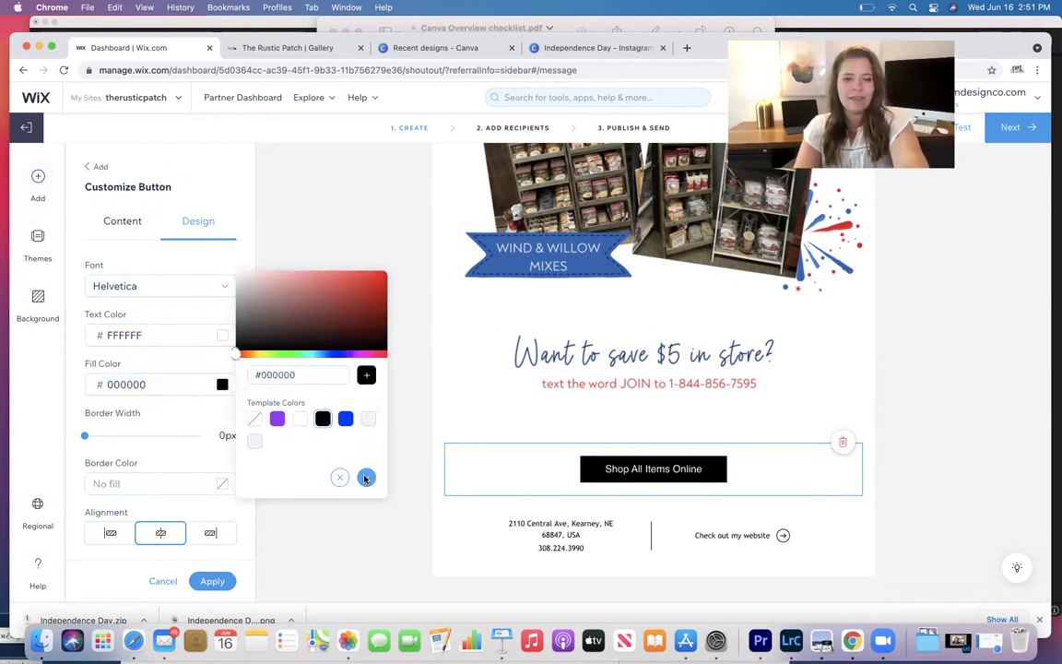
{"action": "left_click", "coordinate": [365, 478]}
{"action": "left_click", "coordinate": [214, 579]}
{"action": "scroll", "coordinate": [615, 400], "scroll_direction": "up", "scroll_amount": 5}
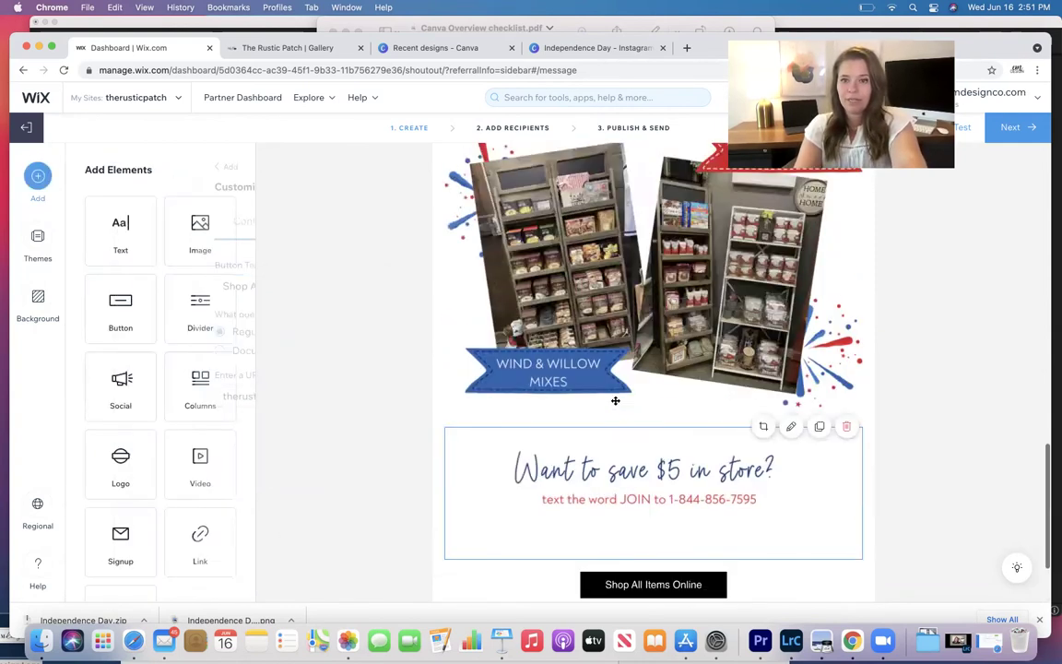
{"action": "scroll", "coordinate": [615, 400], "scroll_direction": "up", "scroll_amount": 10}
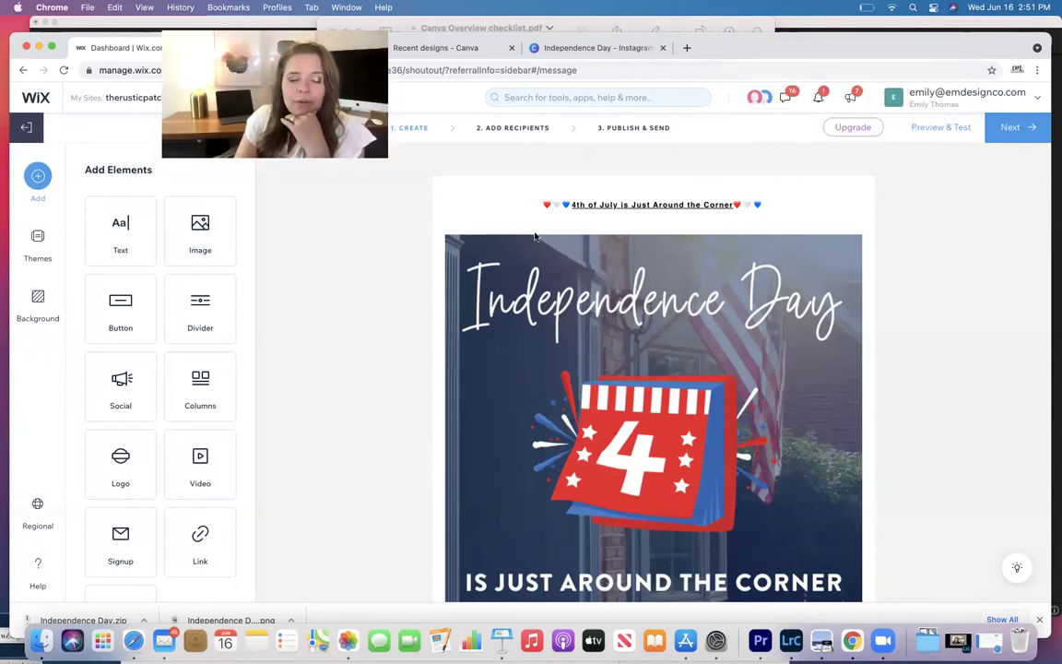
Step: Select the 4th of July headline and open the email's Preview & Test view
{"action": "left_click", "coordinate": [683, 206]}
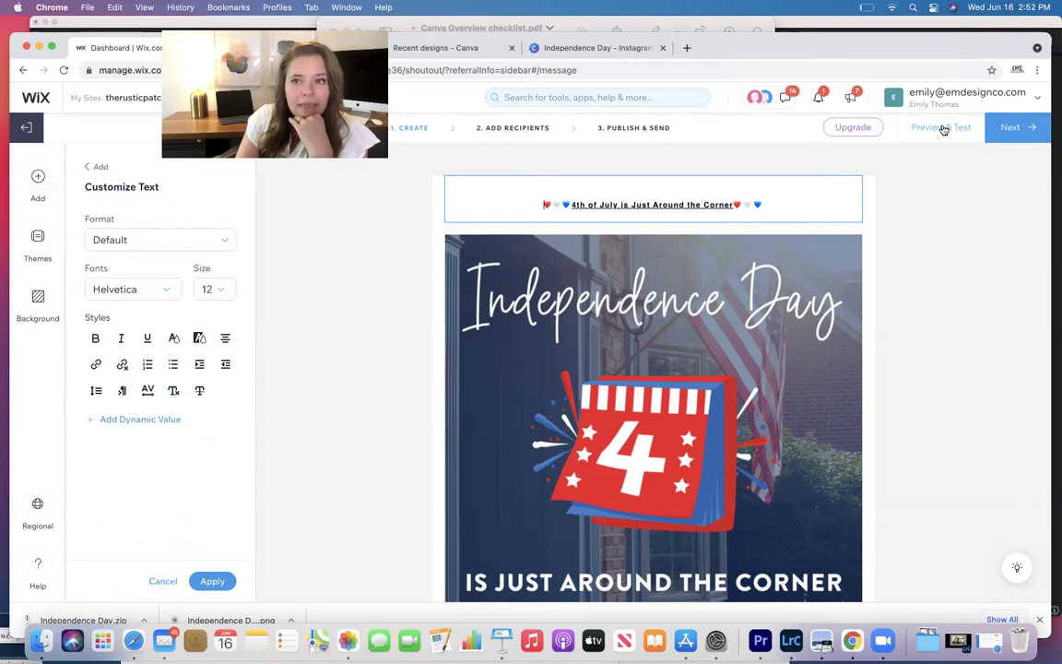
{"action": "left_click", "coordinate": [927, 130]}
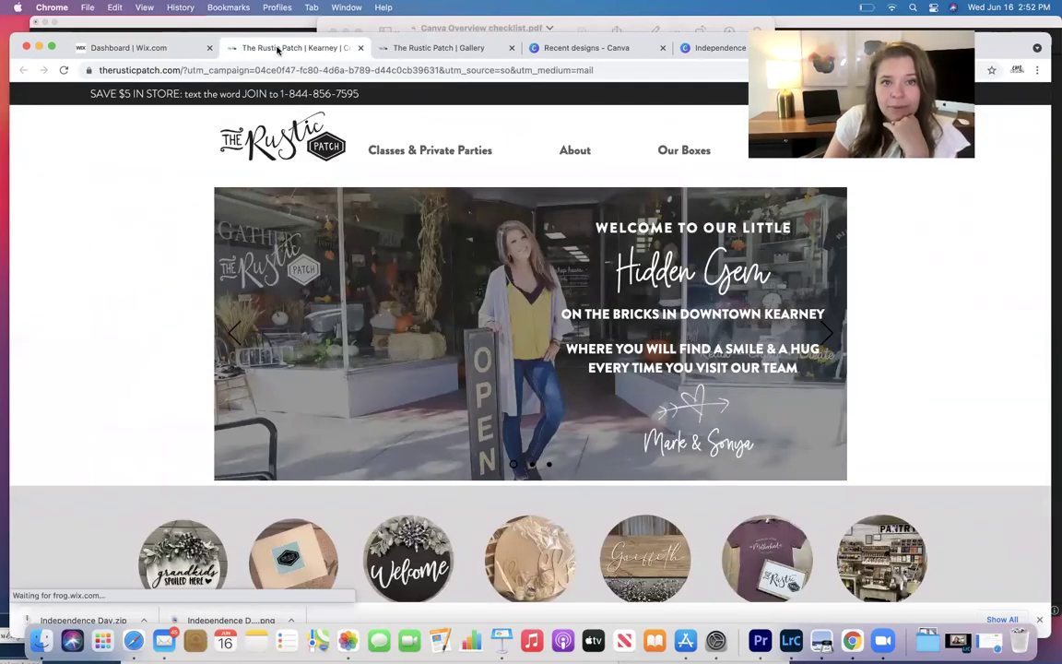
Step: Test the Order Now button under the FREEDOM 1776 T SHIRT, then return to the email preview
{"action": "left_click", "coordinate": [151, 43]}
{"action": "scroll", "coordinate": [450, 314], "scroll_direction": "down", "scroll_amount": 3}
{"action": "scroll", "coordinate": [450, 314], "scroll_direction": "down", "scroll_amount": 5}
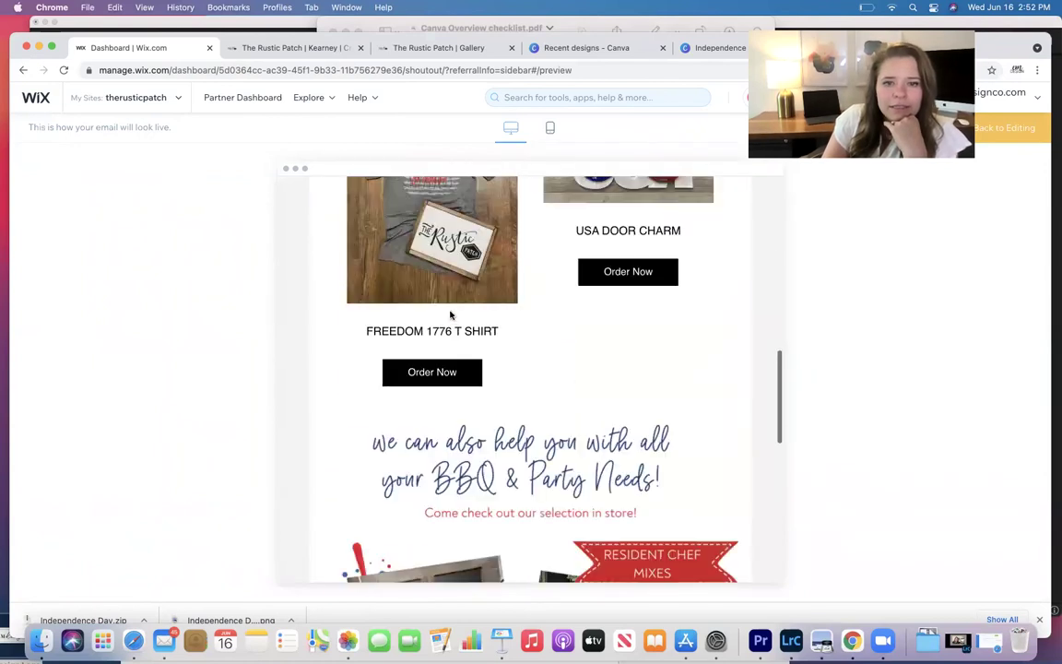
{"action": "left_click", "coordinate": [418, 371]}
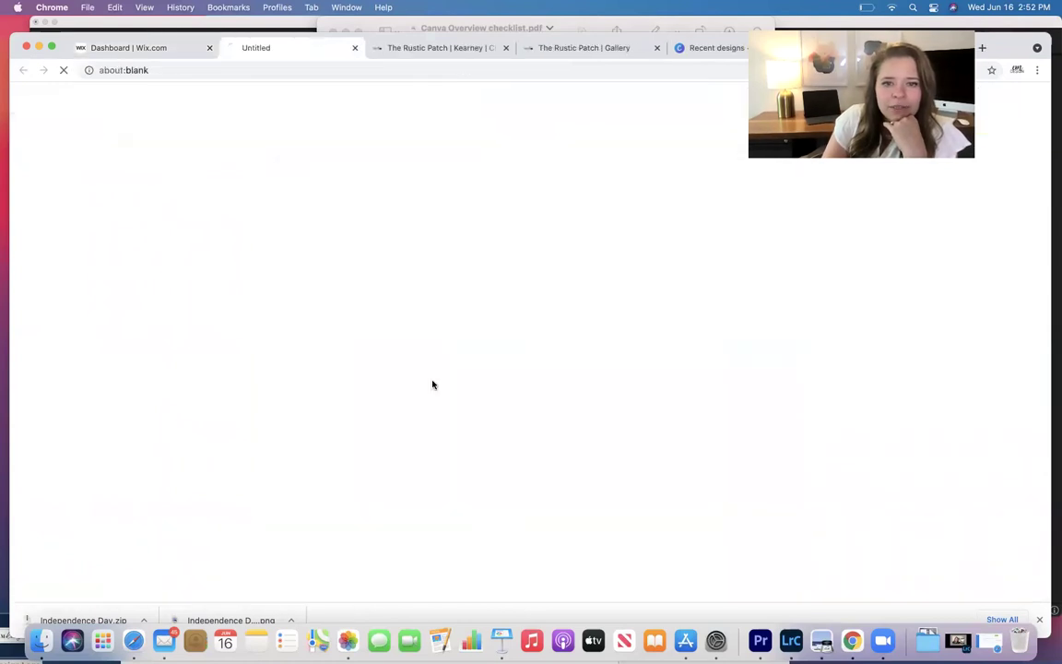
{"action": "left_click", "coordinate": [361, 48]}
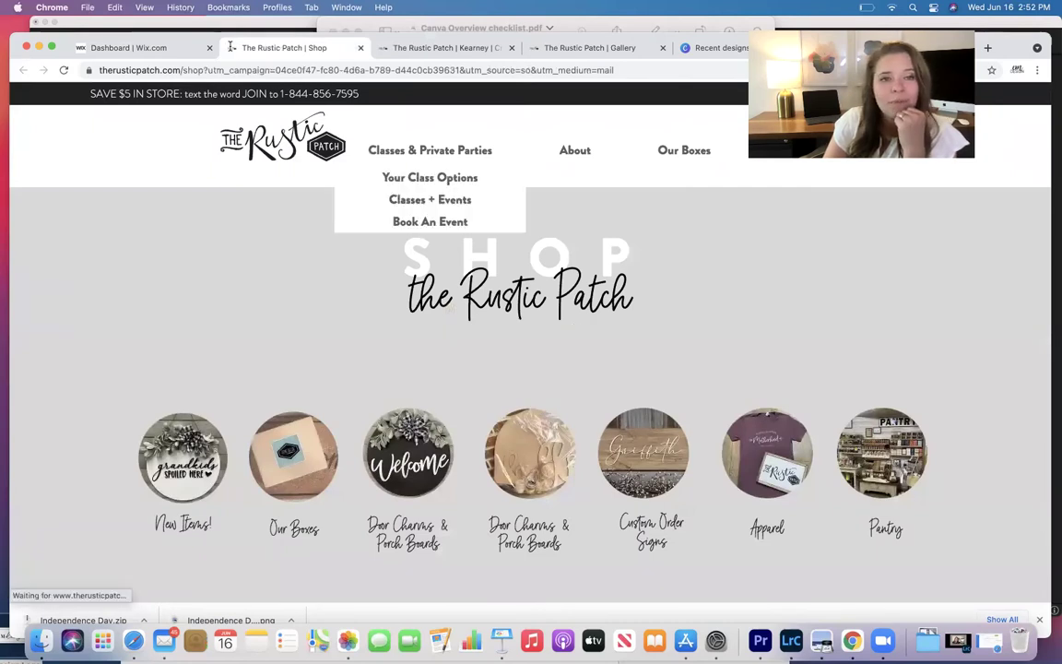
{"action": "left_click", "coordinate": [127, 48]}
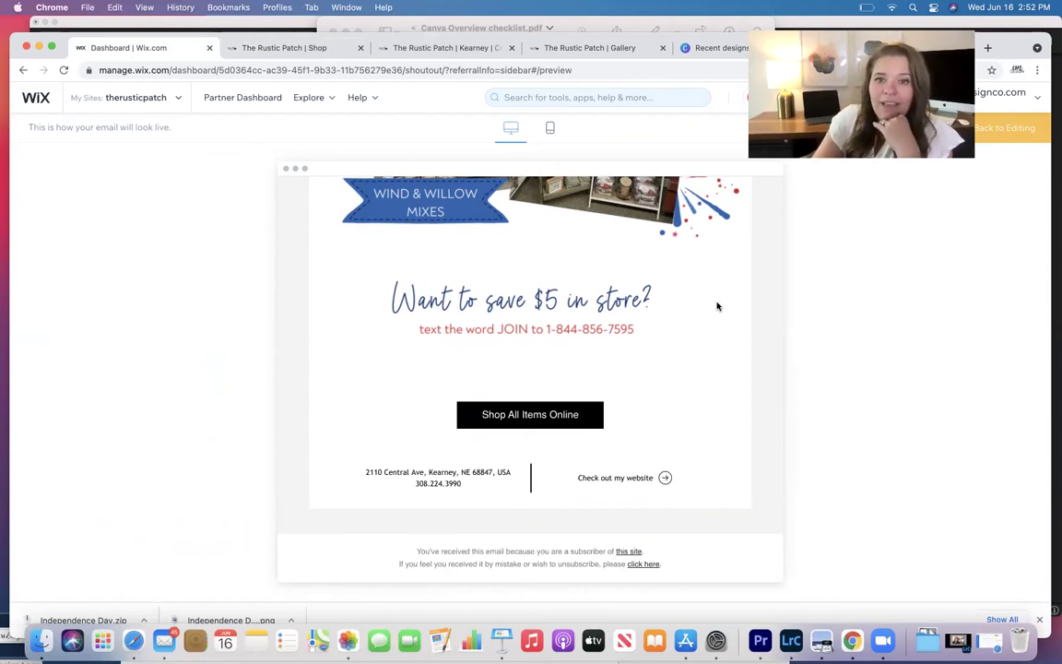
Step: Preview the 4th of July email in phone and desktop layouts, then return to the editor
{"action": "scroll", "coordinate": [717, 306], "scroll_direction": "up", "scroll_amount": 15}
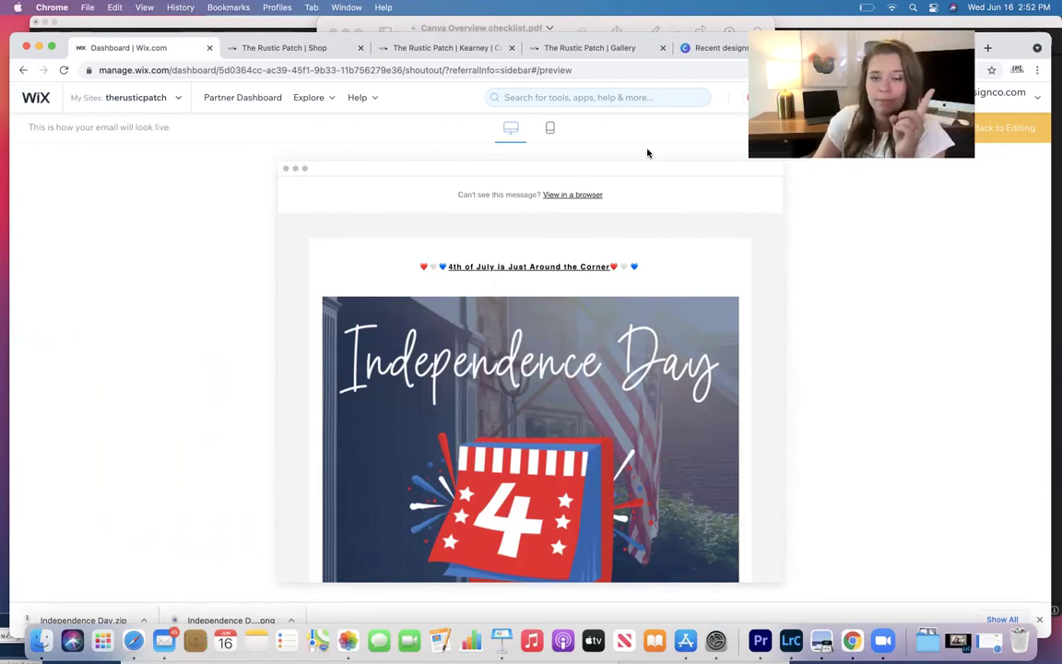
{"action": "left_click", "coordinate": [549, 128]}
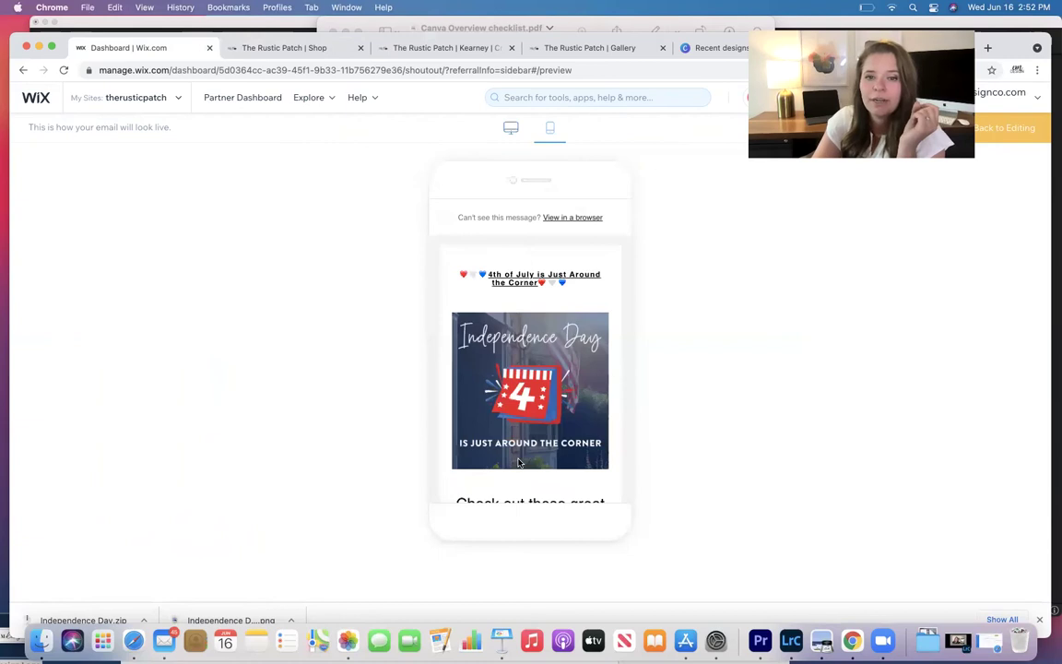
{"action": "scroll", "coordinate": [530, 343], "scroll_direction": "down", "scroll_amount": 1}
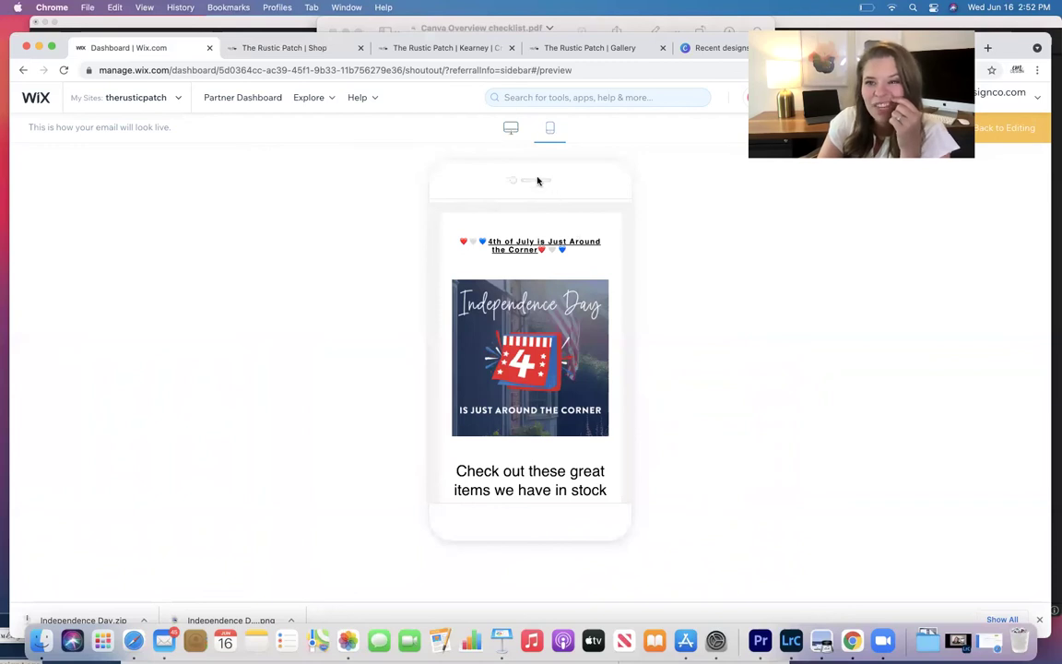
{"action": "left_click", "coordinate": [510, 129]}
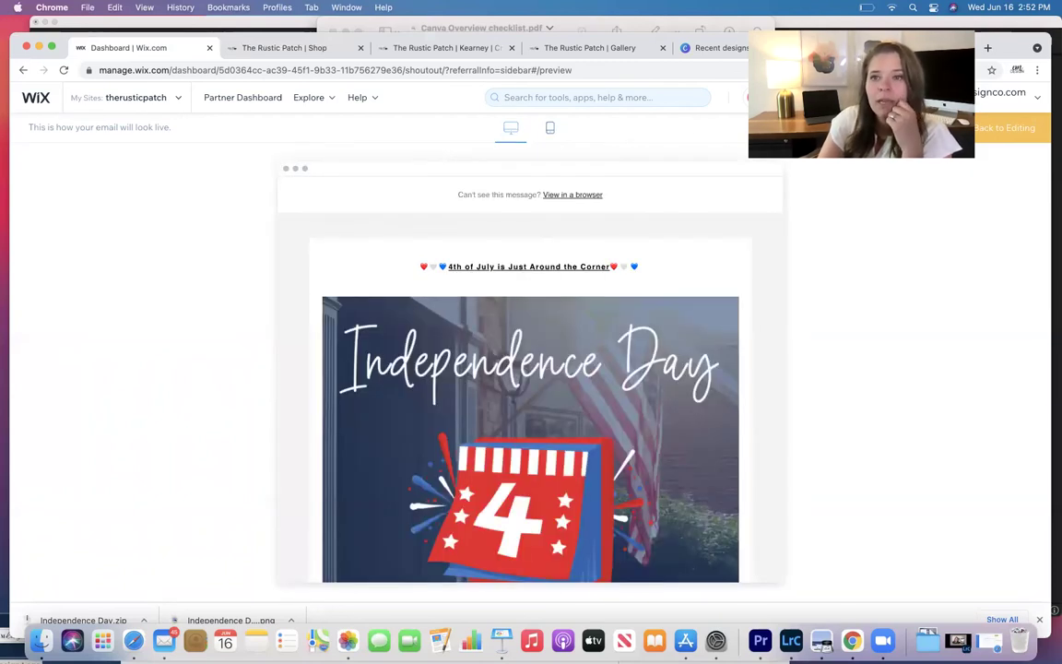
{"action": "left_click", "coordinate": [1000, 139]}
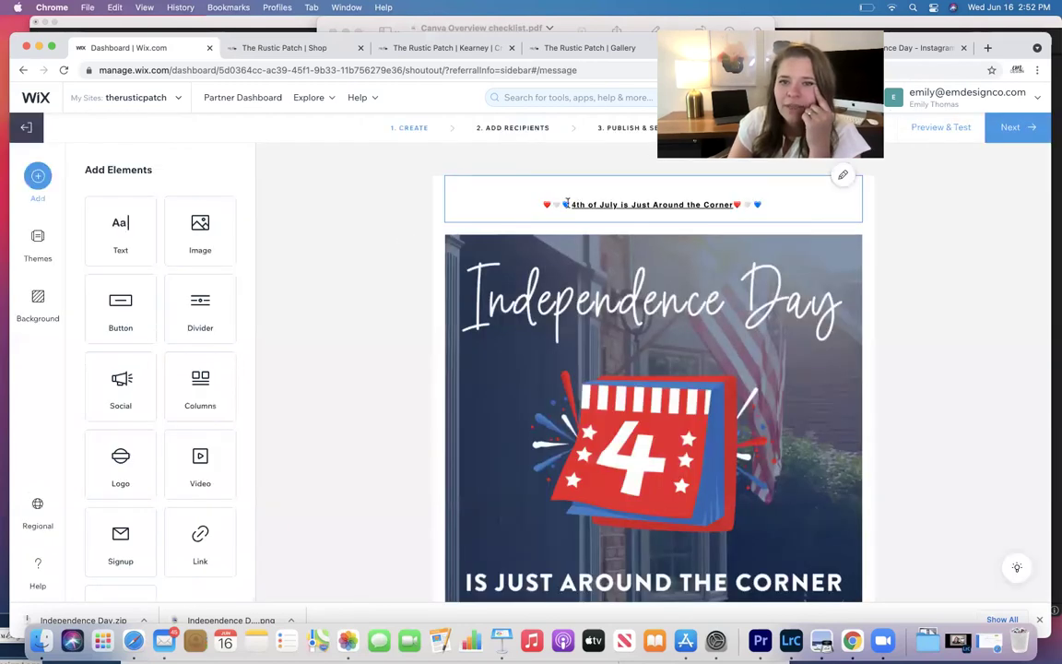
Step: Delete the heart emojis at both ends so the headline reads '4th of July is Just Around the Corner'
{"action": "left_click", "coordinate": [568, 204]}
{"action": "key", "text": "BackSpace"}
{"action": "key", "text": "BackSpace"}
{"action": "key", "text": "BackSpace"}
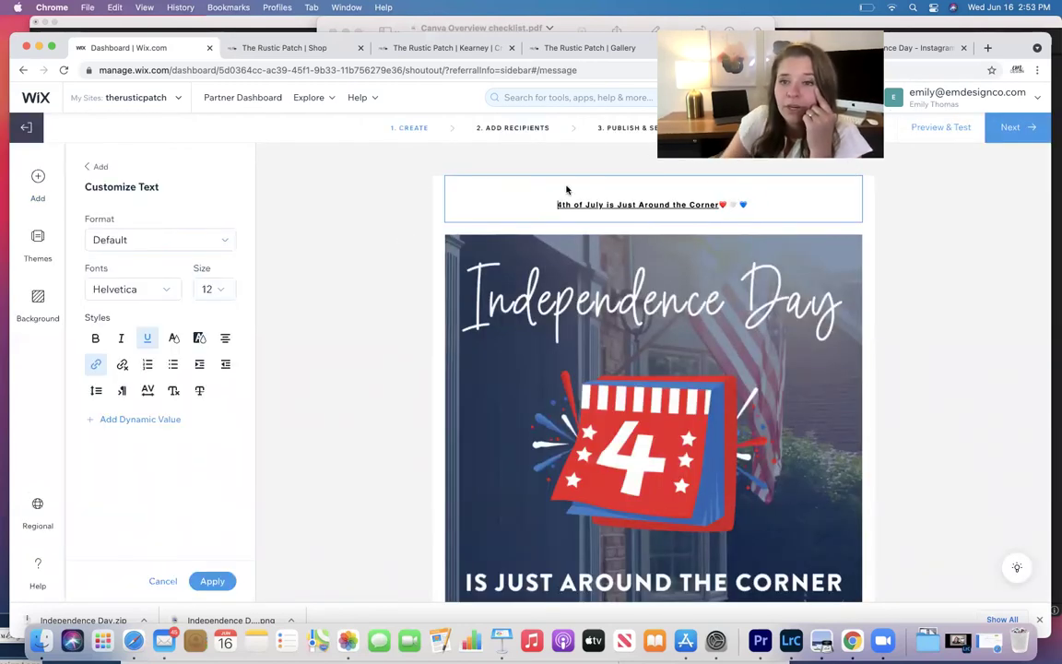
{"action": "left_click", "coordinate": [801, 202]}
{"action": "key", "text": "BackSpace"}
{"action": "key", "text": "BackSpace"}
{"action": "key", "text": "BackSpace"}
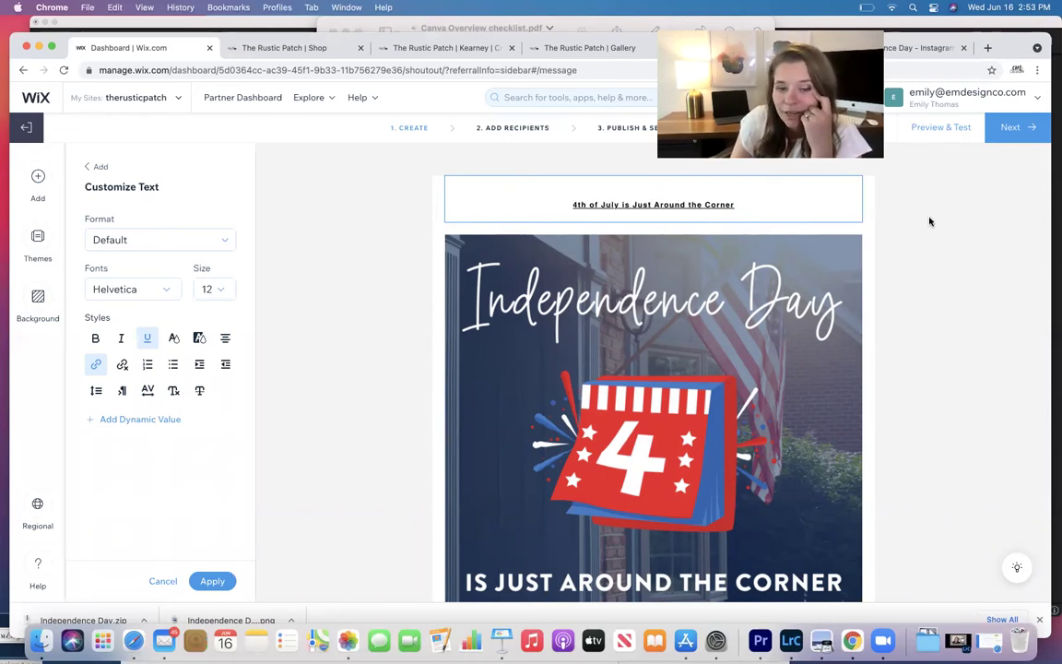
{"action": "left_click", "coordinate": [213, 581]}
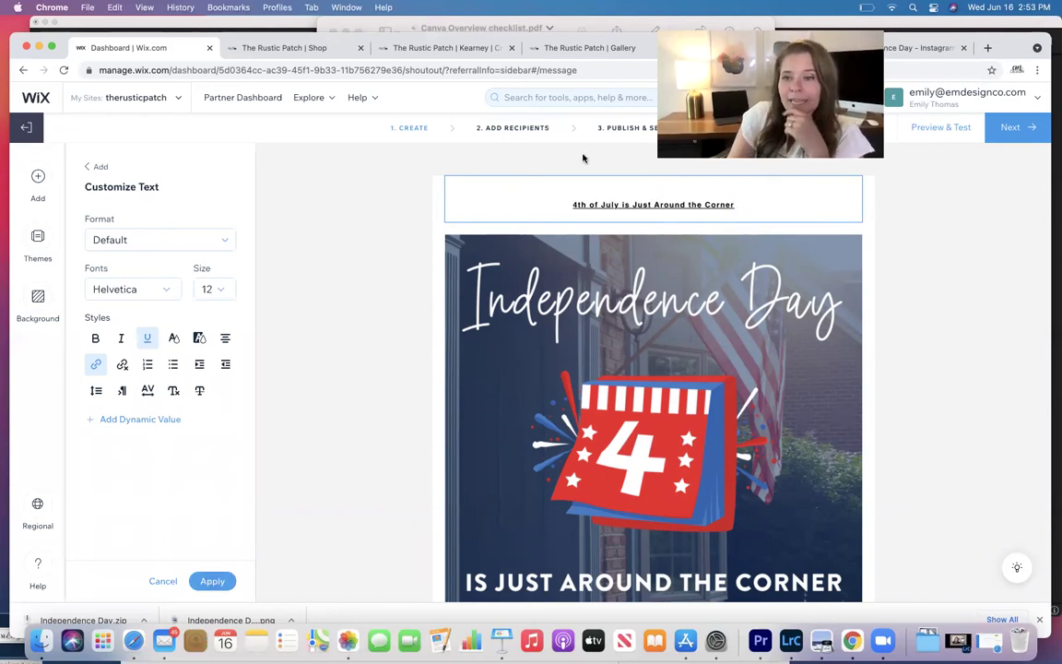
Step: Preview the heart-free email, scrolling through the phone layout before switching back to desktop
{"action": "left_click", "coordinate": [938, 129]}
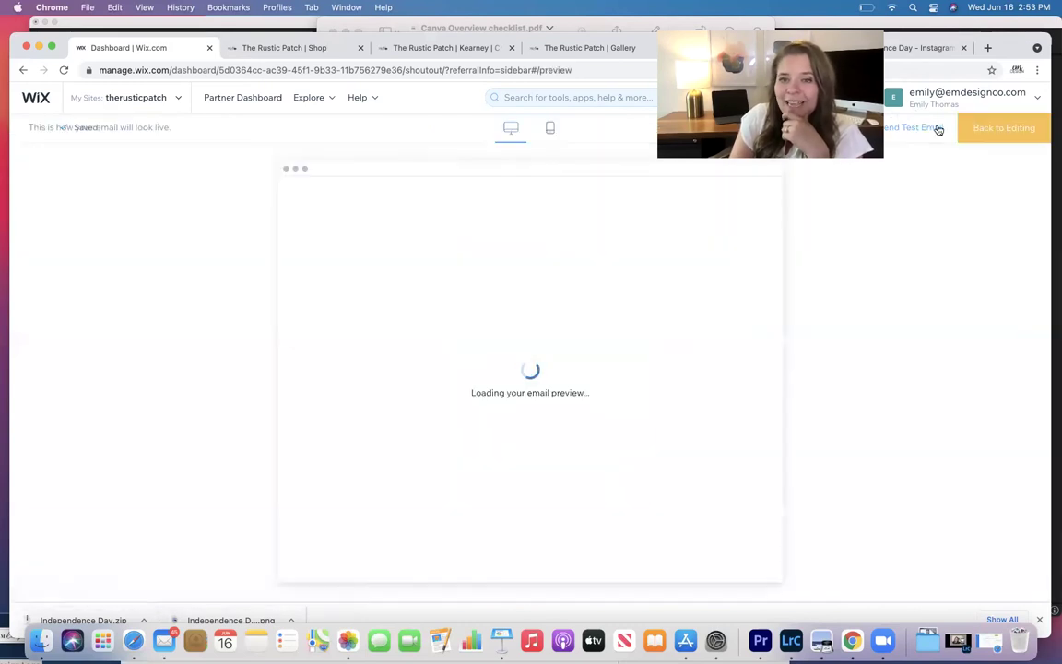
{"action": "left_click", "coordinate": [549, 132]}
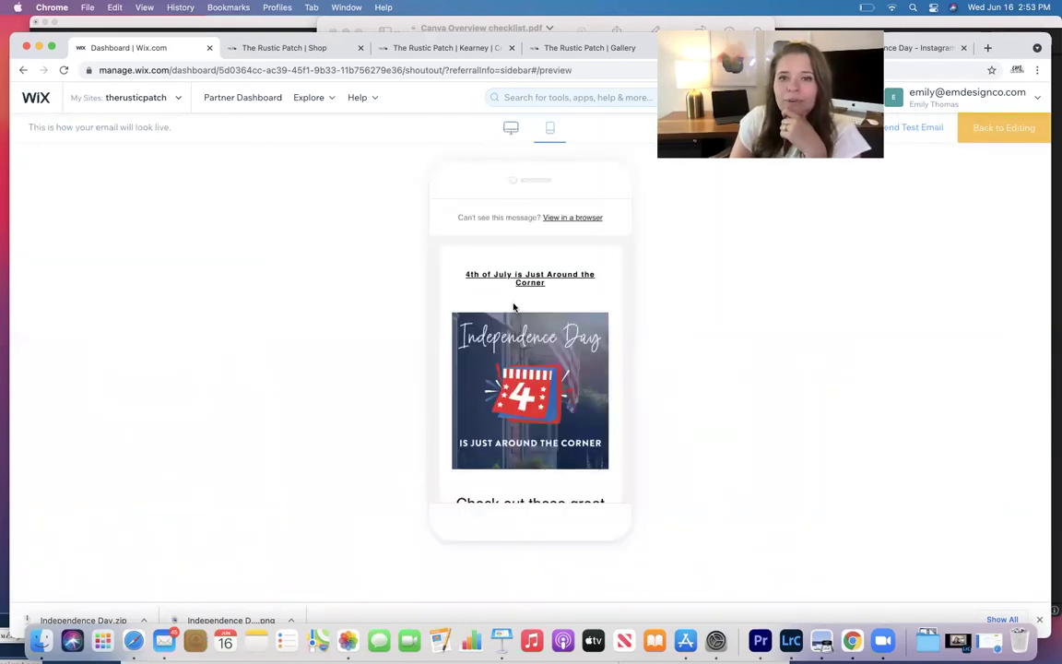
{"action": "scroll", "coordinate": [576, 329], "scroll_direction": "down", "scroll_amount": 5}
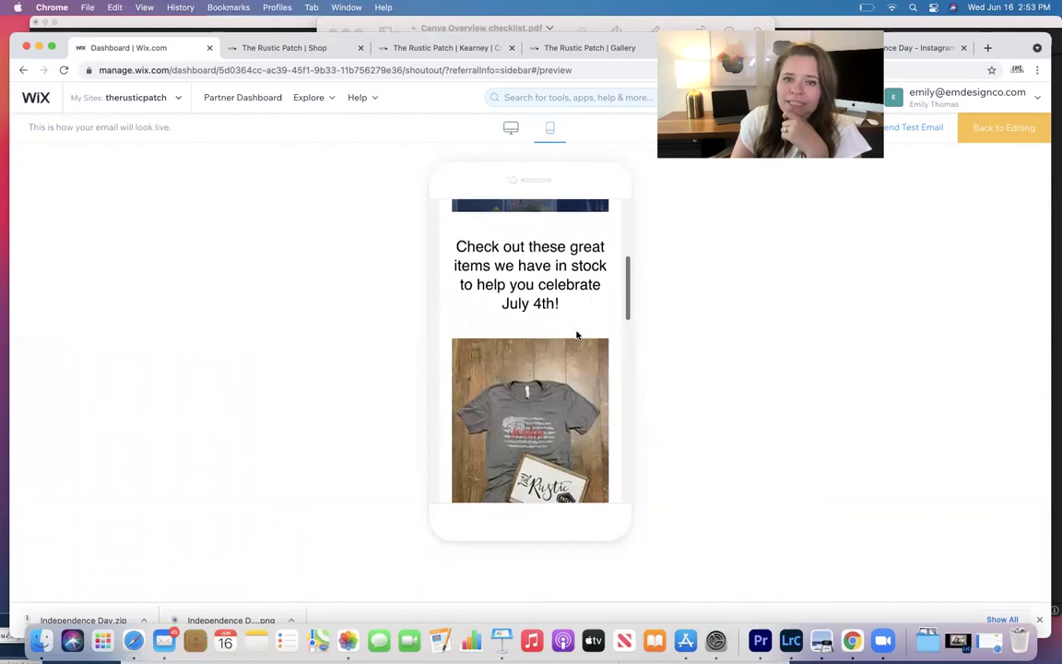
{"action": "scroll", "coordinate": [576, 332], "scroll_direction": "down", "scroll_amount": 10}
{"action": "scroll", "coordinate": [577, 337], "scroll_direction": "up", "scroll_amount": 15}
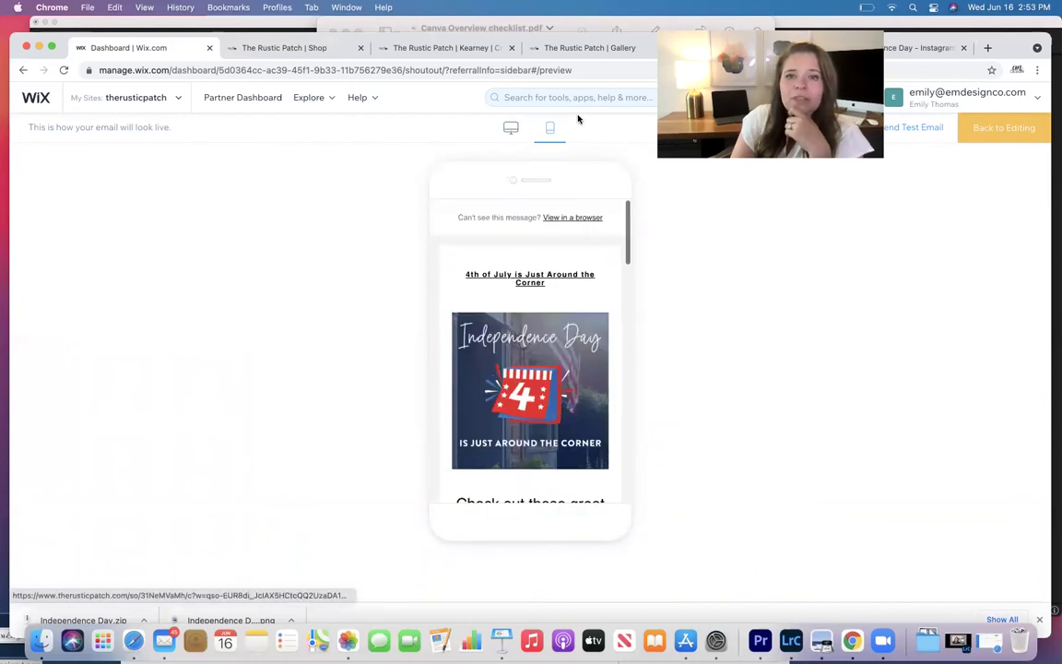
{"action": "left_click", "coordinate": [512, 134]}
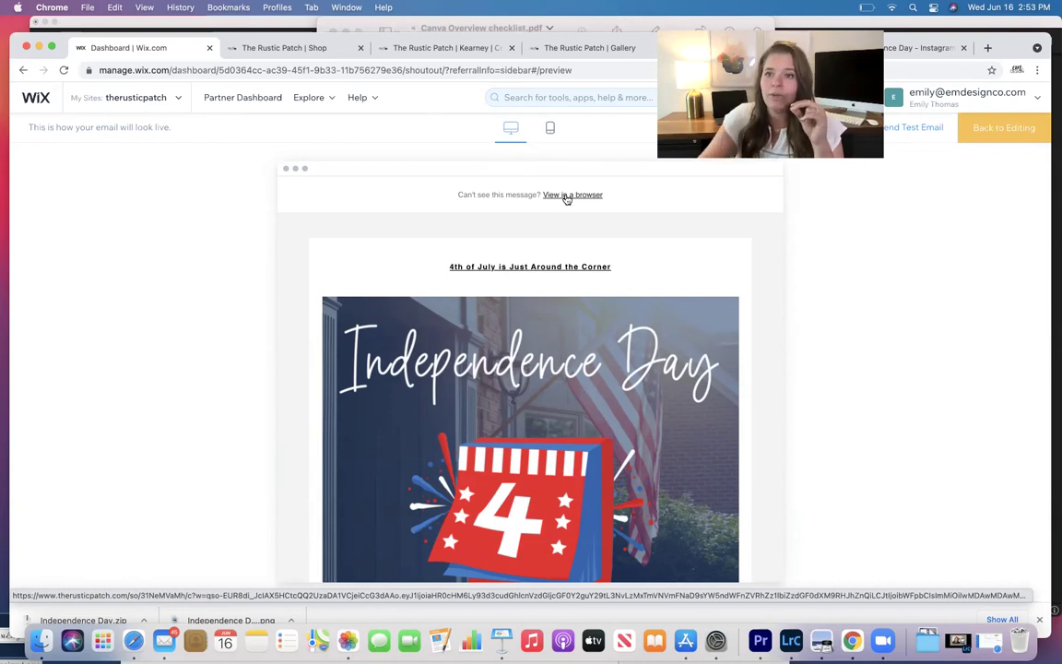
Step: Send a test of the campaign email and open it as a web page
{"action": "left_click", "coordinate": [908, 128]}
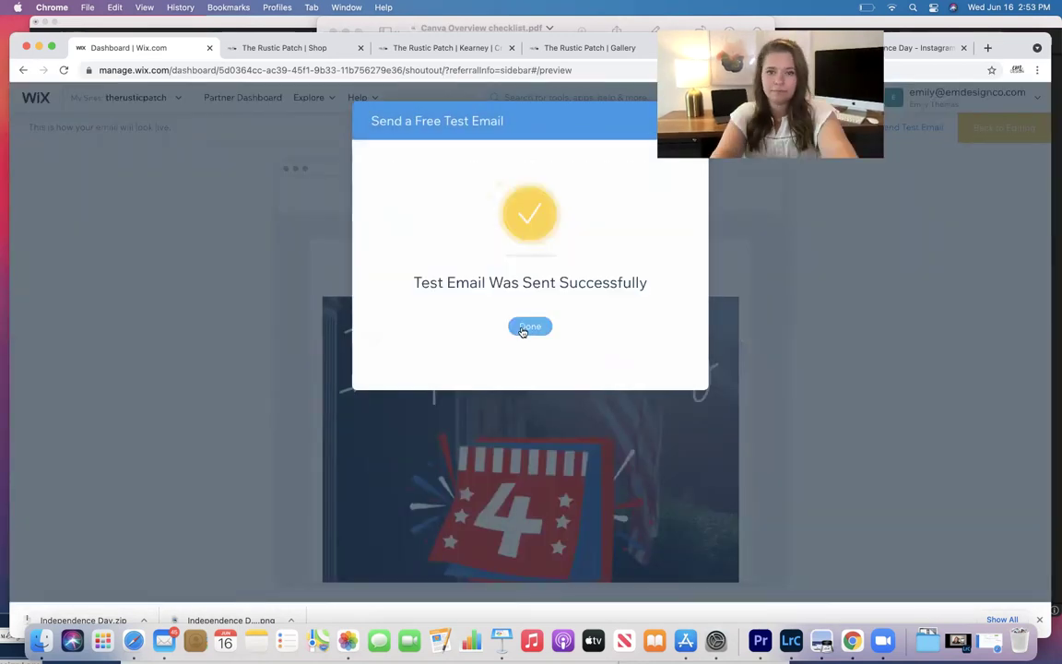
{"action": "left_click", "coordinate": [524, 326]}
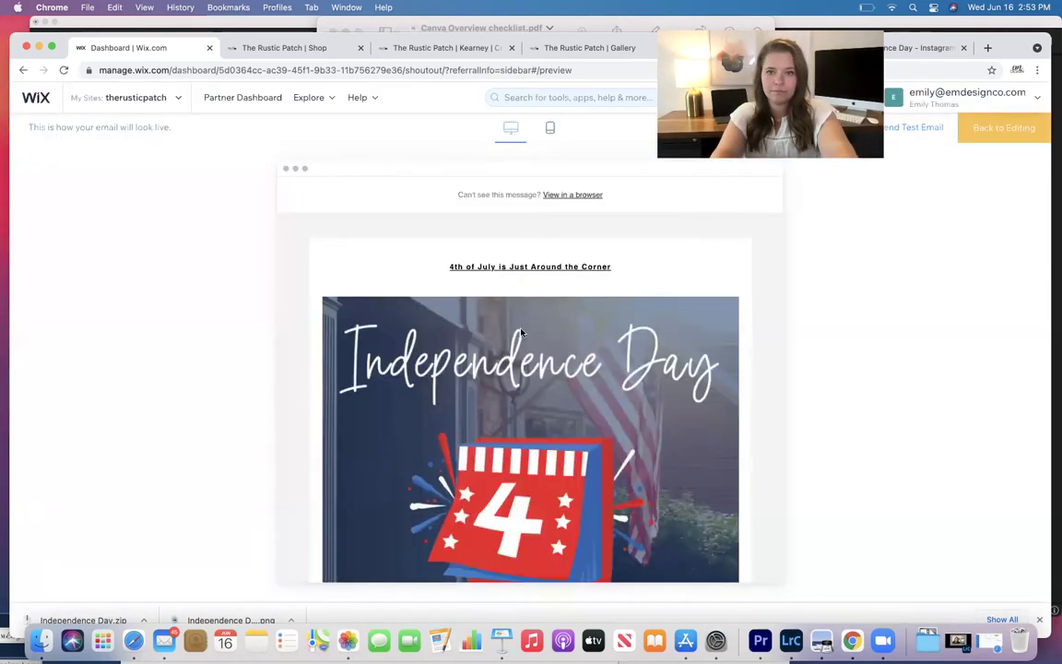
{"action": "left_click", "coordinate": [572, 195]}
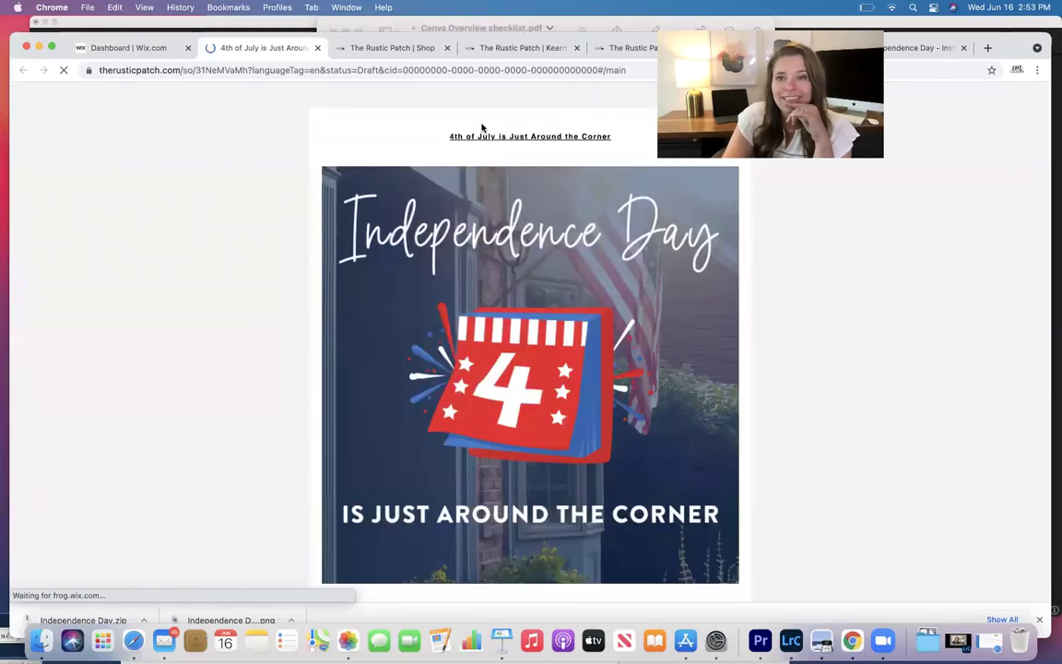
Step: Share the email's web page to the iPhone via File > Share > AirDrop
{"action": "left_click", "coordinate": [470, 74]}
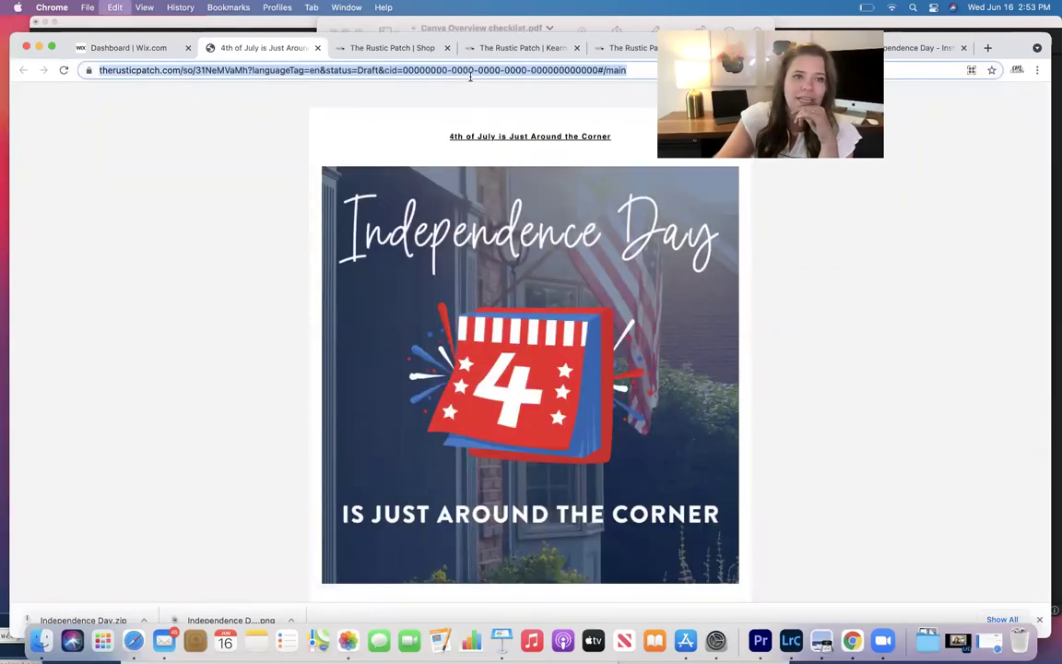
{"action": "left_click", "coordinate": [88, 7]}
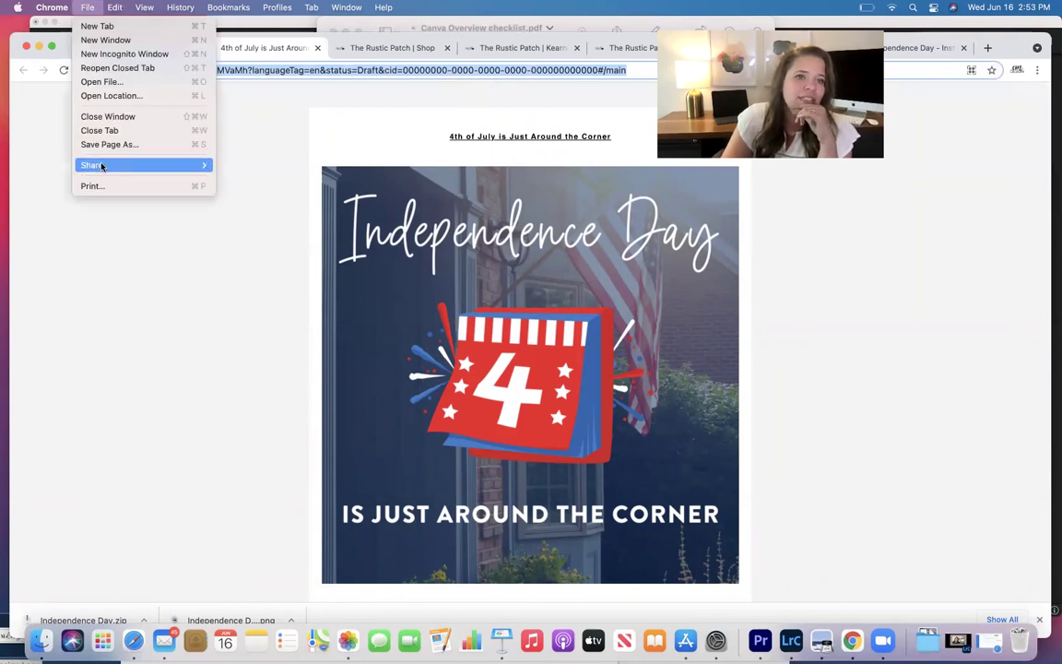
{"action": "mouse_move", "coordinate": [102, 166]}
{"action": "left_click", "coordinate": [277, 197]}
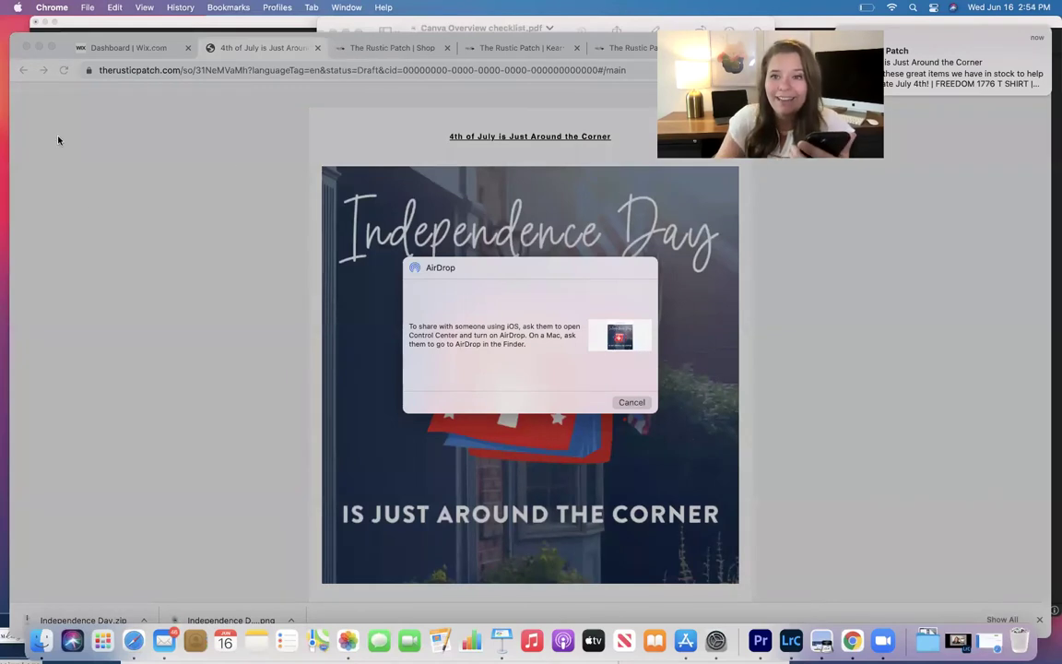
{"action": "left_click", "coordinate": [445, 299]}
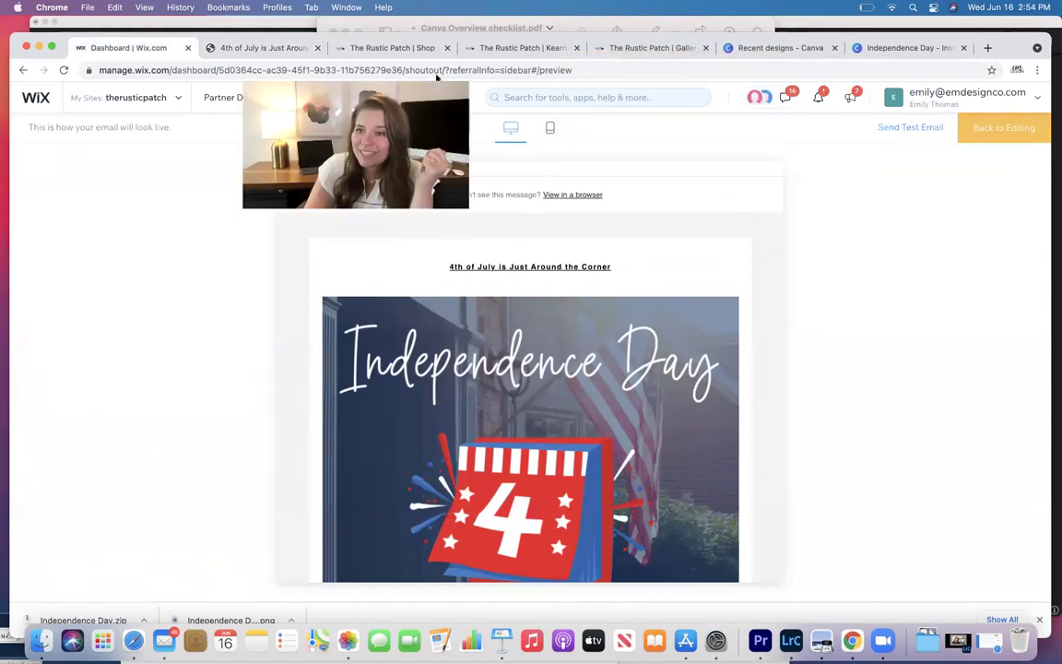
Step: Address the campaign to All (2442) contacts including inactive ones, then reach Publish & Send
{"action": "left_click", "coordinate": [1008, 132]}
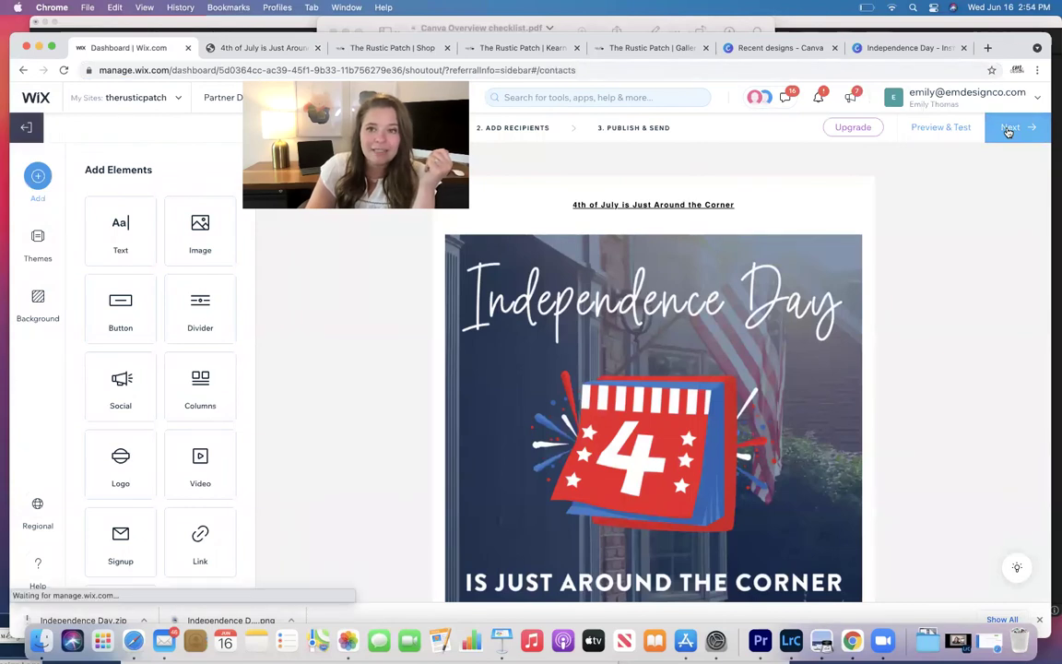
{"action": "left_click", "coordinate": [1011, 128]}
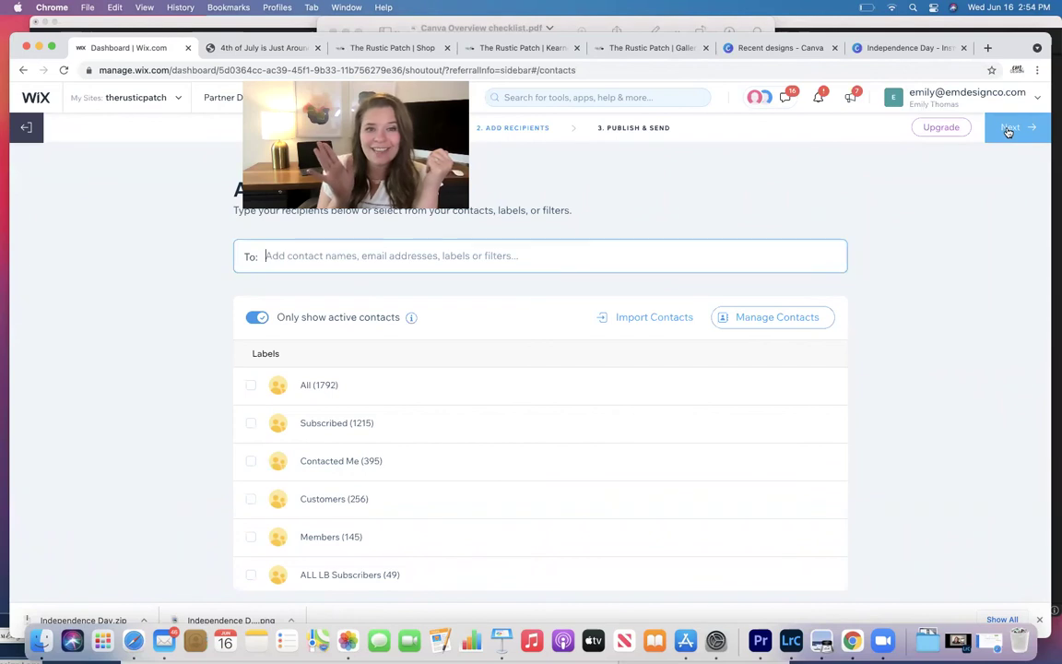
{"action": "left_click", "coordinate": [256, 317]}
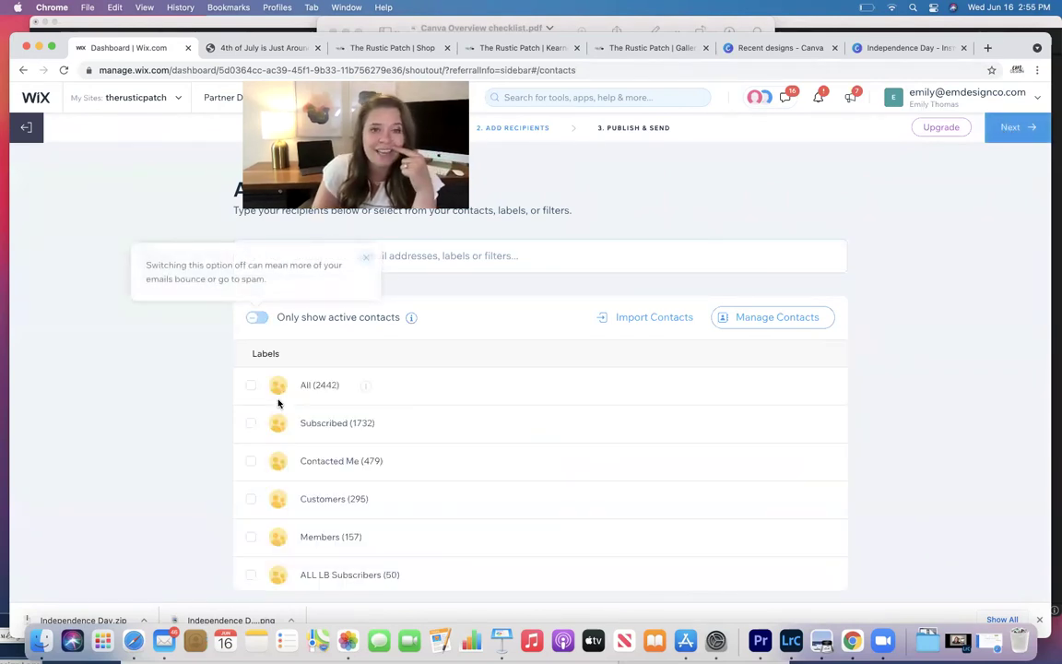
{"action": "left_click", "coordinate": [251, 386]}
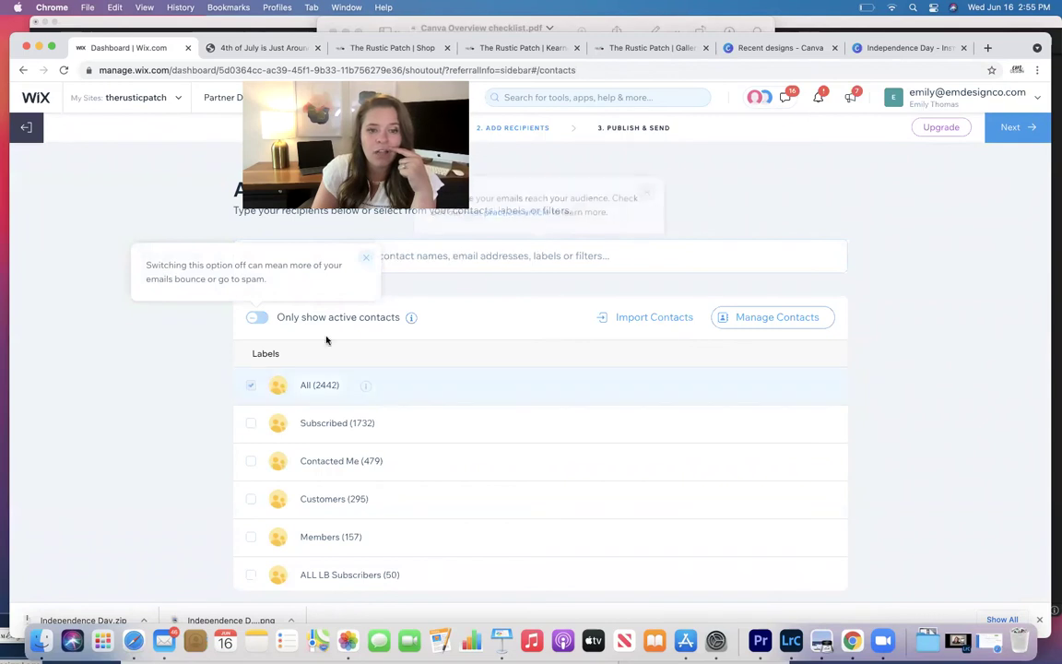
{"action": "left_click", "coordinate": [1007, 129]}
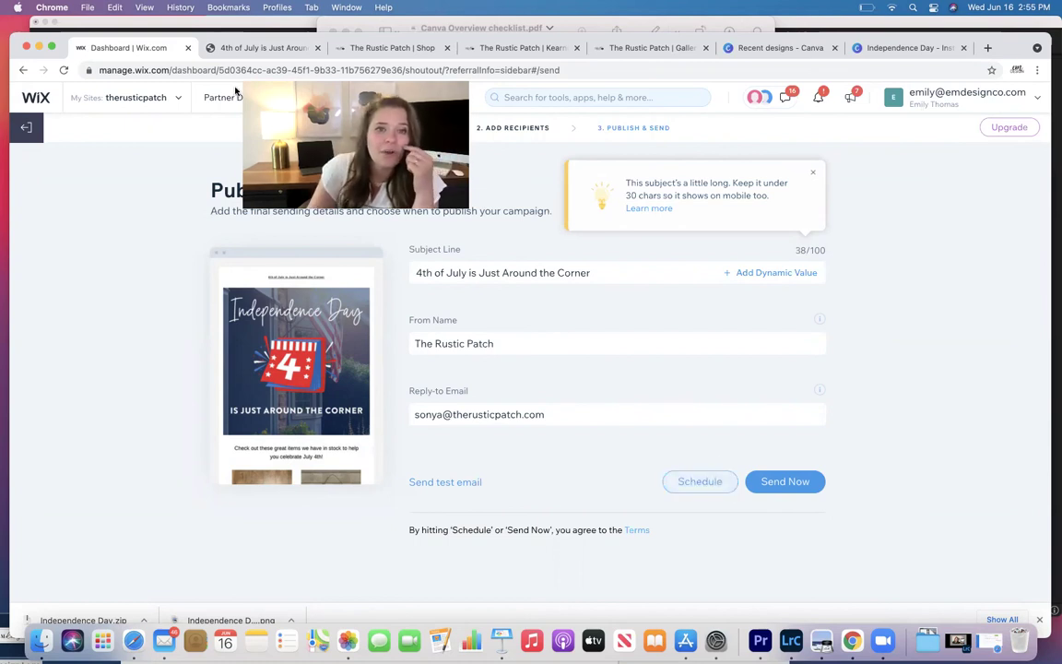
{"action": "left_click", "coordinate": [216, 49]}
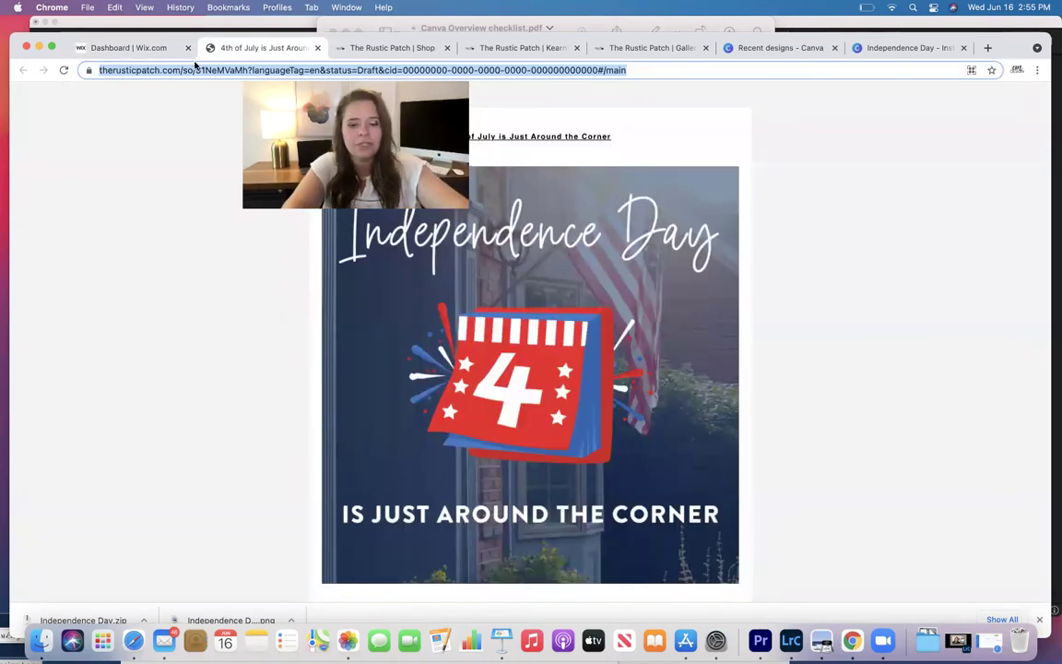
Step: Load wix.com and scroll through the sent Memorial Day campaign email with its dip recipes
{"action": "type", "text": "wix.com"}
{"action": "key", "text": "Return"}
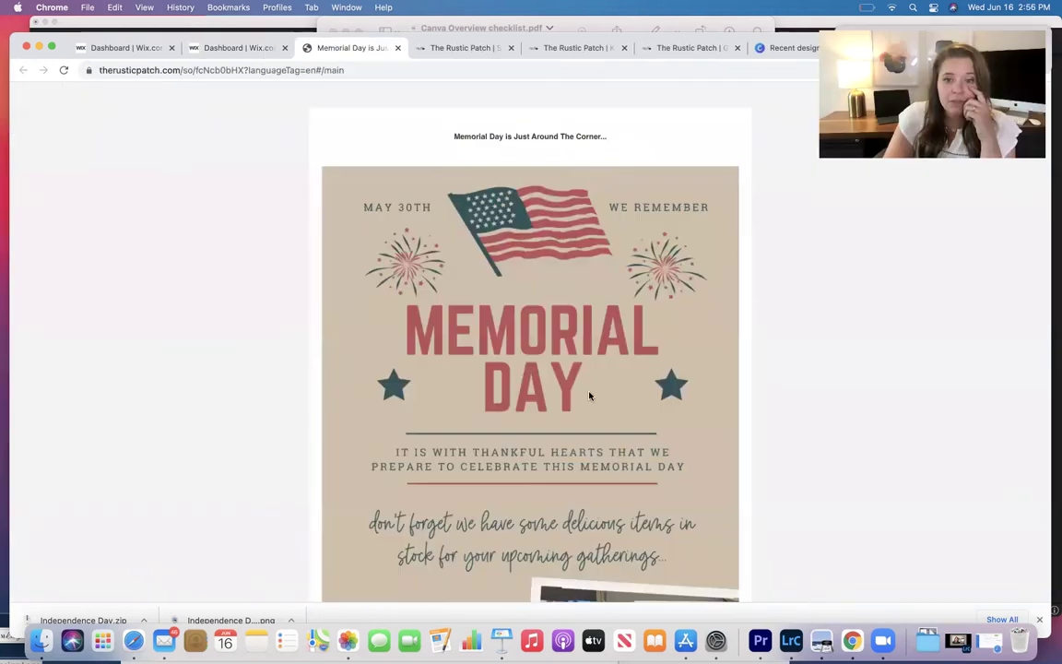
{"action": "scroll", "coordinate": [593, 373], "scroll_direction": "down", "scroll_amount": 5}
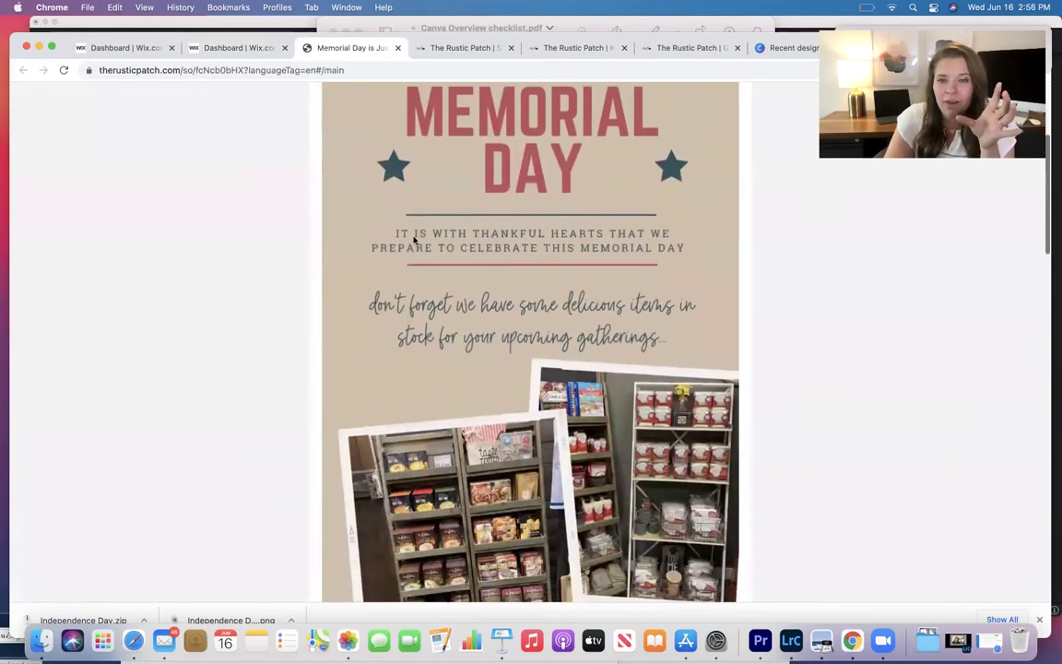
{"action": "scroll", "coordinate": [415, 237], "scroll_direction": "up", "scroll_amount": 3}
{"action": "scroll", "coordinate": [419, 126], "scroll_direction": "down", "scroll_amount": 2}
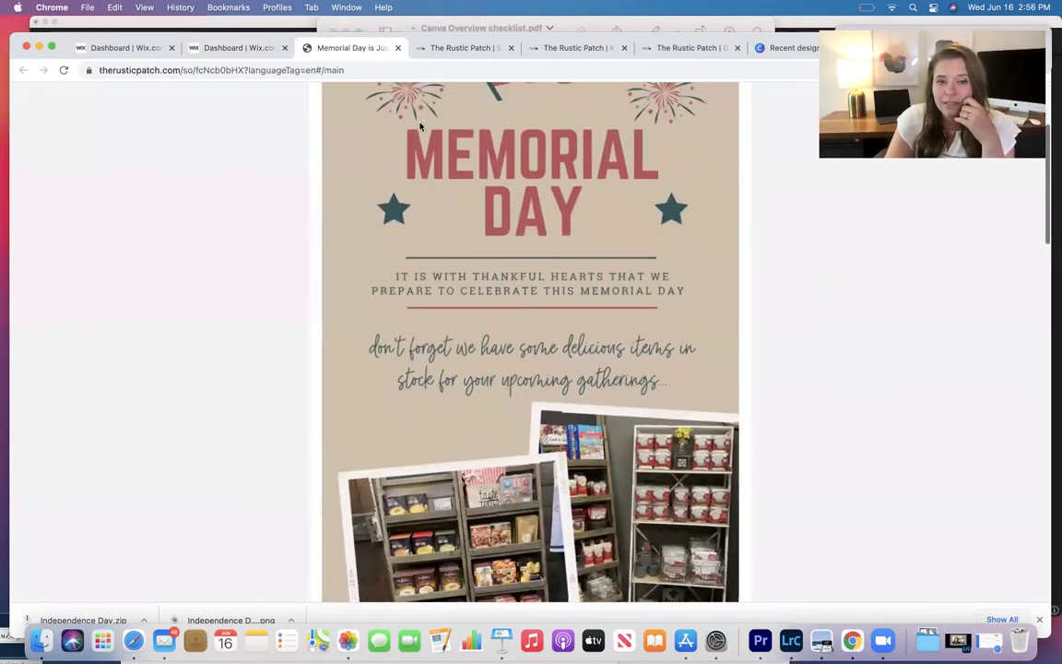
{"action": "scroll", "coordinate": [419, 126], "scroll_direction": "up", "scroll_amount": 4}
{"action": "scroll", "coordinate": [420, 126], "scroll_direction": "down", "scroll_amount": 5}
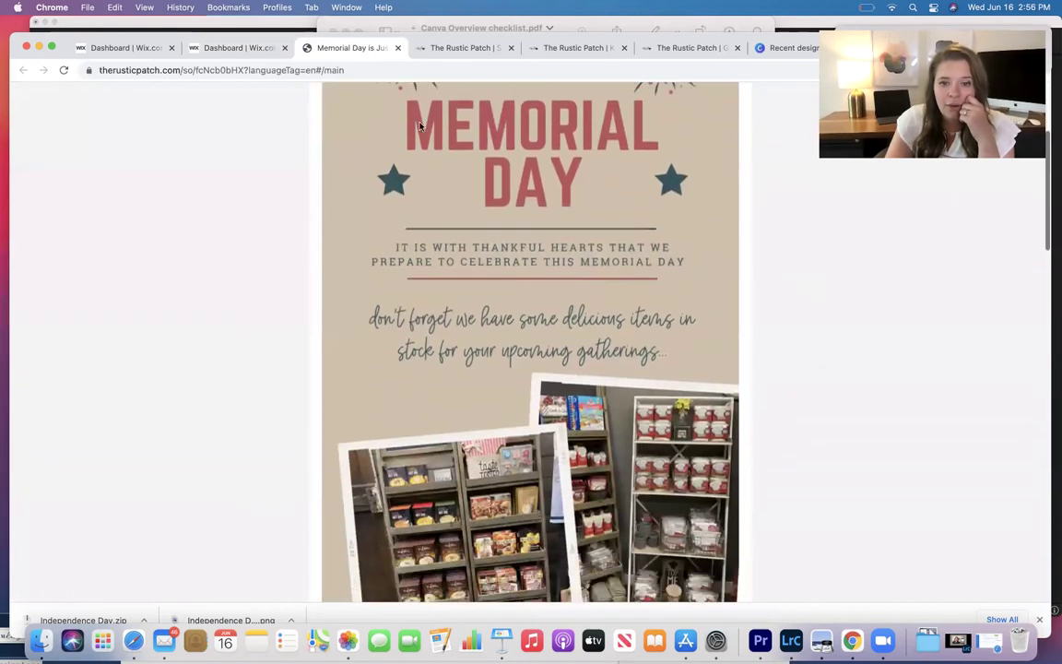
{"action": "scroll", "coordinate": [420, 126], "scroll_direction": "down", "scroll_amount": 12}
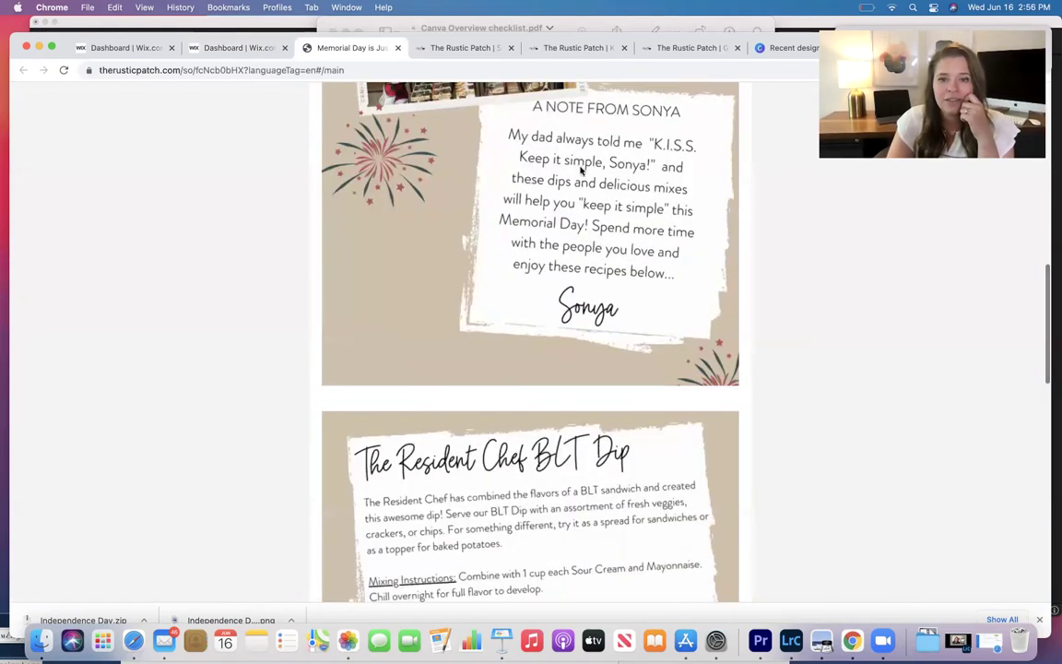
{"action": "scroll", "coordinate": [581, 171], "scroll_direction": "down", "scroll_amount": 6}
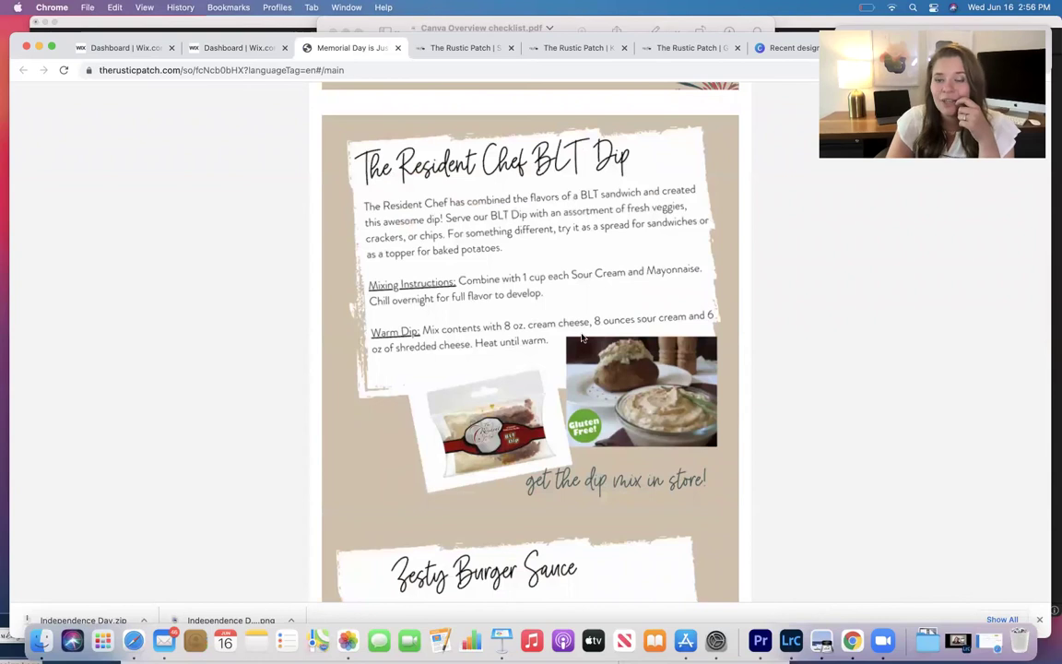
{"action": "scroll", "coordinate": [581, 338], "scroll_direction": "down", "scroll_amount": 14}
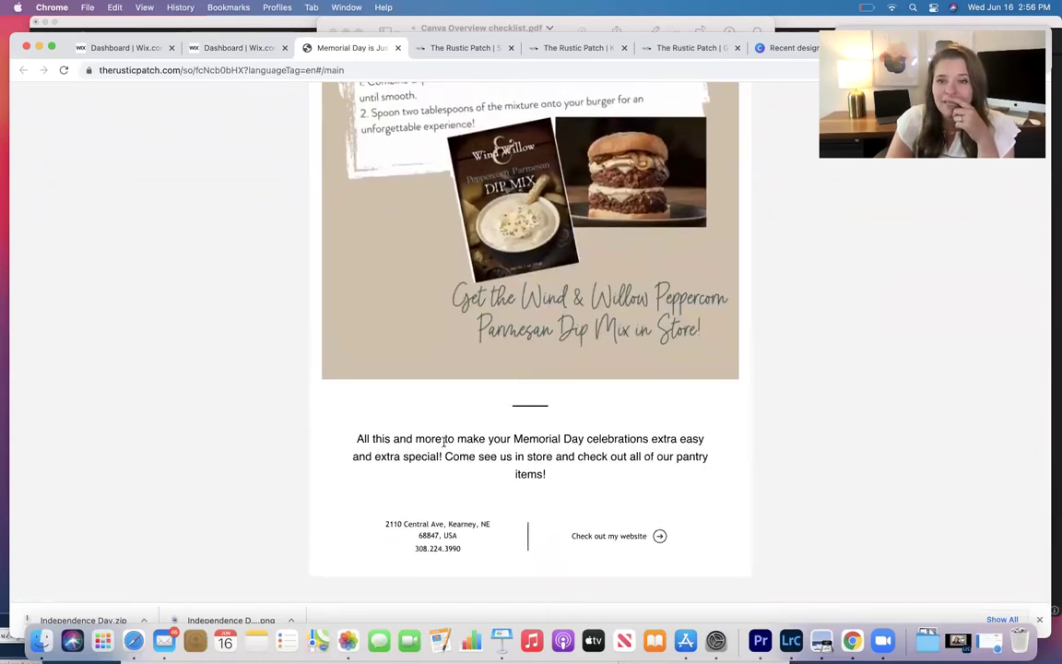
{"action": "scroll", "coordinate": [443, 442], "scroll_direction": "up", "scroll_amount": 20}
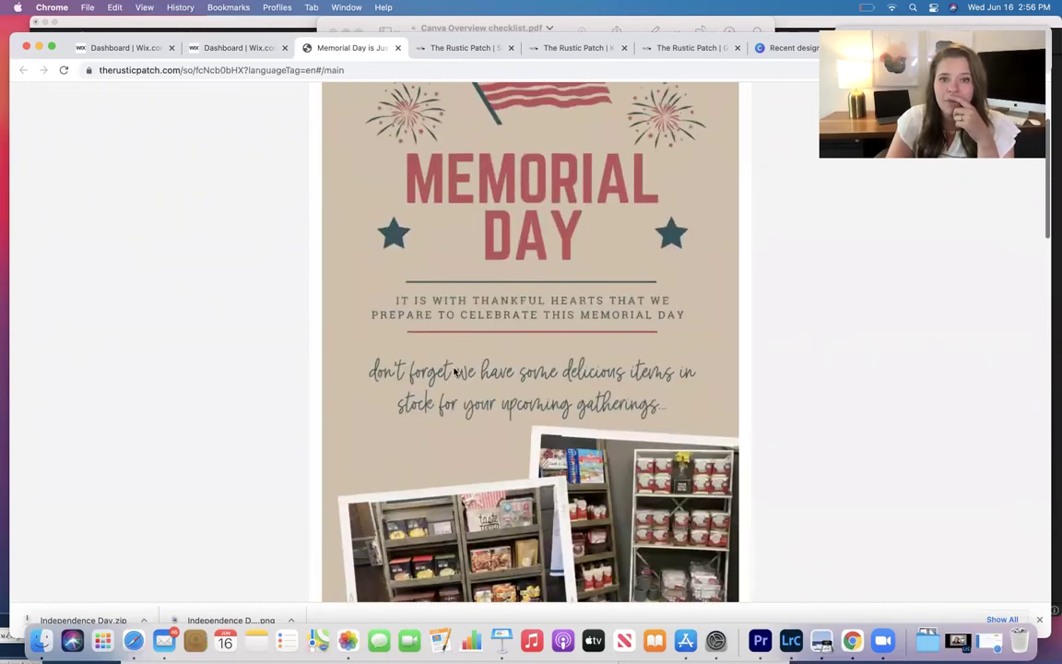
{"action": "scroll", "coordinate": [454, 372], "scroll_direction": "up", "scroll_amount": 4}
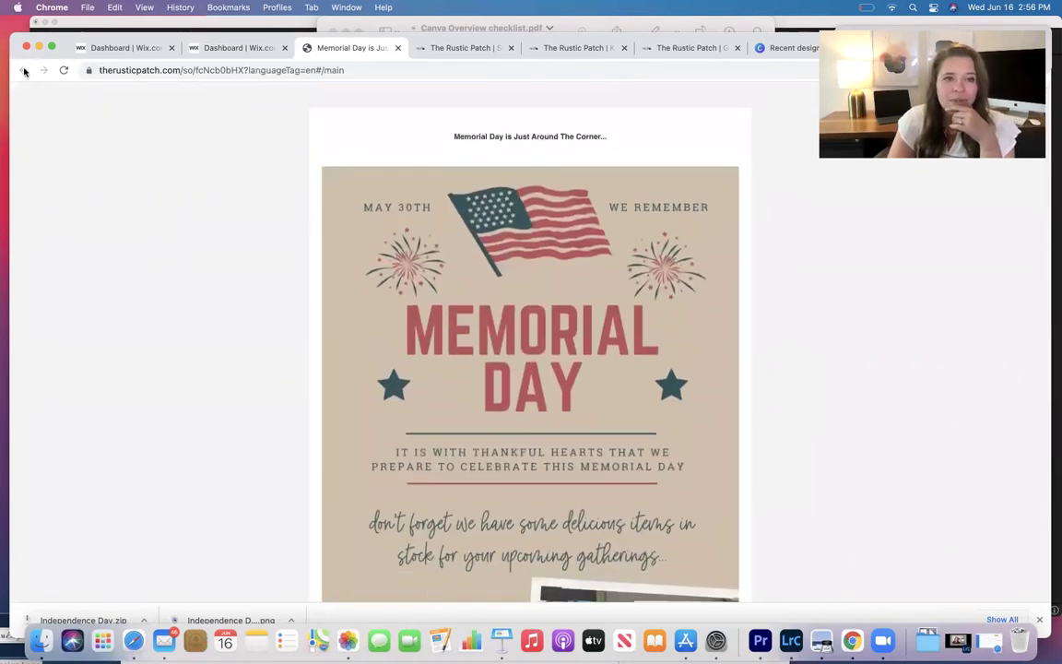
Step: Close the Memorial Day email tab and scroll down the My Email Campaigns list
{"action": "left_click", "coordinate": [397, 48]}
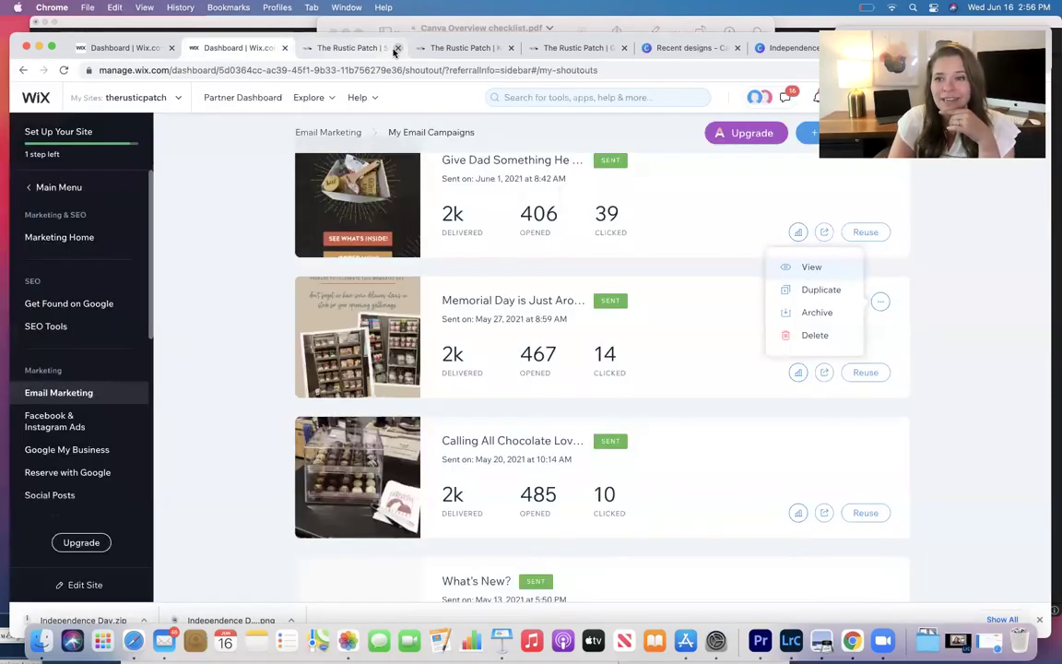
{"action": "scroll", "coordinate": [505, 291], "scroll_direction": "down", "scroll_amount": 5}
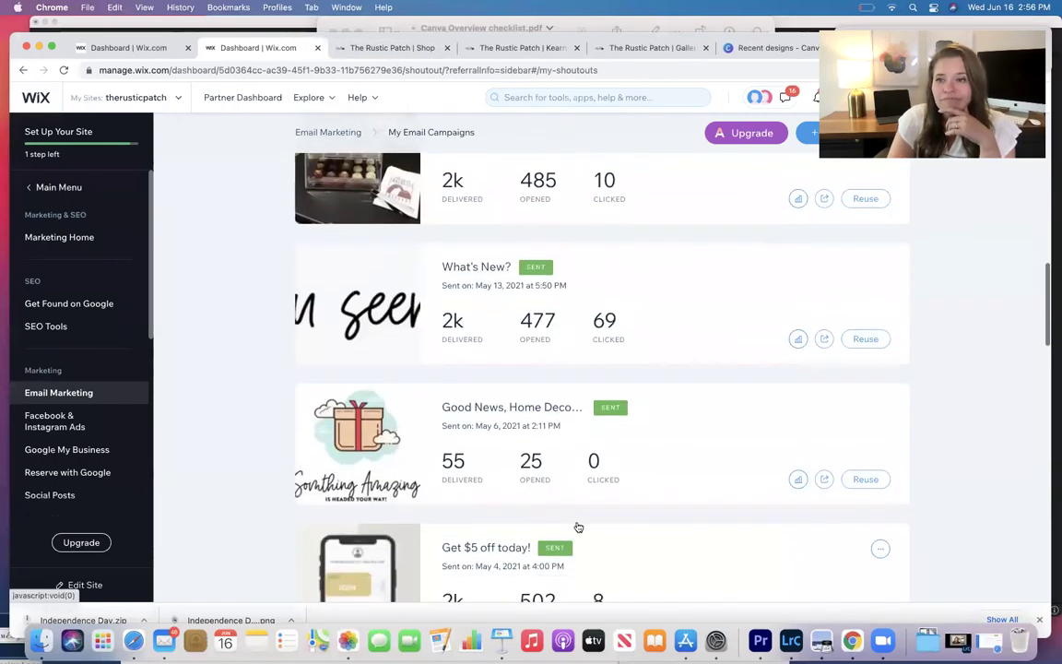
{"action": "scroll", "coordinate": [587, 558], "scroll_direction": "down", "scroll_amount": 5}
{"action": "scroll", "coordinate": [586, 559], "scroll_direction": "down", "scroll_amount": 5}
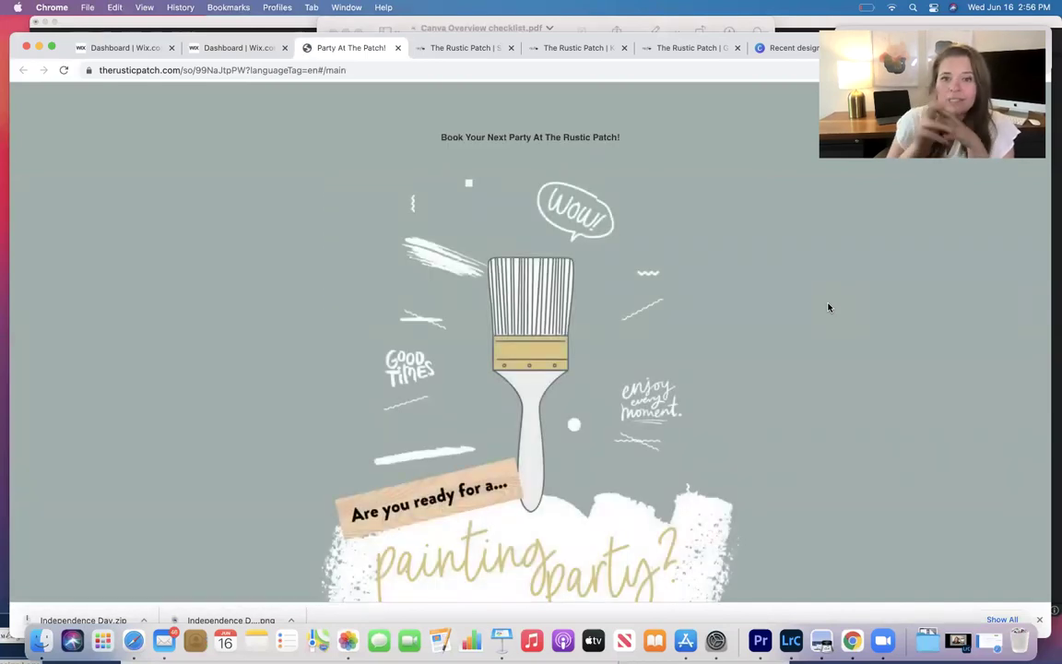
{"action": "scroll", "coordinate": [828, 307], "scroll_direction": "down", "scroll_amount": 5}
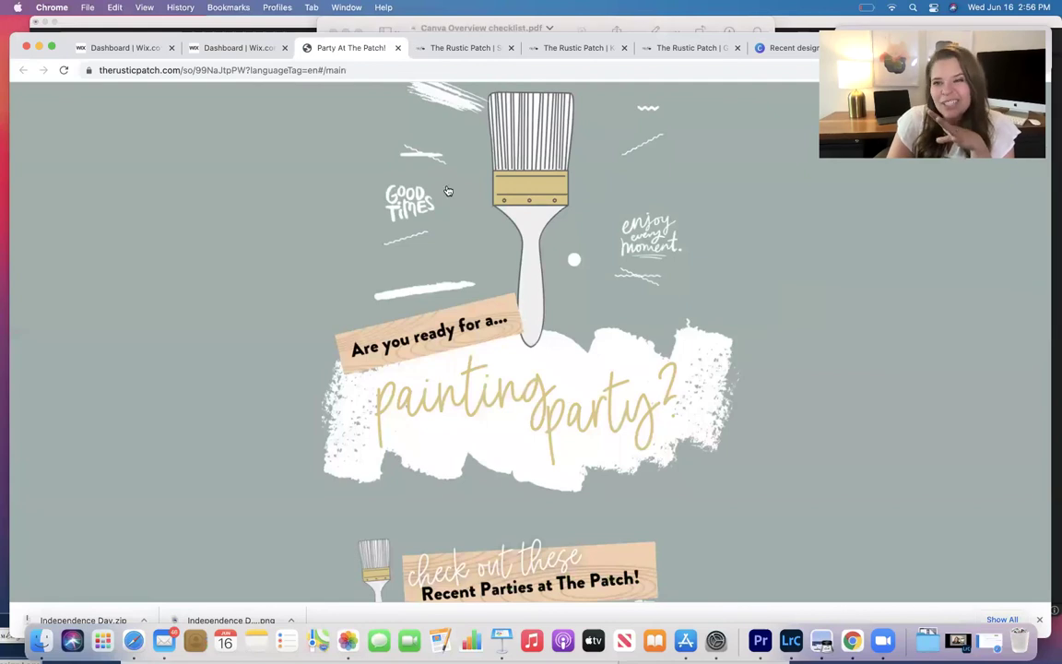
{"action": "scroll", "coordinate": [572, 259], "scroll_direction": "down", "scroll_amount": 10}
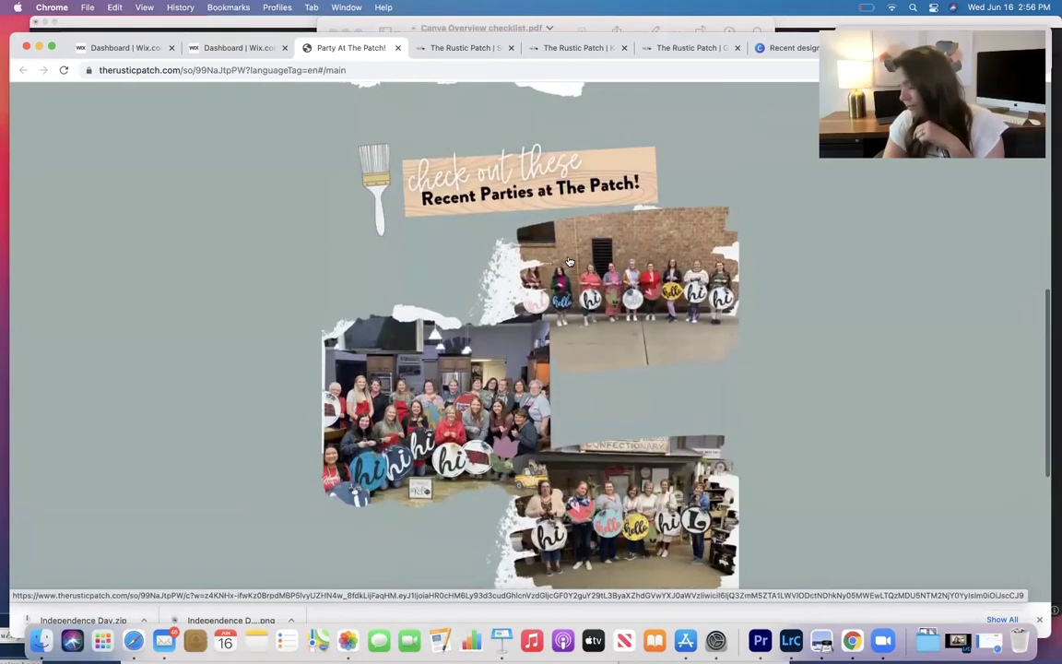
{"action": "scroll", "coordinate": [570, 262], "scroll_direction": "up", "scroll_amount": 12}
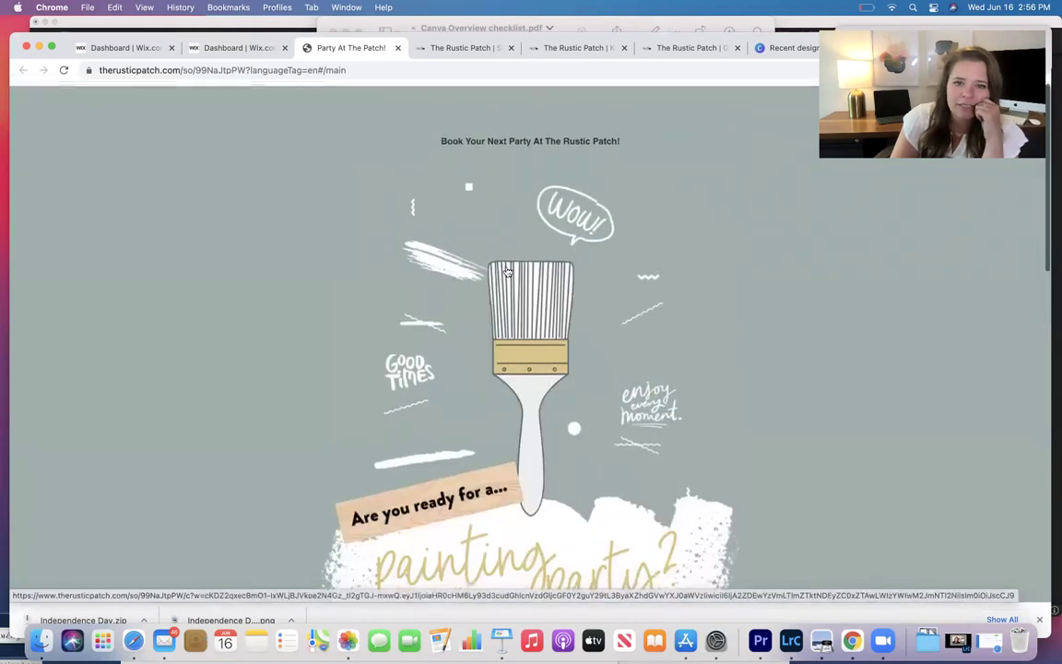
{"action": "scroll", "coordinate": [482, 292], "scroll_direction": "down", "scroll_amount": 7}
{"action": "scroll", "coordinate": [482, 292], "scroll_direction": "down", "scroll_amount": 3}
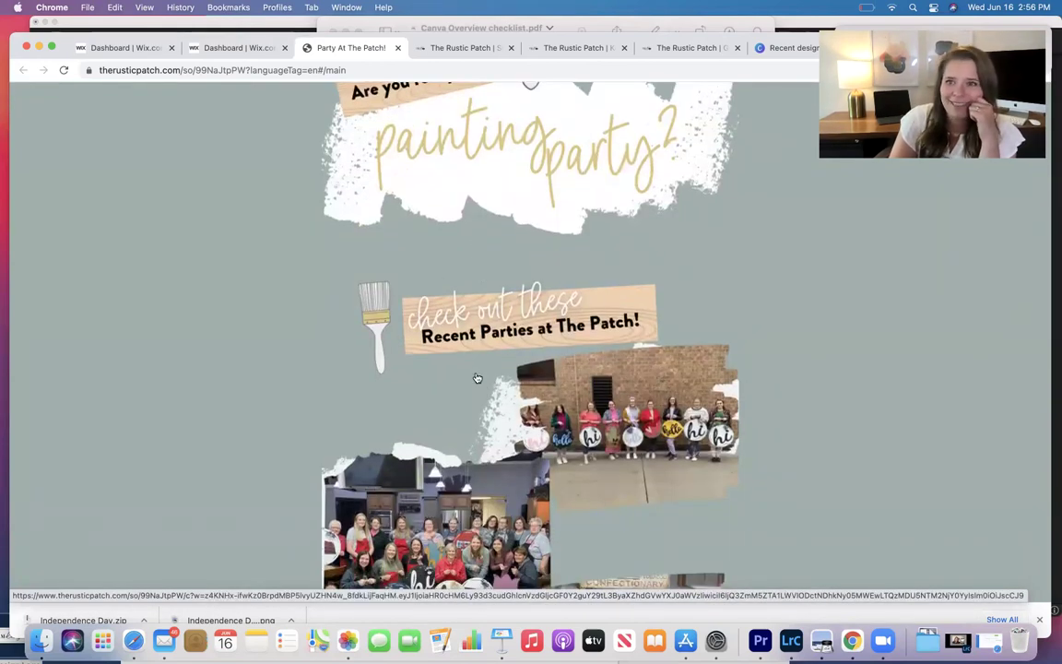
{"action": "scroll", "coordinate": [429, 337], "scroll_direction": "down", "scroll_amount": 11}
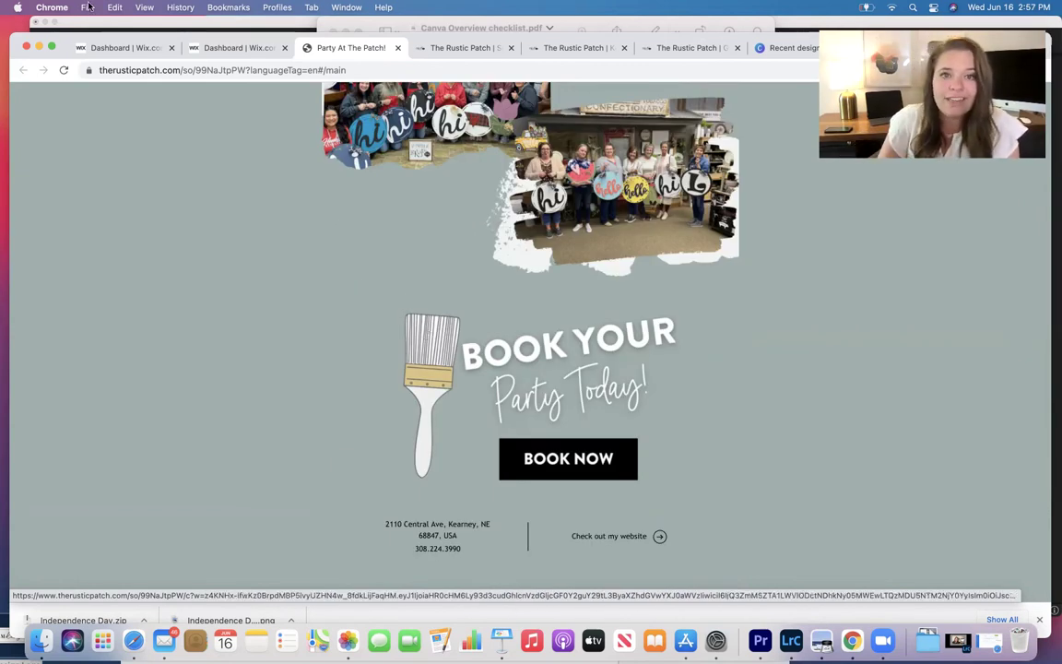
{"action": "scroll", "coordinate": [245, 289], "scroll_direction": "up", "scroll_amount": 15}
{"action": "scroll", "coordinate": [244, 289], "scroll_direction": "up", "scroll_amount": 6}
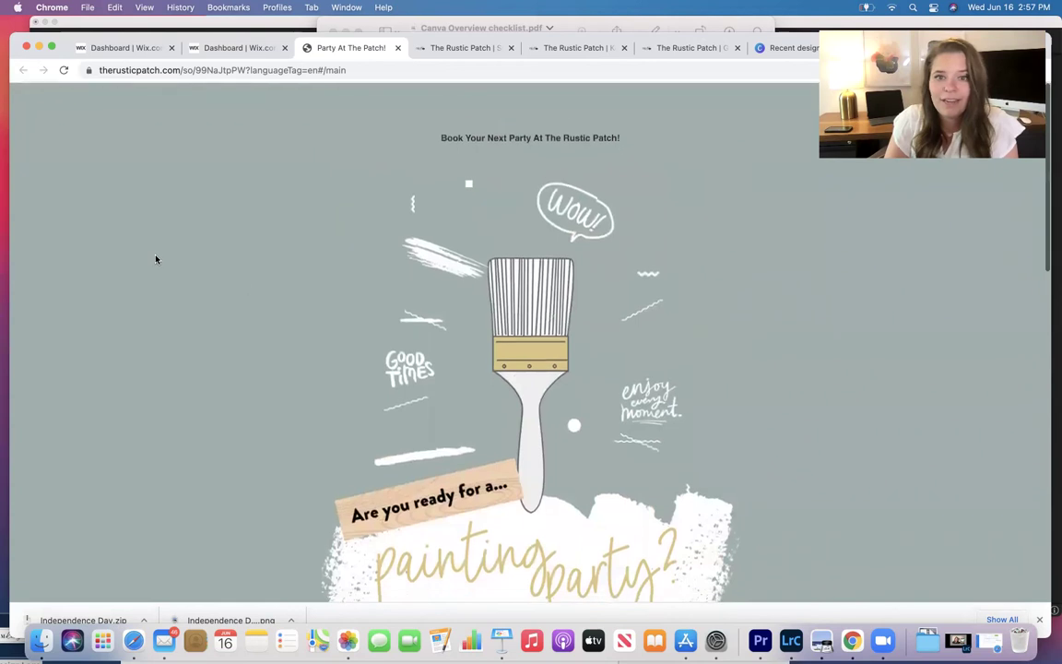
Step: From the campaign list, view the sent 'Have You Heard?!' campaign email
{"action": "left_click", "coordinate": [228, 47]}
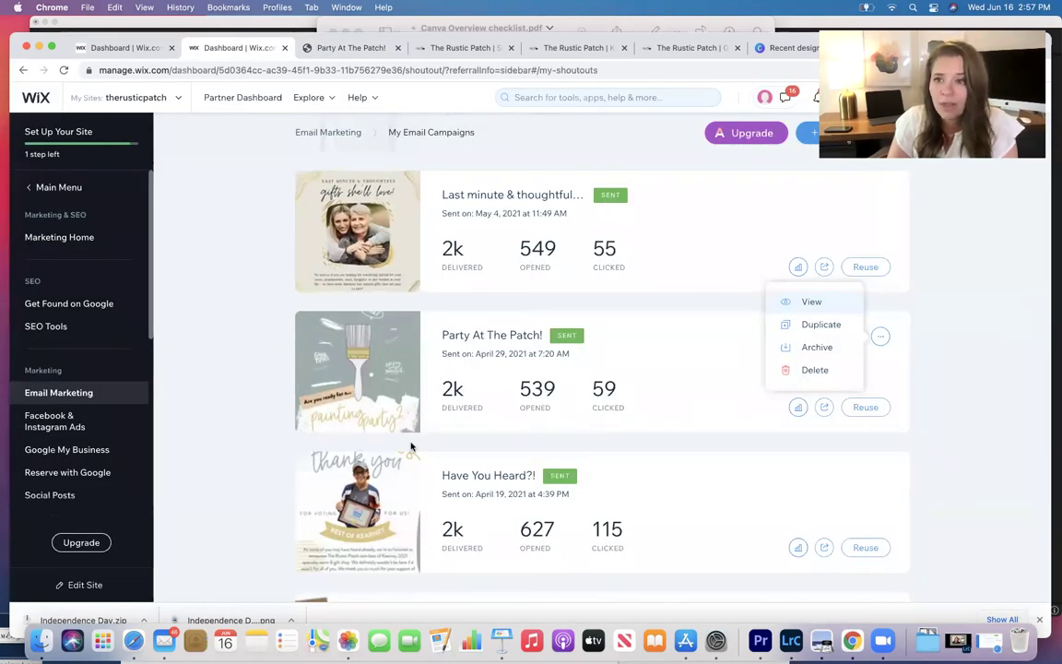
{"action": "scroll", "coordinate": [593, 441], "scroll_direction": "down", "scroll_amount": 10}
{"action": "scroll", "coordinate": [593, 447], "scroll_direction": "up", "scroll_amount": 5}
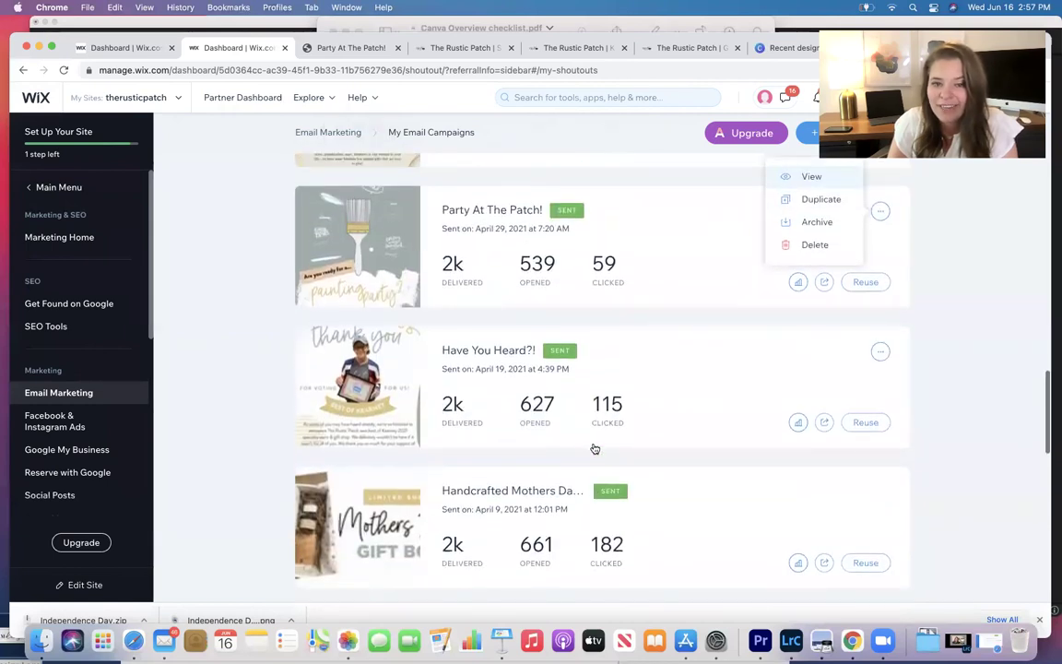
{"action": "left_click", "coordinate": [874, 354]}
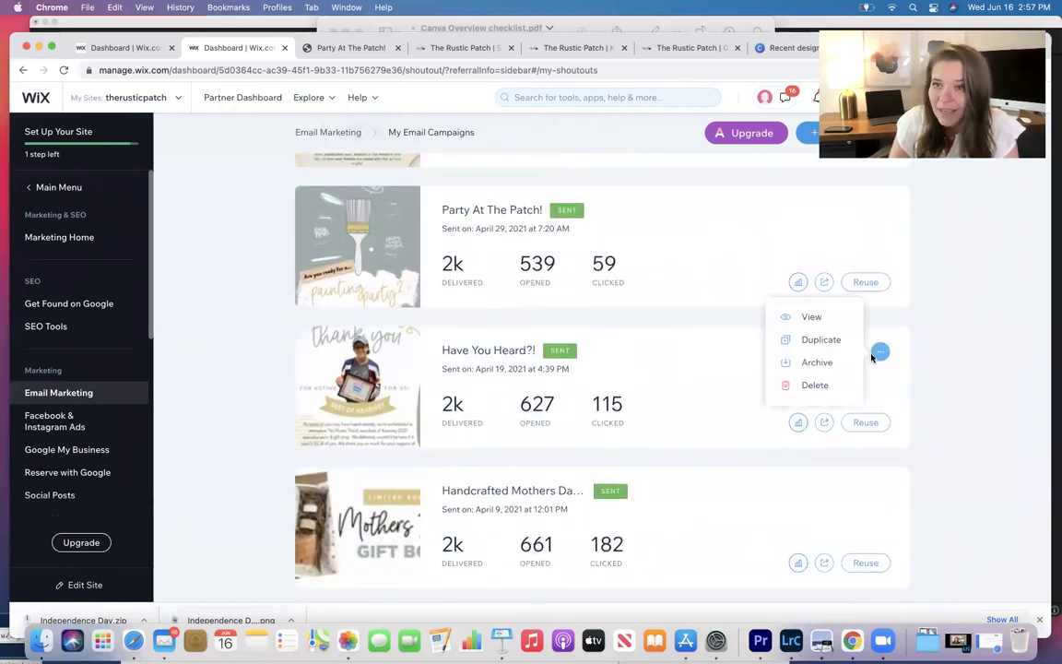
{"action": "left_click", "coordinate": [802, 323]}
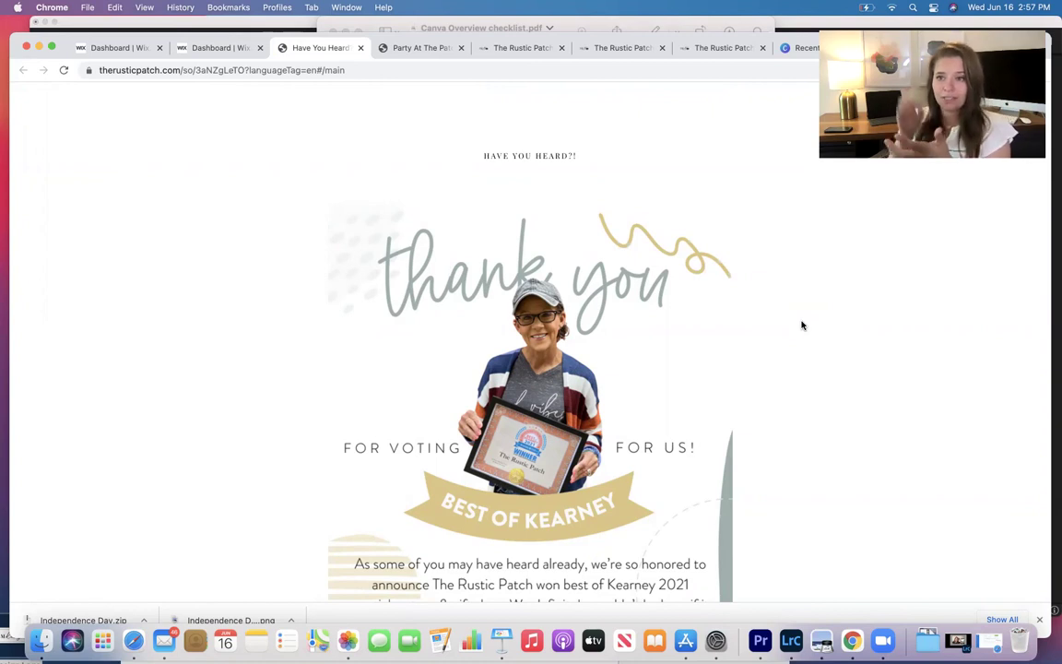
{"action": "scroll", "coordinate": [801, 324], "scroll_direction": "down", "scroll_amount": 10}
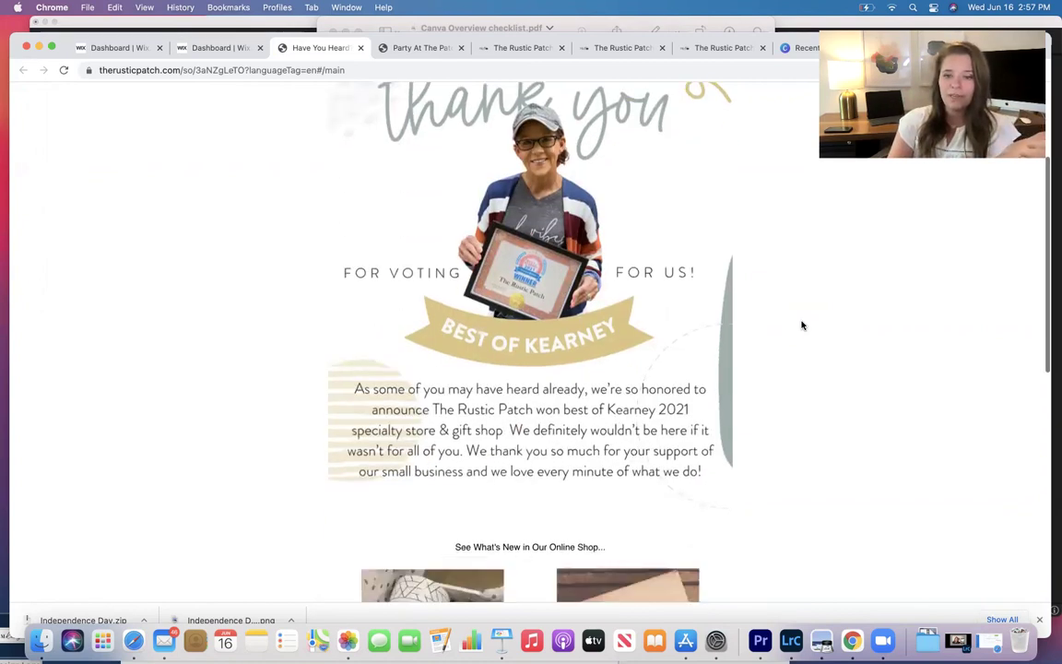